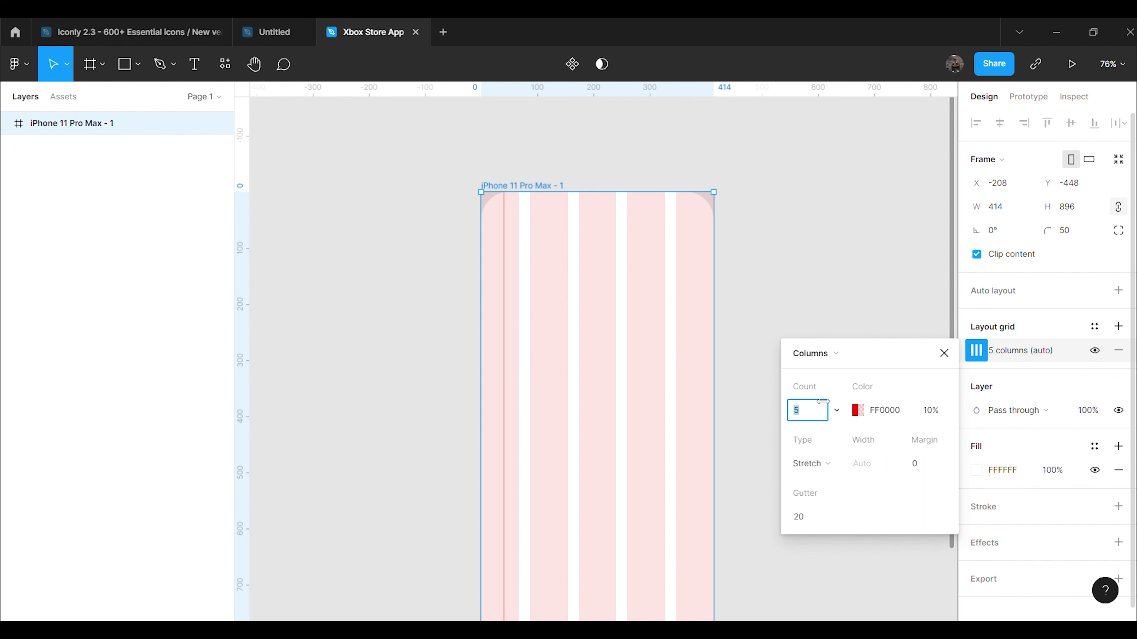
Step: Set the frame's layout grid to 6 columns
key(Return)
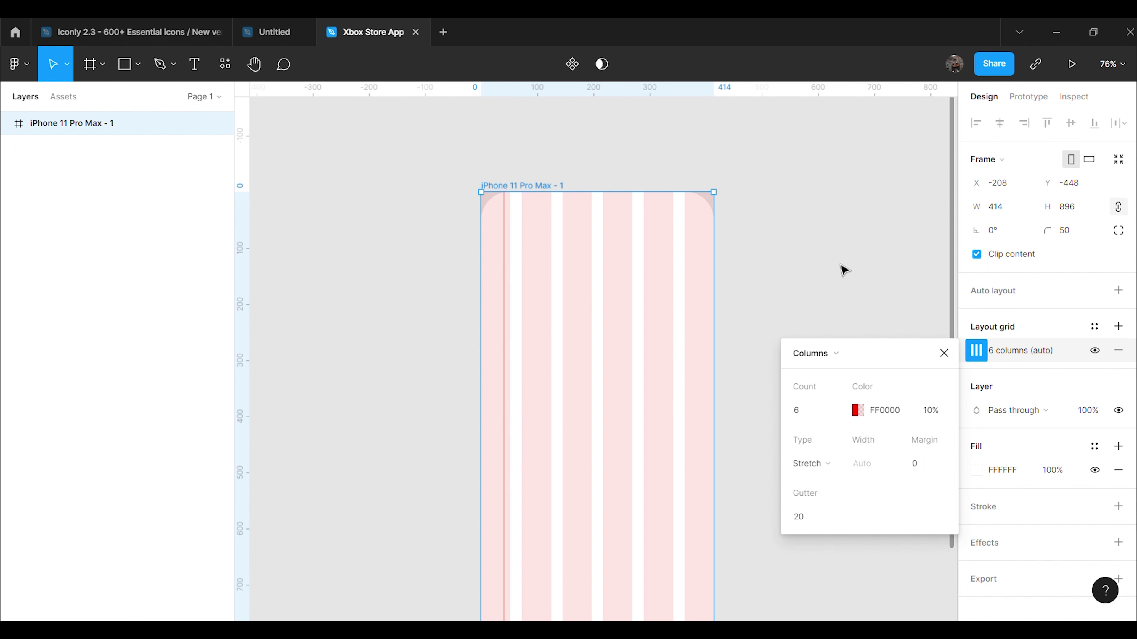
click(846, 282)
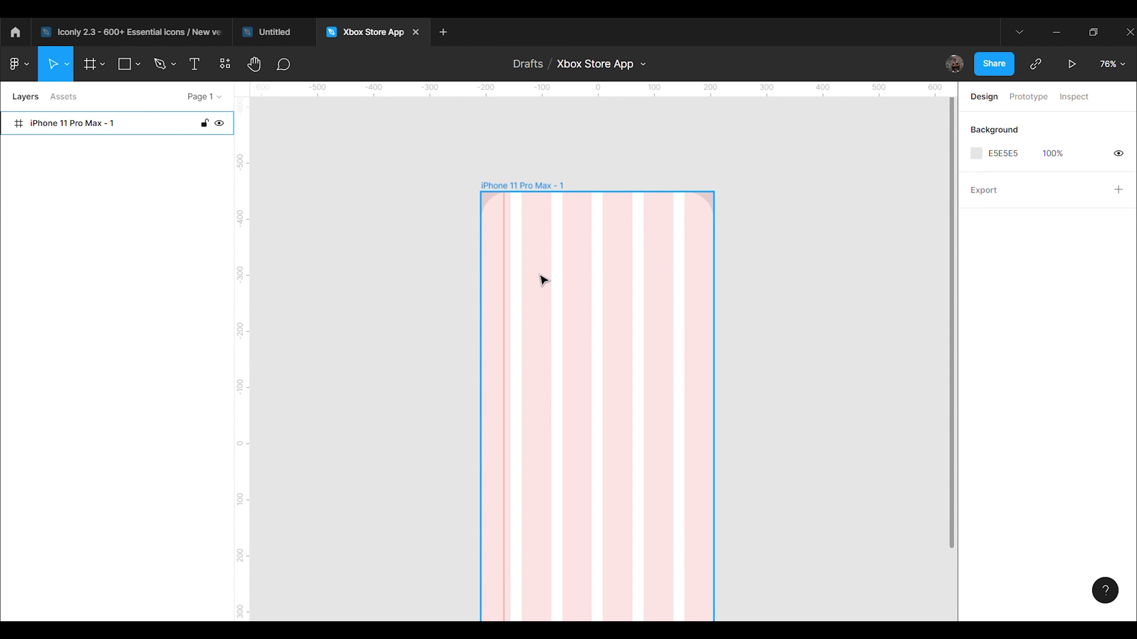
Step: Paste the two-line menu icon into the phone frame and place it on the vertical guide at X 40, Y 69
key(ctrl+v)
drag(595, 353, 520, 229)
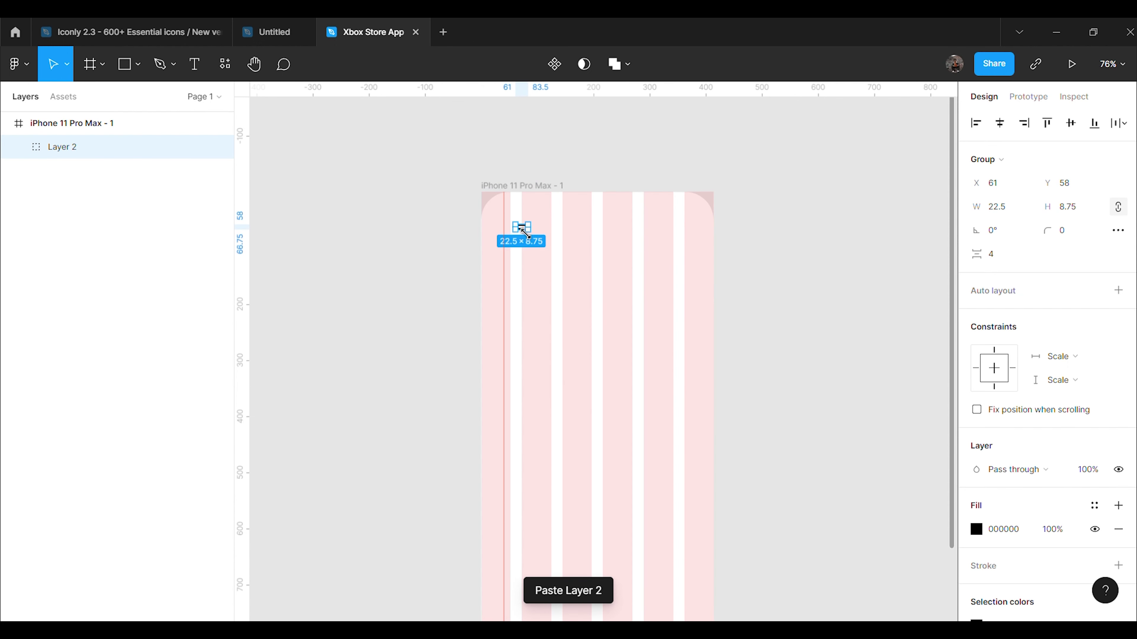
scroll(520, 231, up, 3)
scroll(524, 210, up, 3)
drag(403, 321, 371, 337)
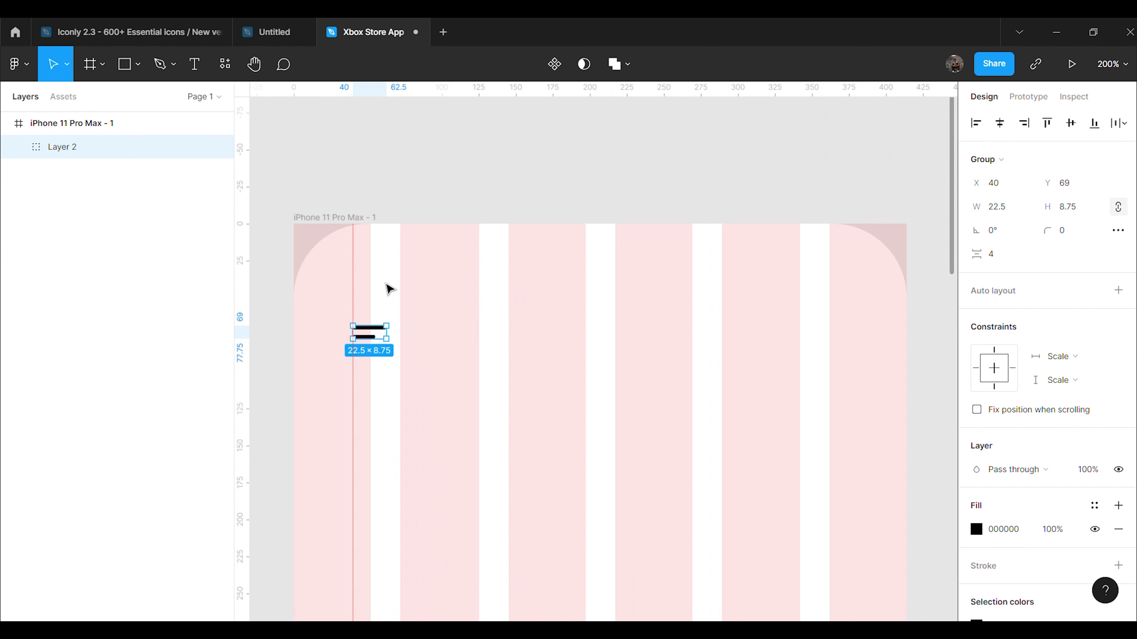
Step: Paste the search icon into the frame and place it opposite the menu icon at X 348, Y 61
click(413, 162)
key(ctrl+v)
drag(619, 348, 825, 343)
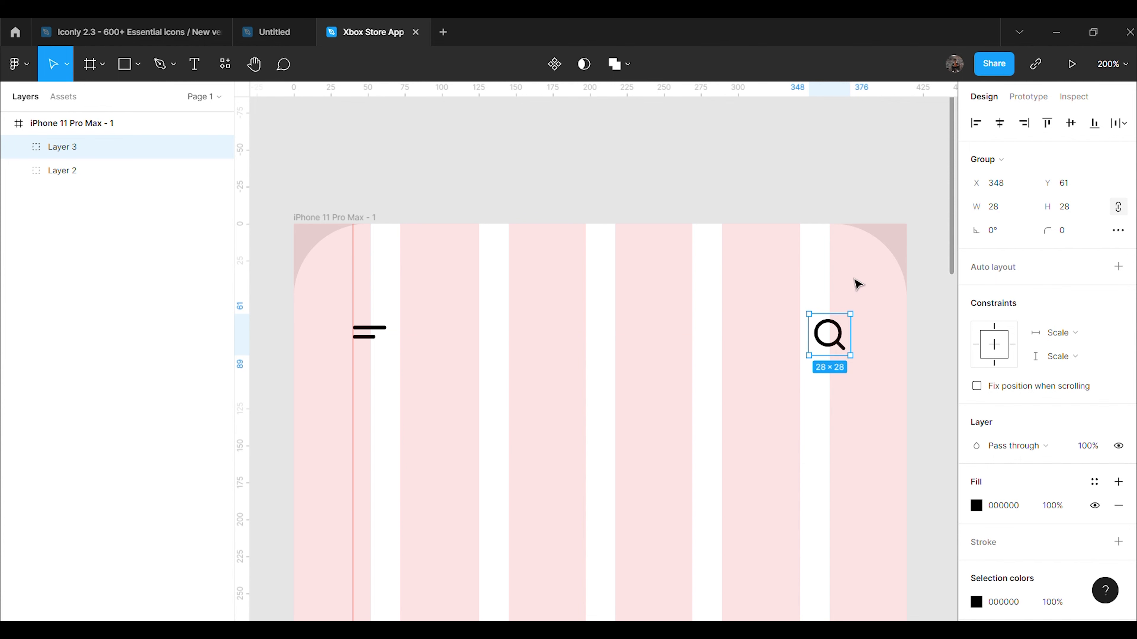
Step: Nudge the menu icon right to X 52 to align it with the end of the first grid column
click(883, 182)
click(382, 335)
key(Right)
key(shift+Right)
key(Right)
key(Right)
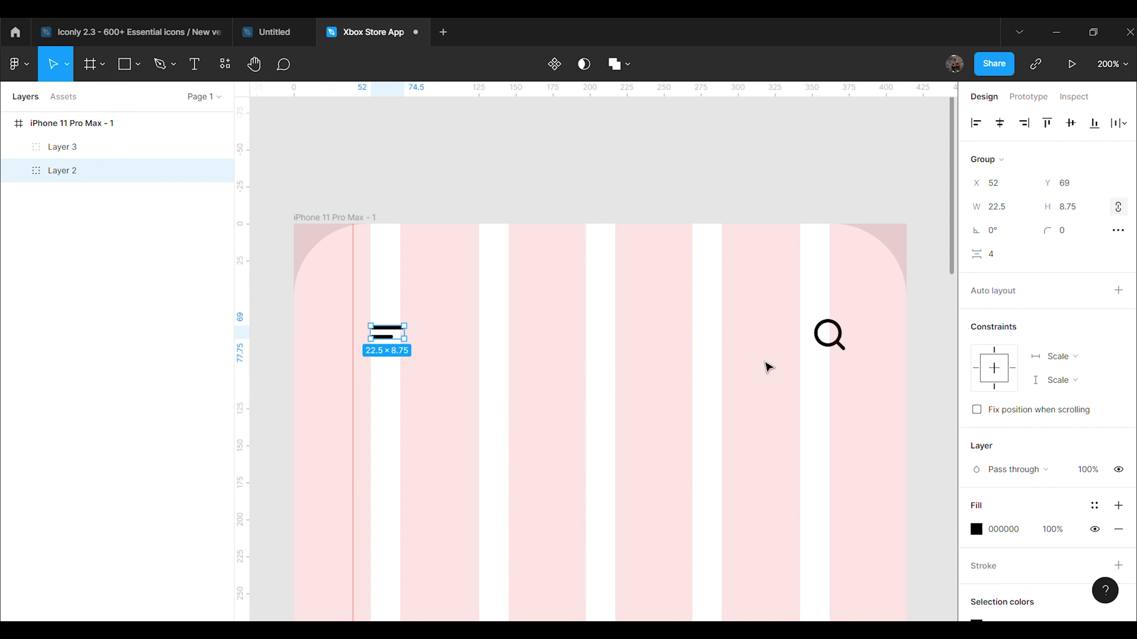
Step: Nudge the search icon 12 px left toward the fifth grid column
click(831, 347)
key(shift+Left)
key(Left)
key(Left)
click(774, 198)
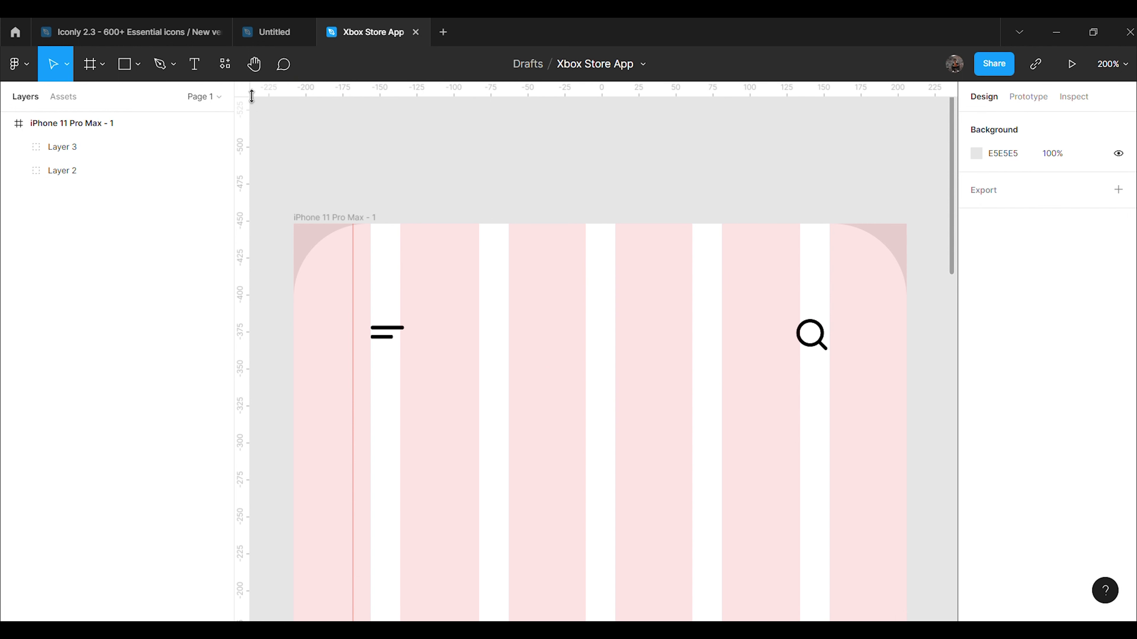
Step: Draw a rectangle of about 175 × 63 below the menu icon and set its corner radius to 15
click(133, 67)
click(135, 98)
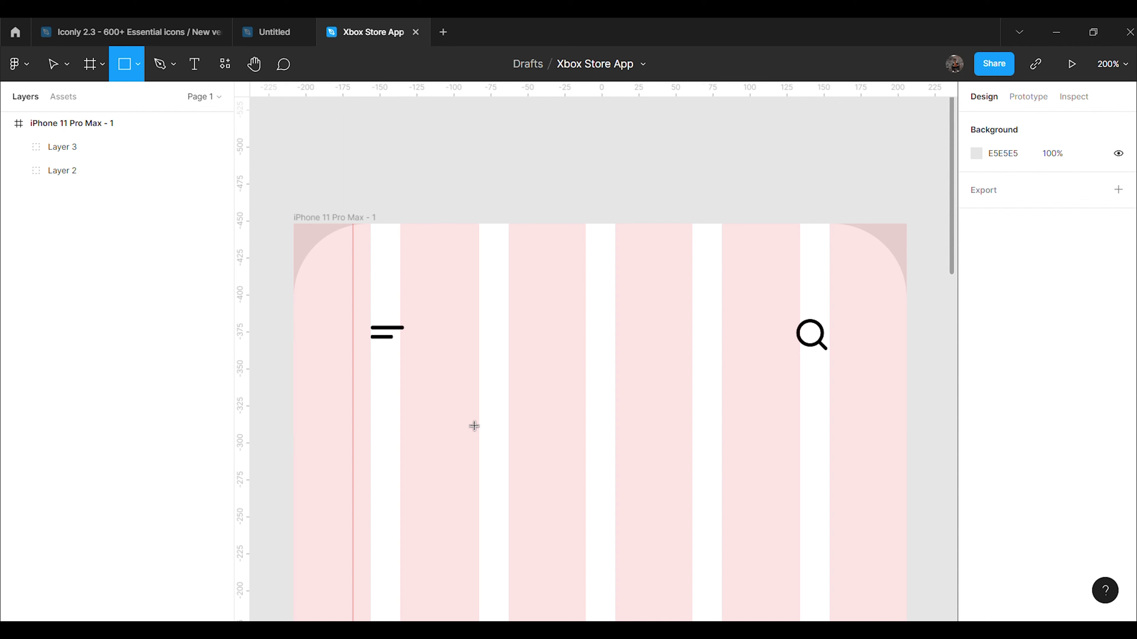
scroll(450, 407, down, 2)
mouse_move(384, 357)
mouse_down()
mouse_move(399, 397)
mouse_move(509, 432)
mouse_move(643, 450)
mouse_up()
click(1076, 211)
text(15)
key(Return)
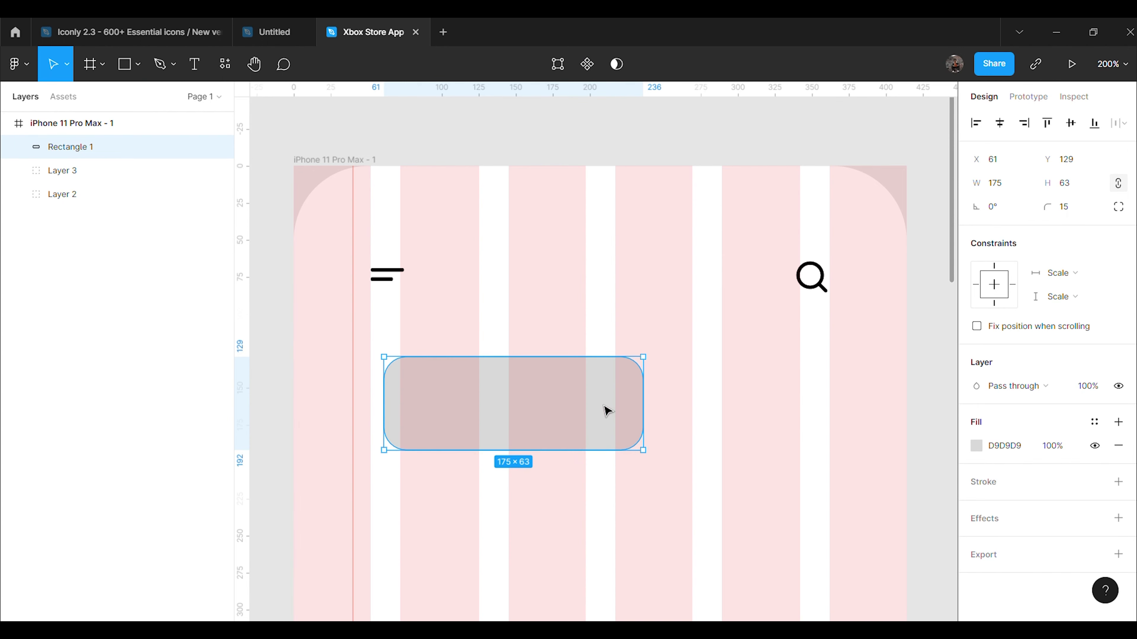
Step: Set the rectangle's fill color to black (000000)
click(978, 445)
drag(895, 336, 956, 424)
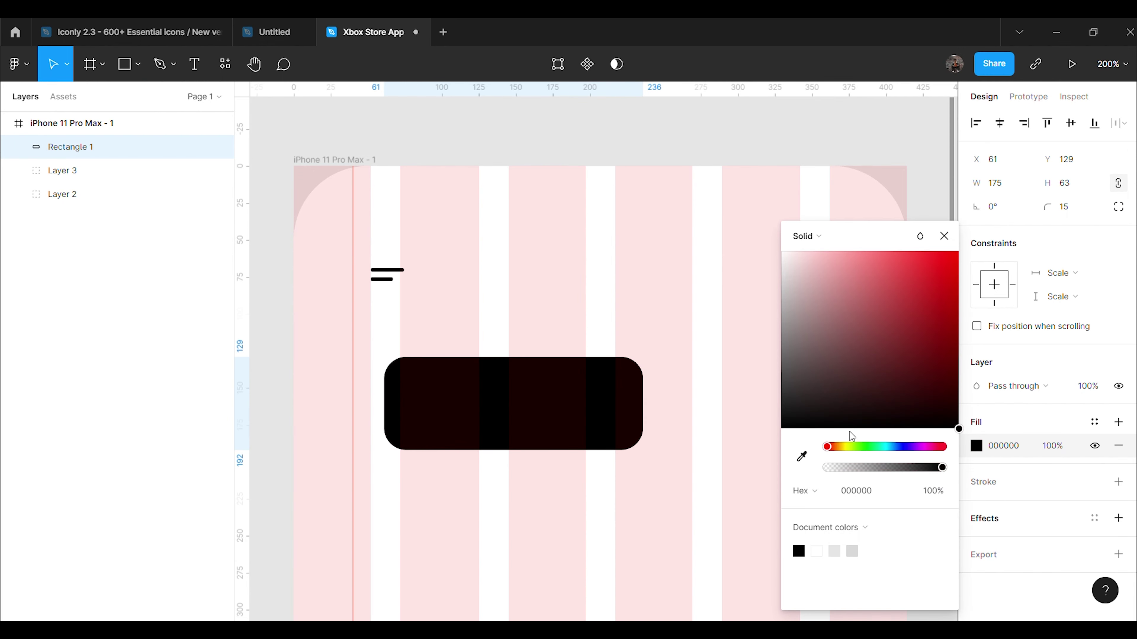
click(711, 369)
Step: Hide the frame's layout grid and move the black rectangle onto the vertical guide at X 40, Y 127
click(145, 123)
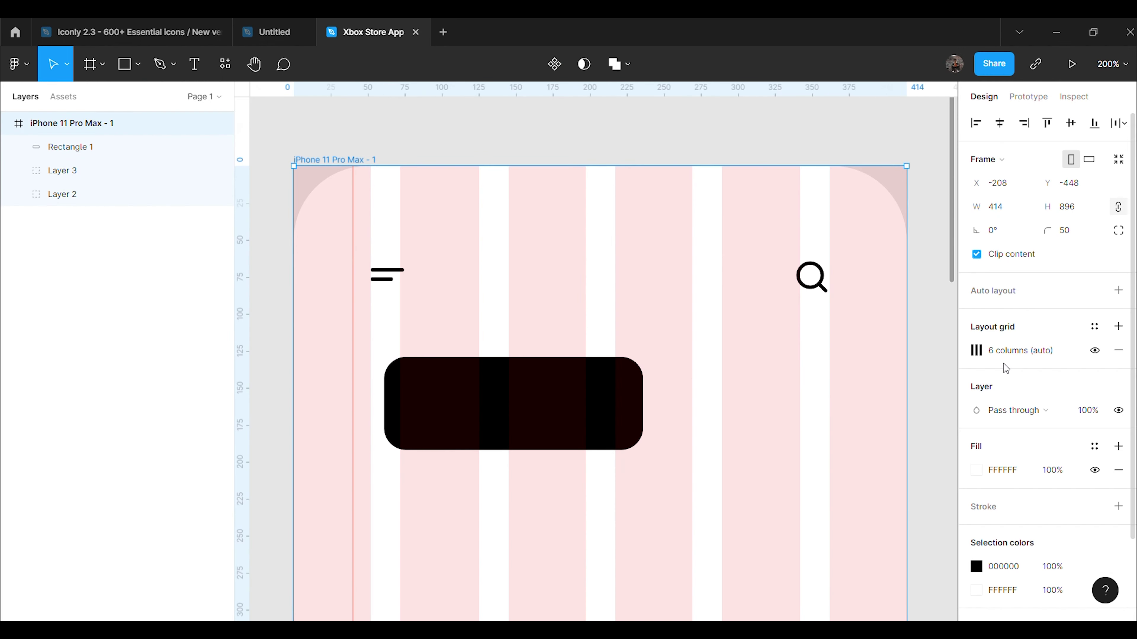
click(1093, 353)
drag(515, 426, 548, 424)
click(574, 427)
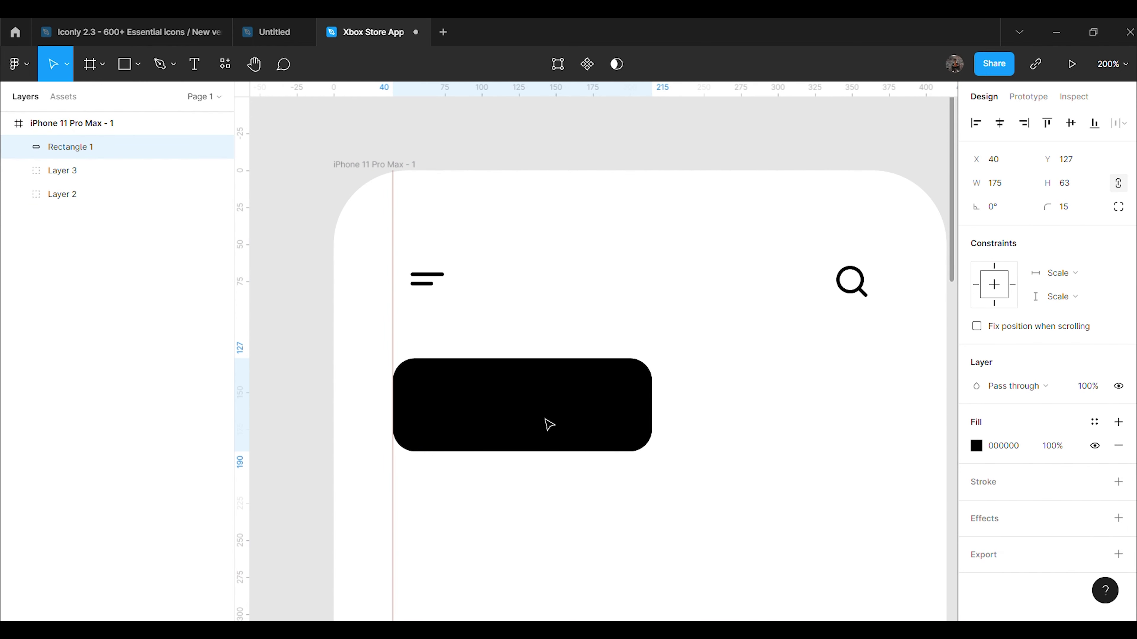
click(692, 448)
key(shift+0)
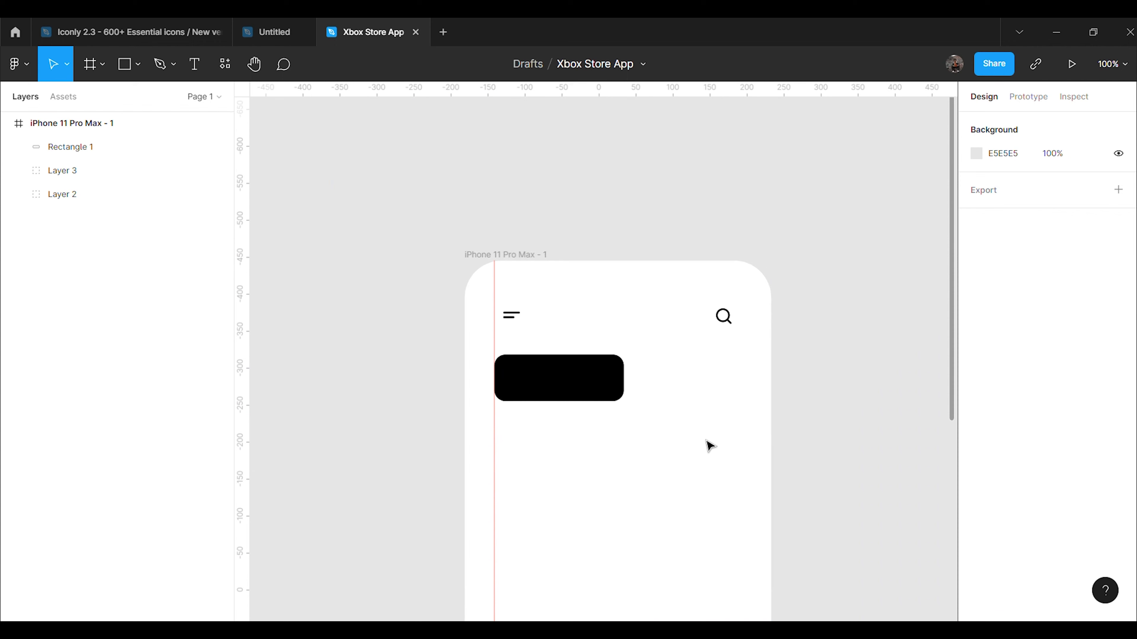
Step: Show the frame's layout grid again and narrow the black rectangle to a width of 157
click(219, 126)
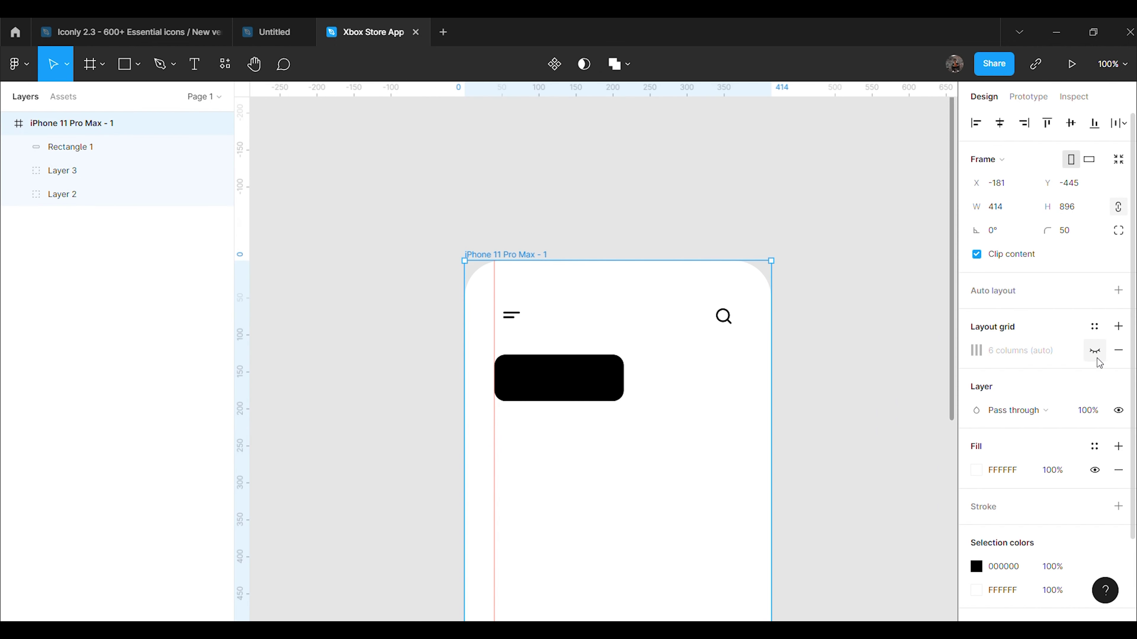
click(1095, 354)
click(830, 421)
click(611, 394)
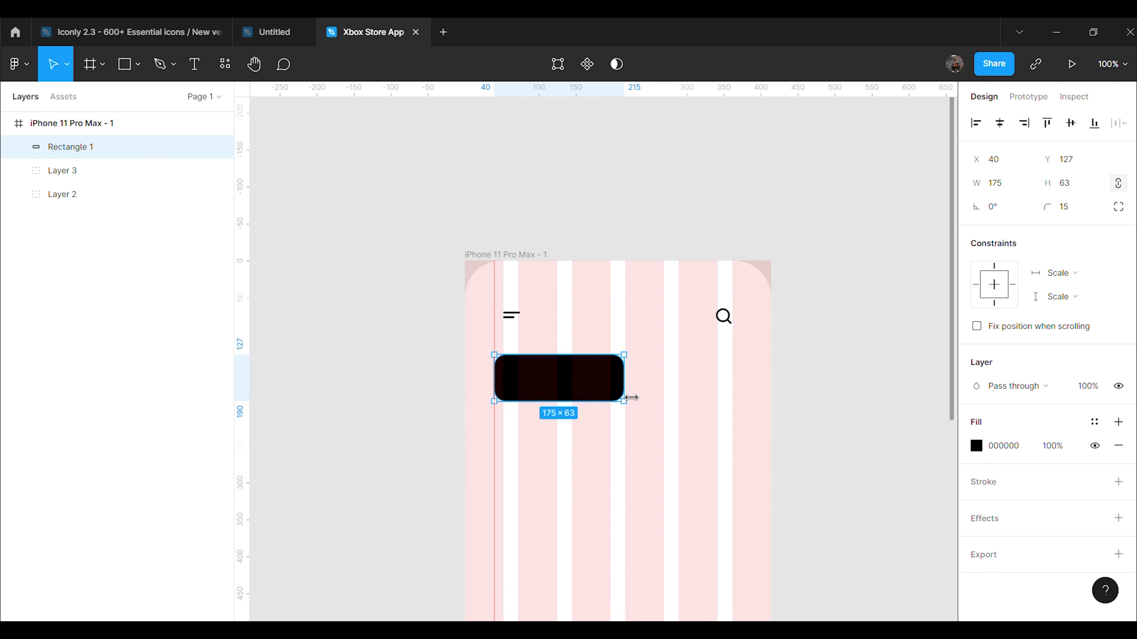
drag(635, 398, 622, 398)
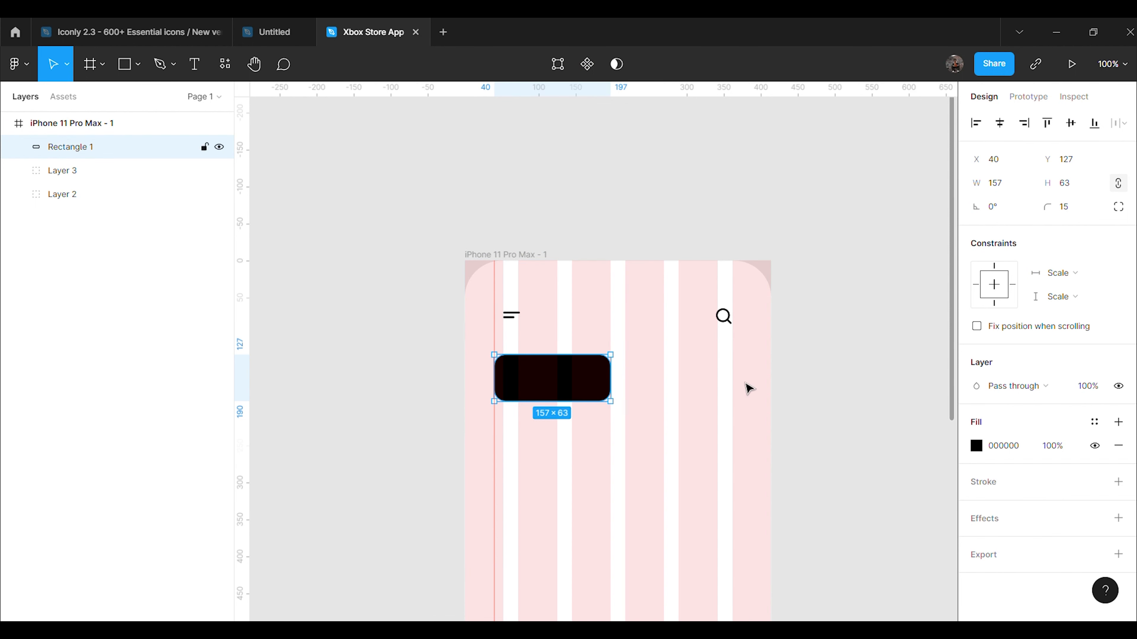
Step: Duplicate the black rectangle and place the copy beside it at X 207, Y 127
key(ctrl+d)
drag(577, 386, 691, 386)
Step: Add a black 1 px inside stroke to the duplicated rectangle and hide its fill
click(1117, 482)
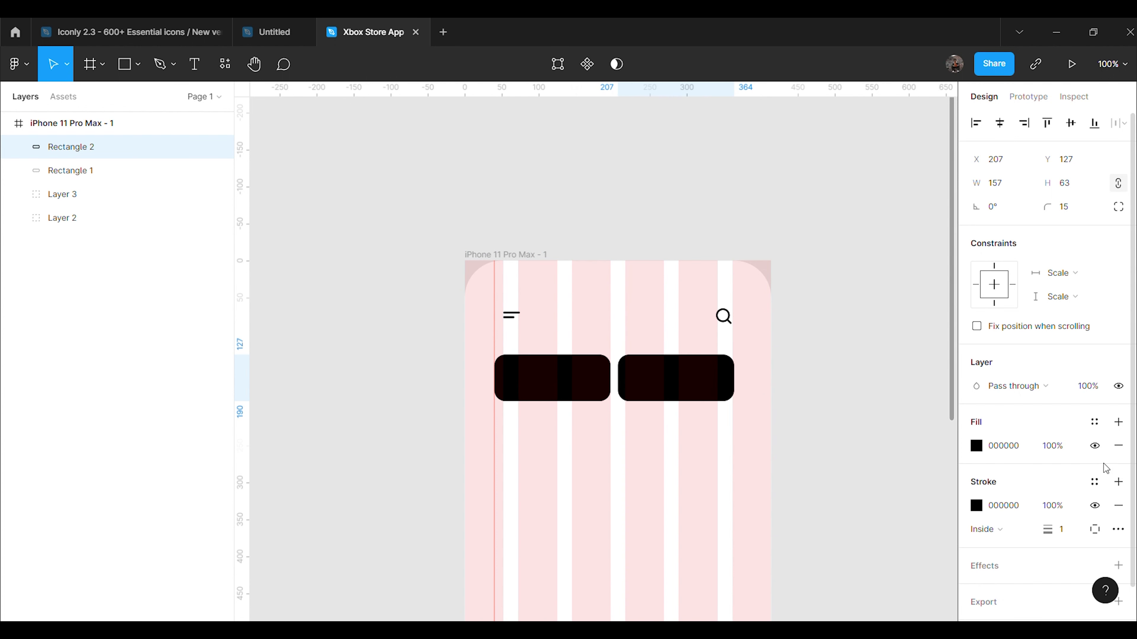
click(1095, 446)
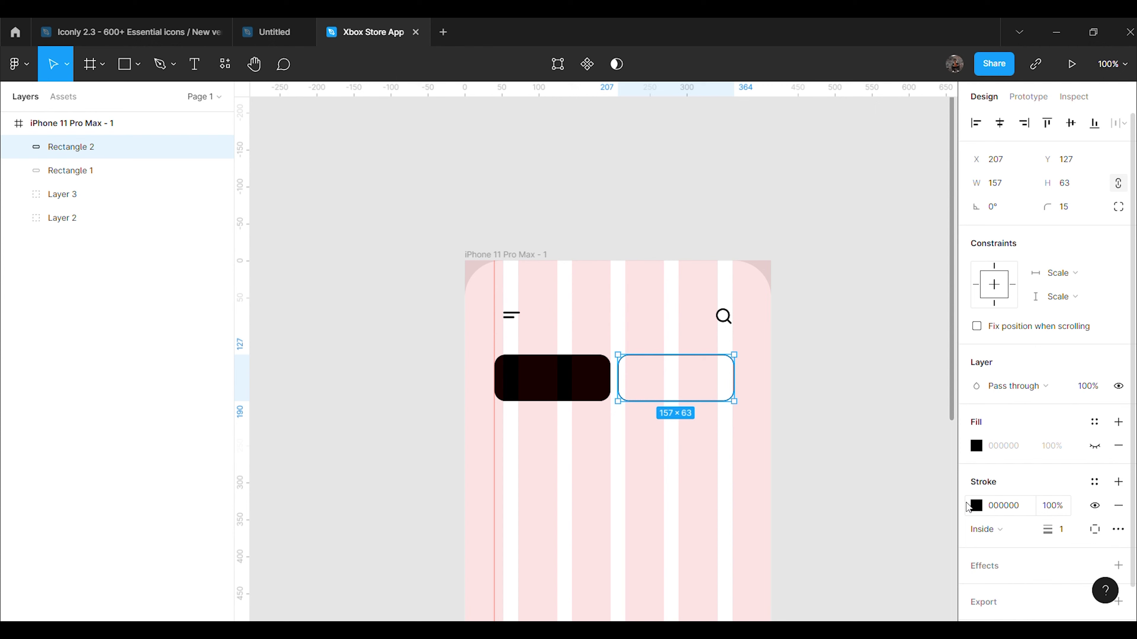
click(898, 482)
scroll(889, 454, down, 1)
click(604, 372)
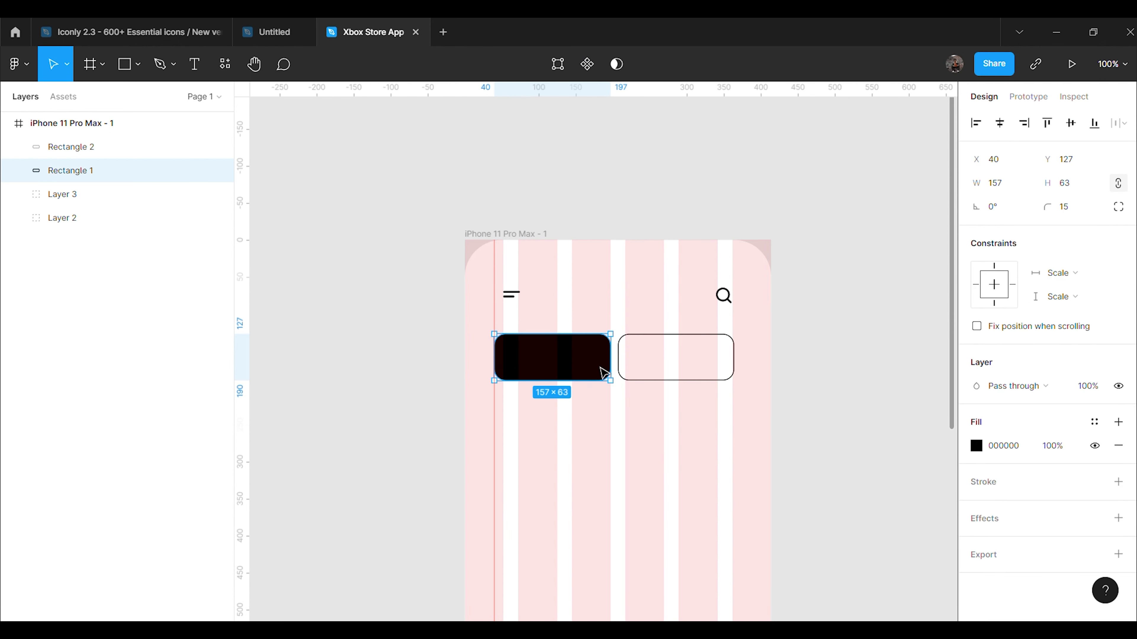
click(676, 421)
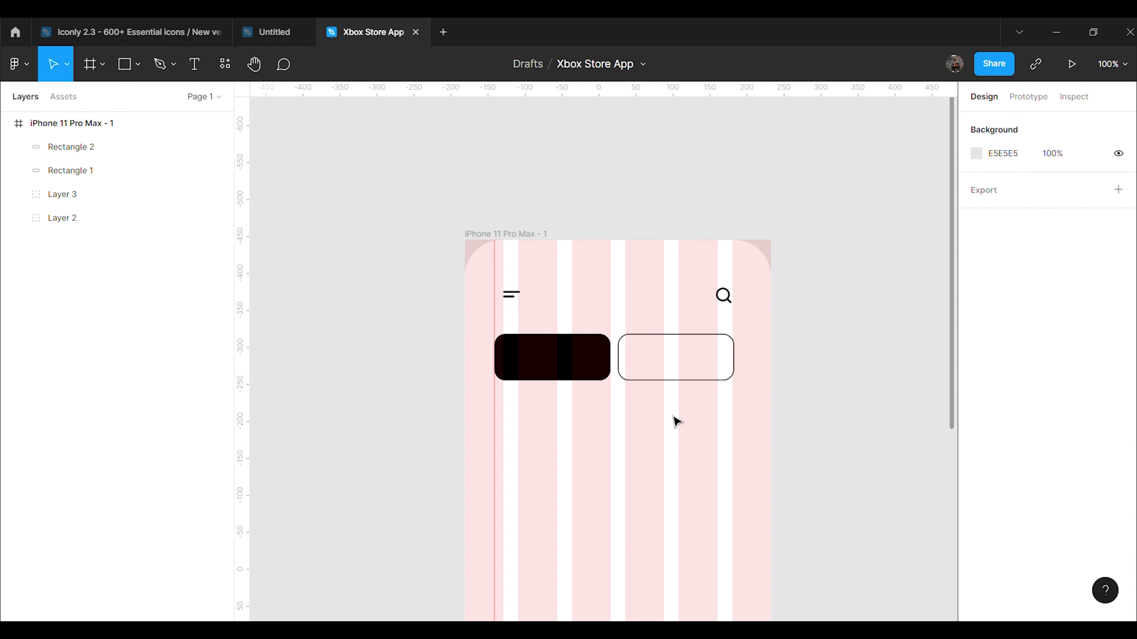
Step: Hide the phone frame's column grid to view the design without it
scroll(813, 411, down, 3)
click(143, 123)
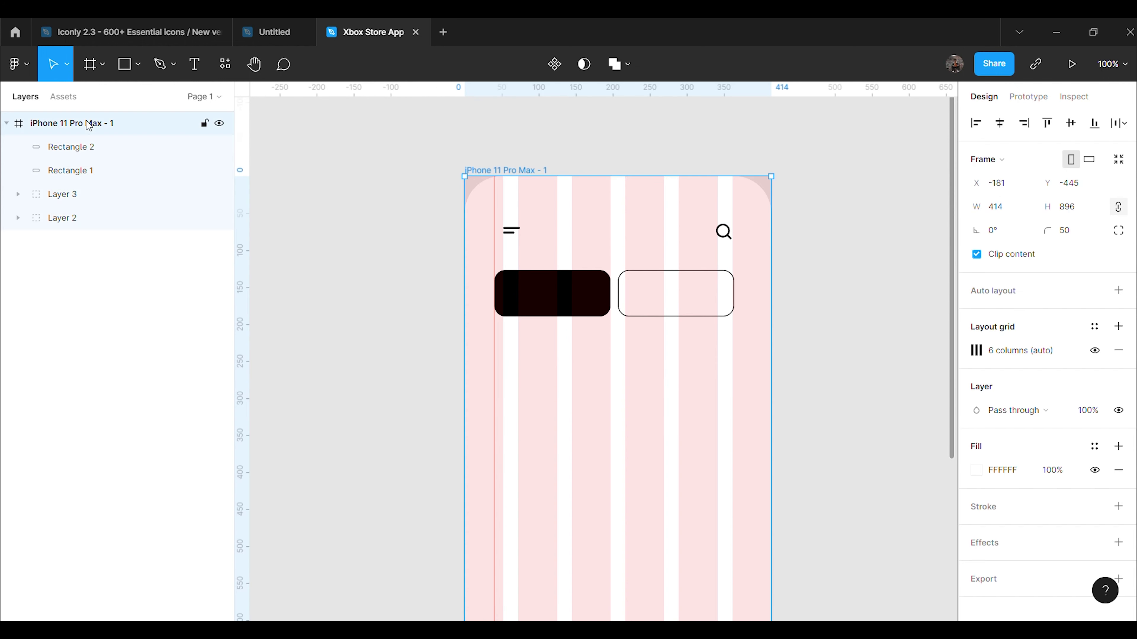
click(1093, 353)
click(841, 358)
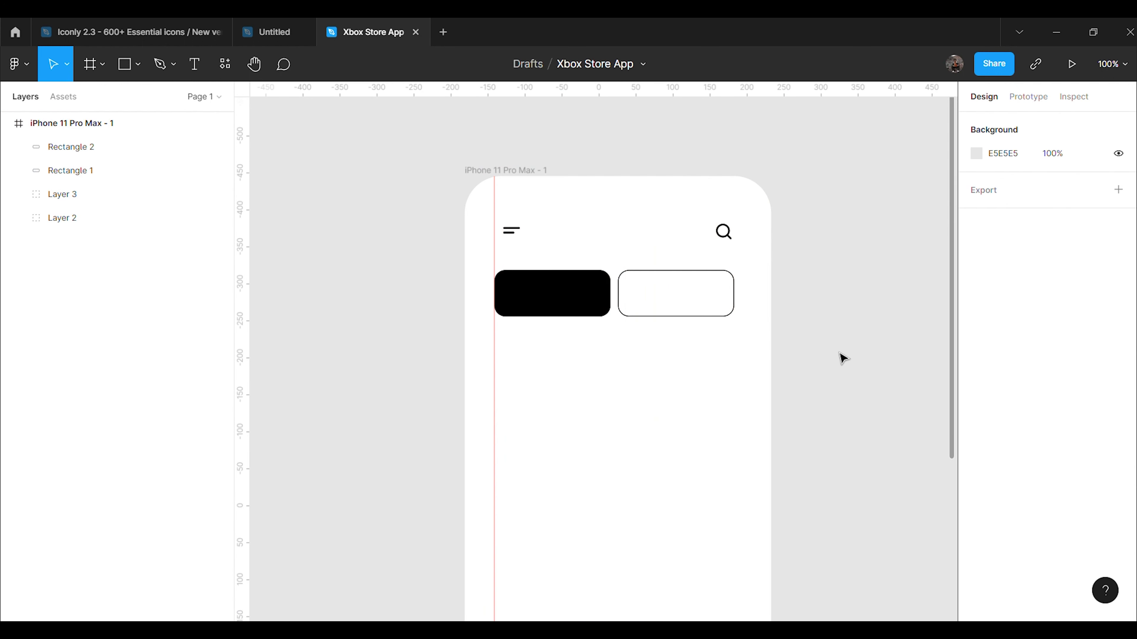
Step: Change the outlined rectangle's stroke color to light gray E4E4E4
click(646, 317)
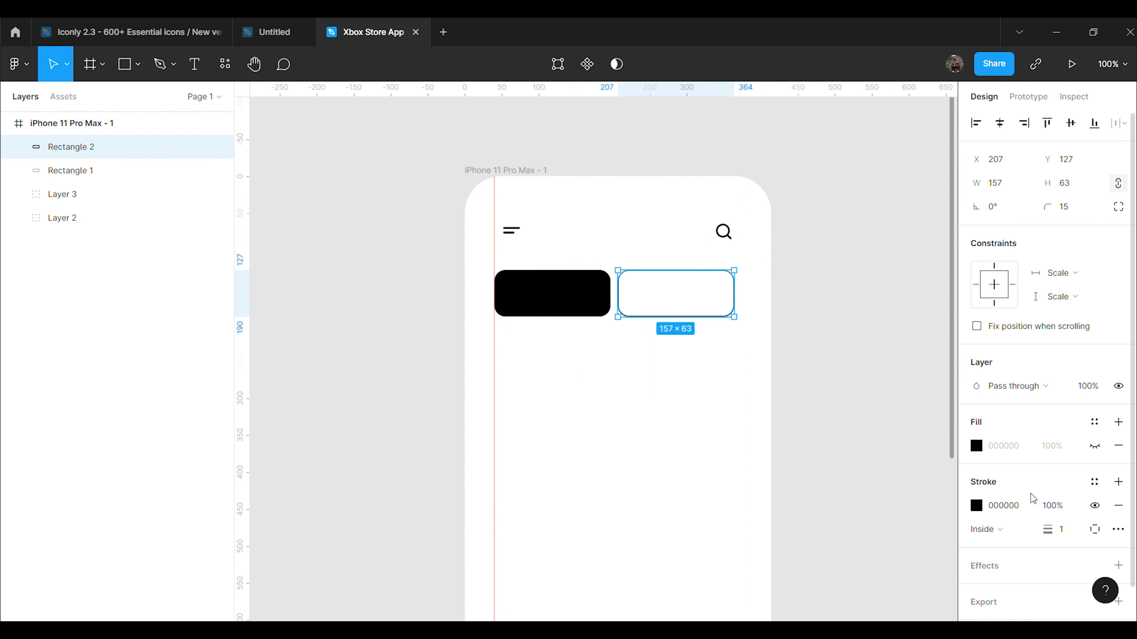
text(dadada)
key(Return)
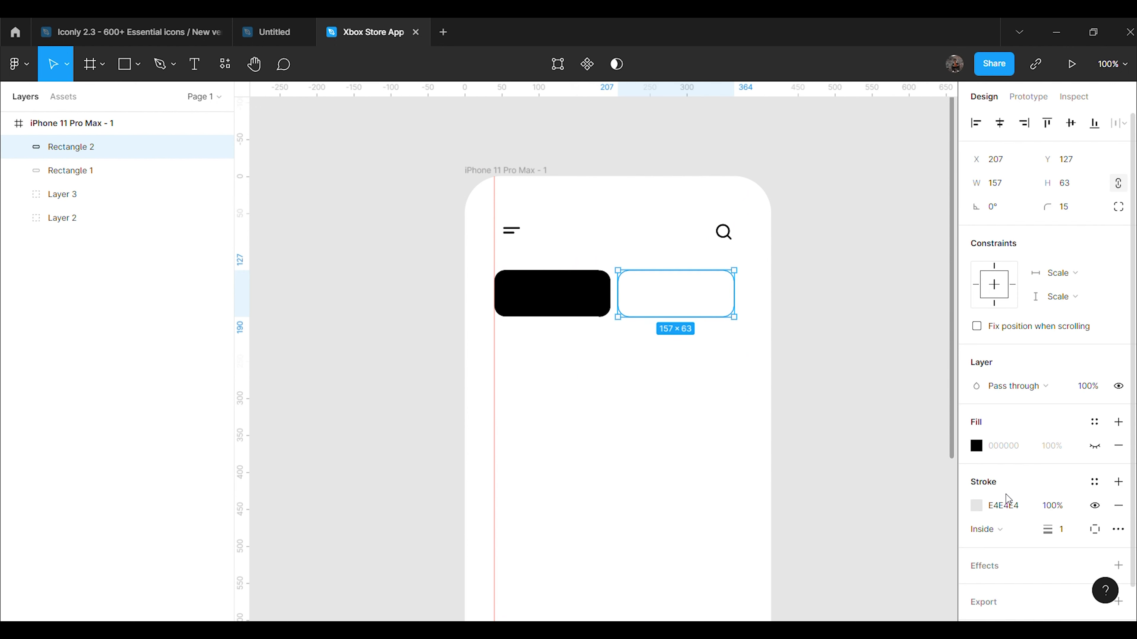
click(864, 364)
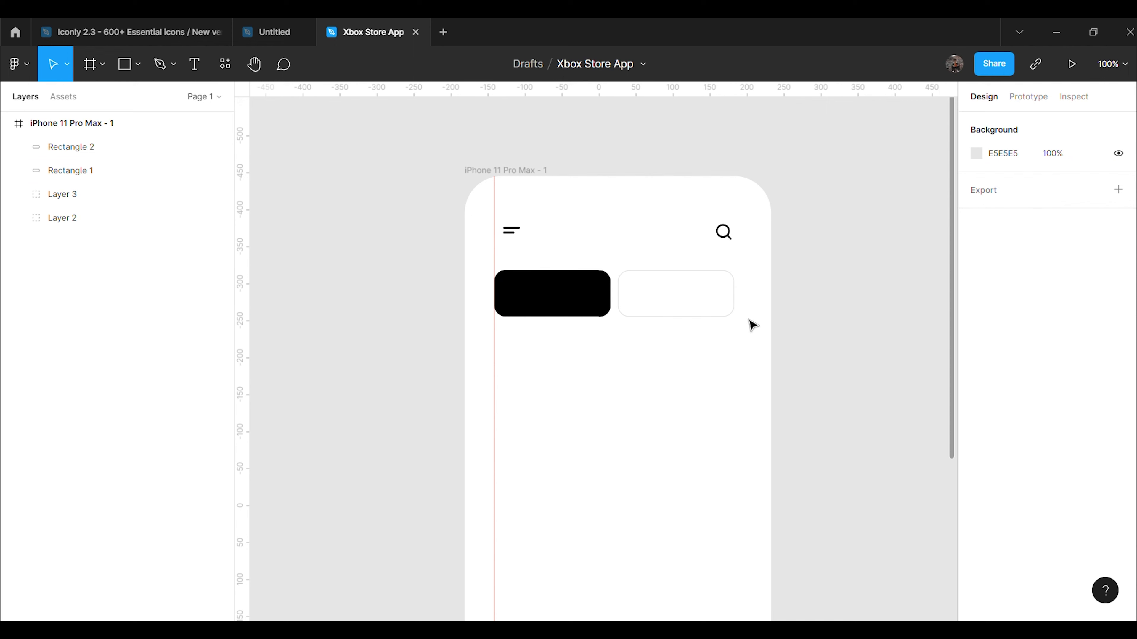
Step: Show the frame's layout grid and set its column count to 7
click(163, 126)
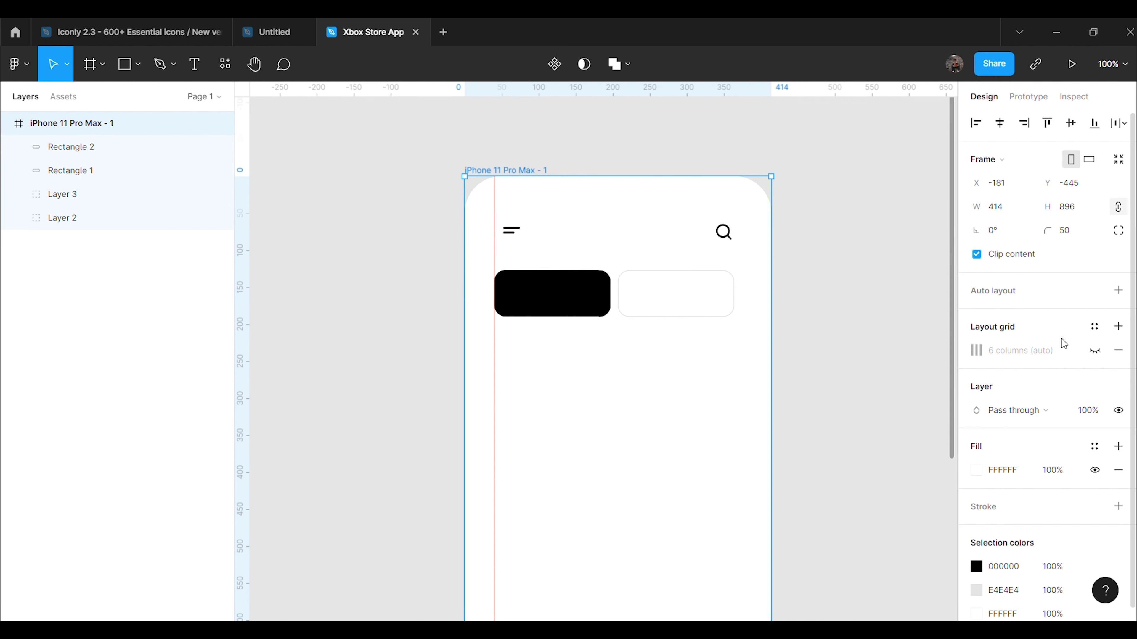
click(1094, 351)
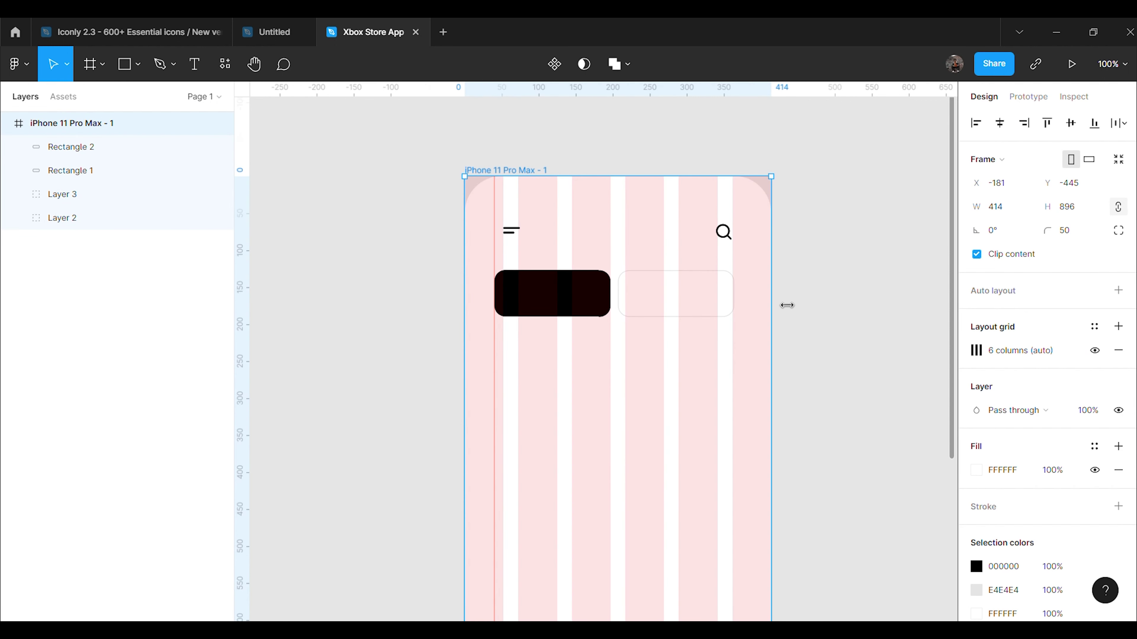
click(970, 356)
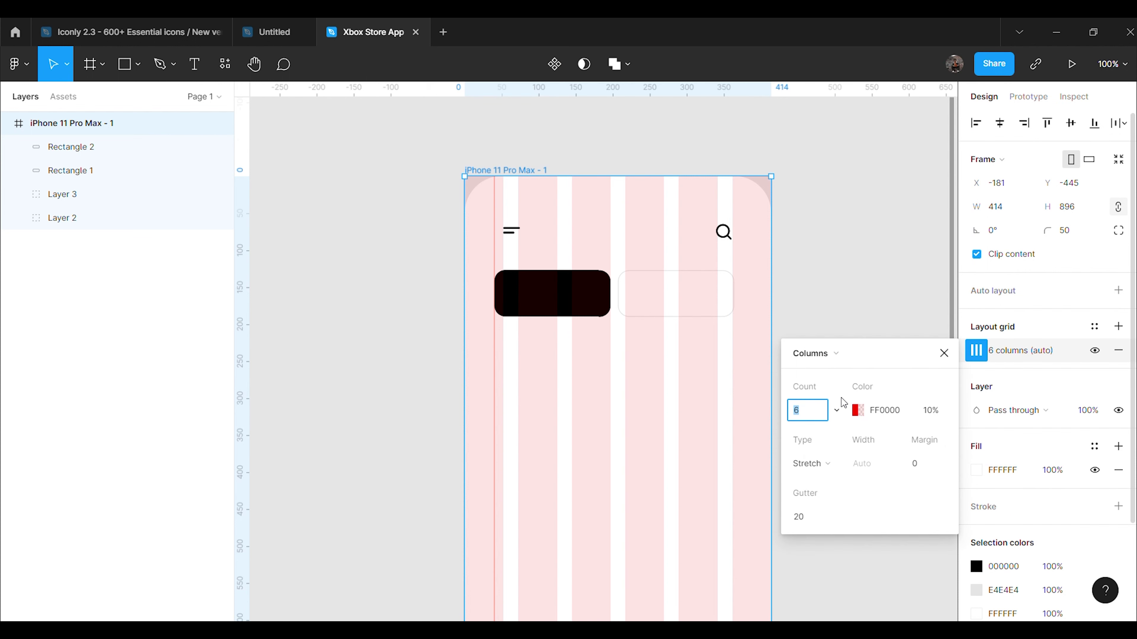
text(7)
key(Return)
click(813, 268)
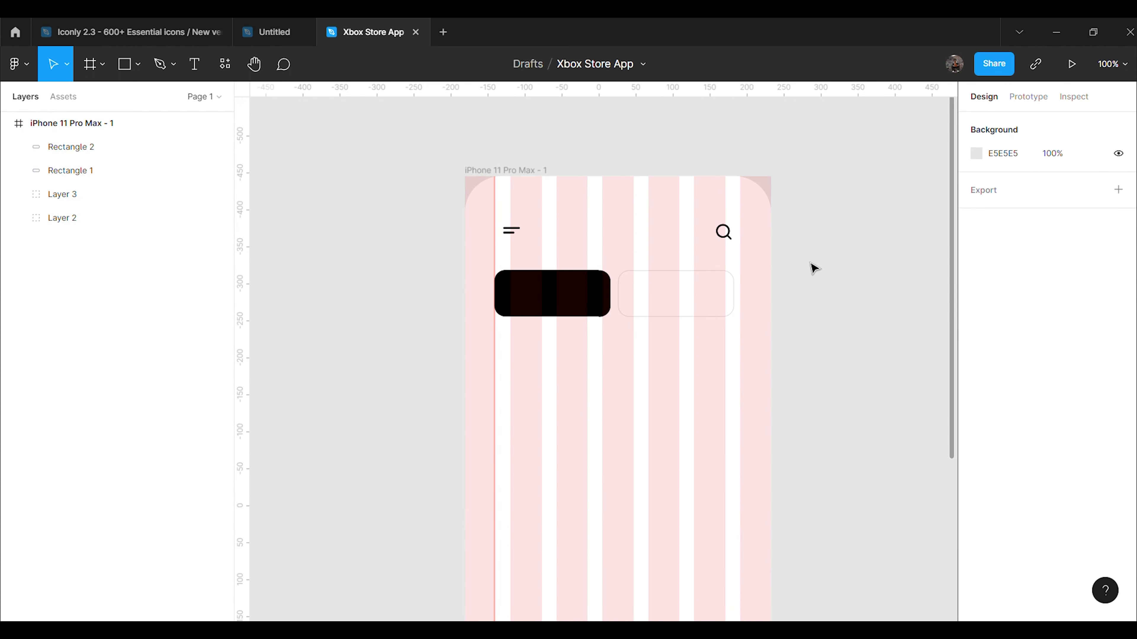
Step: Nudge the menu icon left to X 43 and the search icon right to X 346
click(514, 232)
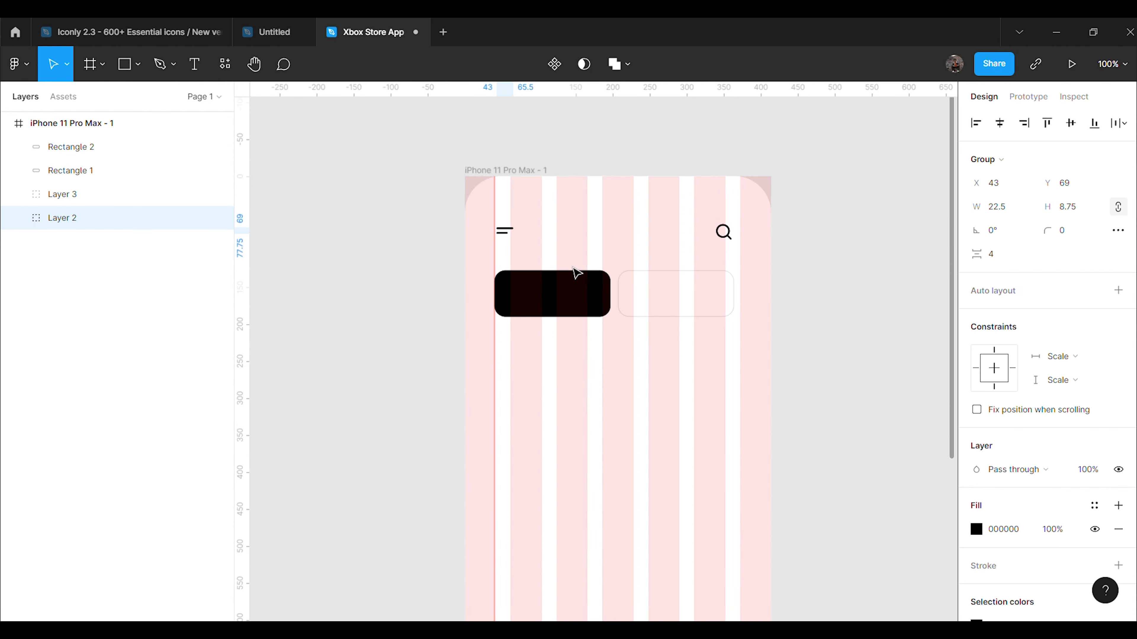
click(731, 238)
key(Right)
key(Right)
key(Right)
key(Right)
key(Right)
key(Right)
key(Right)
key(Right)
key(Right)
key(Right)
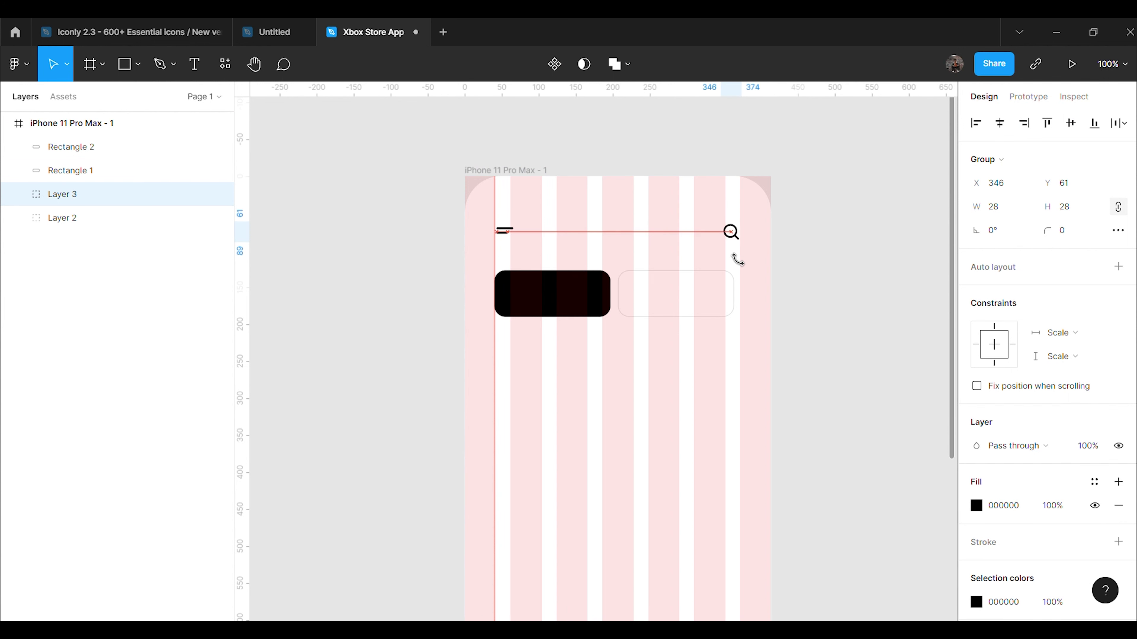
Step: Nudge the outlined rectangle right until its right edge meets the last grid column
click(726, 321)
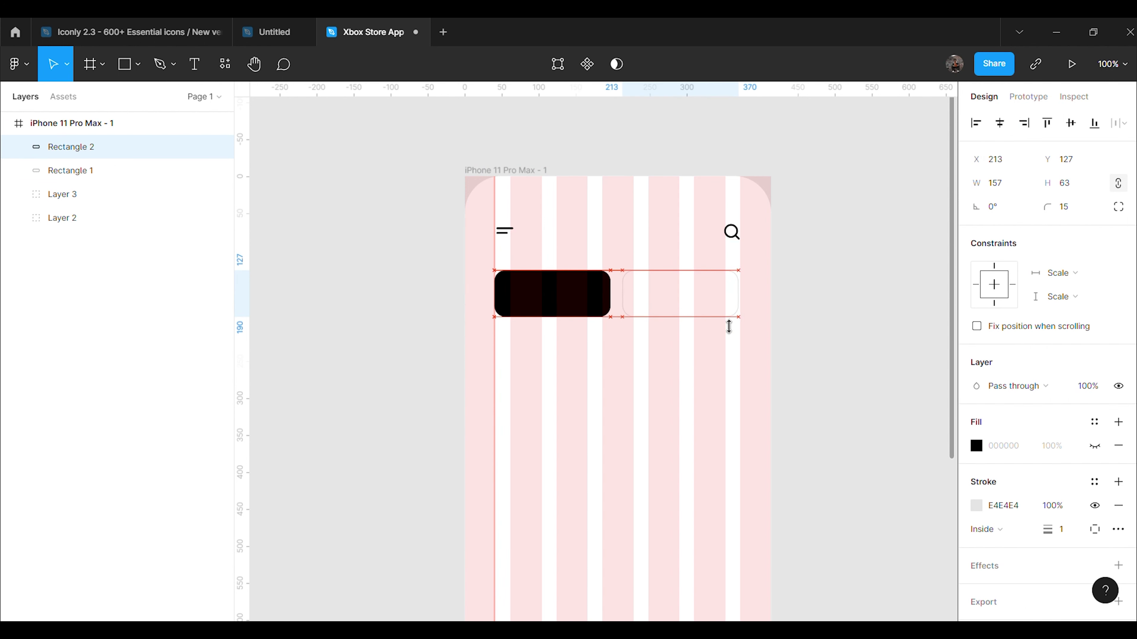
click(832, 349)
scroll(833, 349, down, 3)
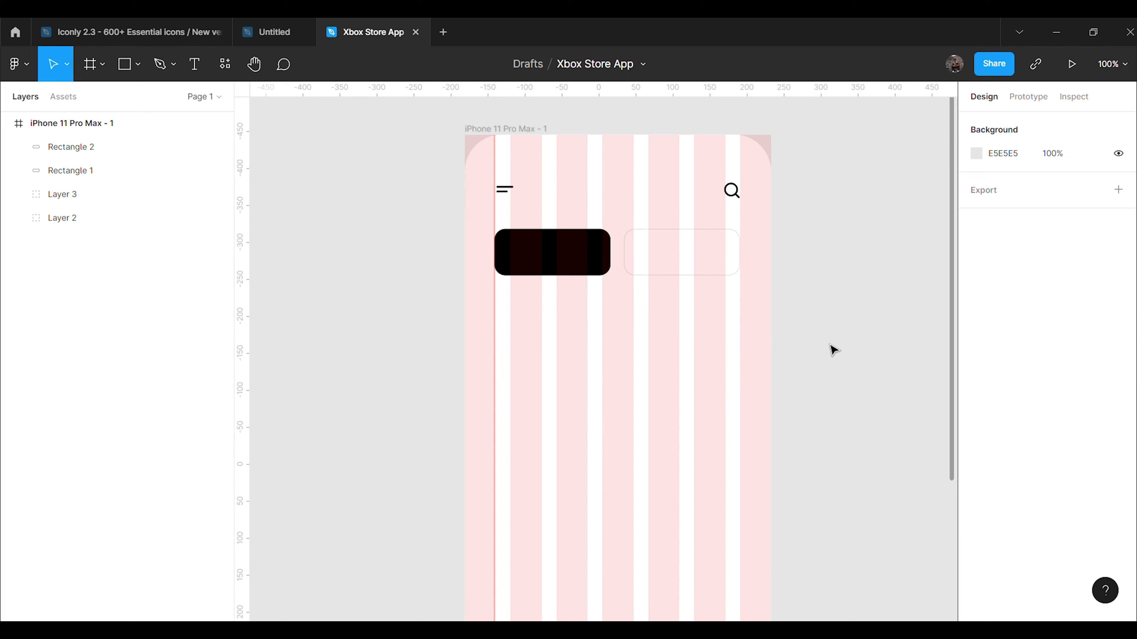
Step: Paste the Xbox controller image into the frame and center it below the two rectangles at X 52, Y 263
scroll(834, 350, down, 1)
key(ctrl+v)
mouse_move(627, 353)
mouse_down()
mouse_move(614, 376)
mouse_move(626, 357)
mouse_up()
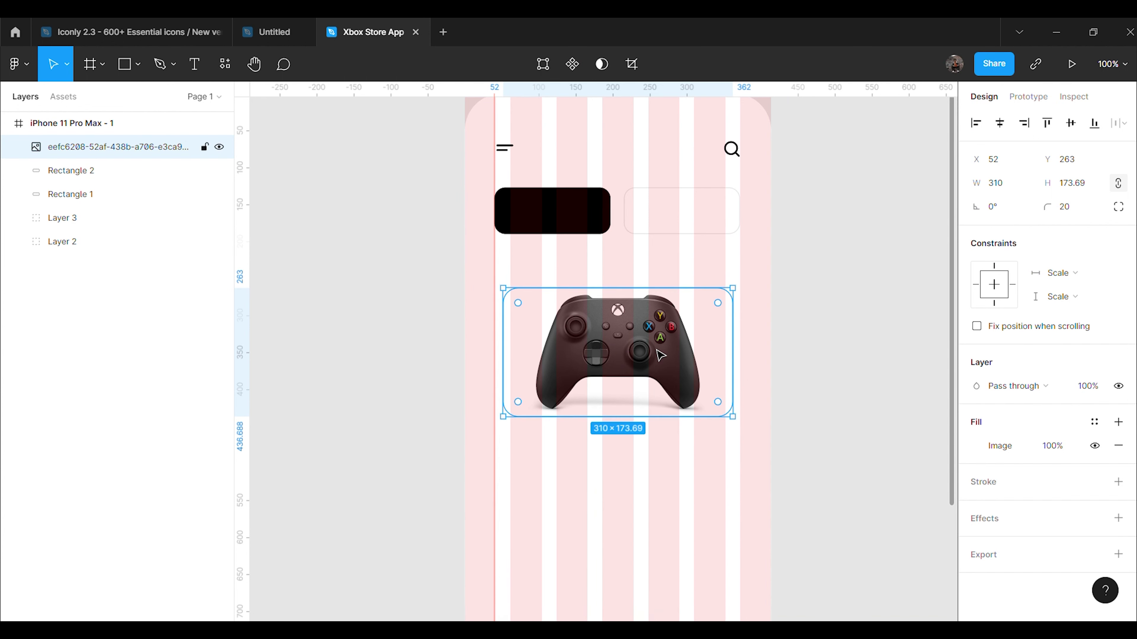
Step: Nudge the controller image upward, closer to the two rectangles
key(Up)
key(Up)
key(Up)
key(Up)
key(Up)
key(Up)
key(Up)
key(Up)
key(Up)
key(Up)
key(Up)
key(Up)
key(Up)
key(Up)
key(Up)
key(Up)
key(Up)
click(847, 375)
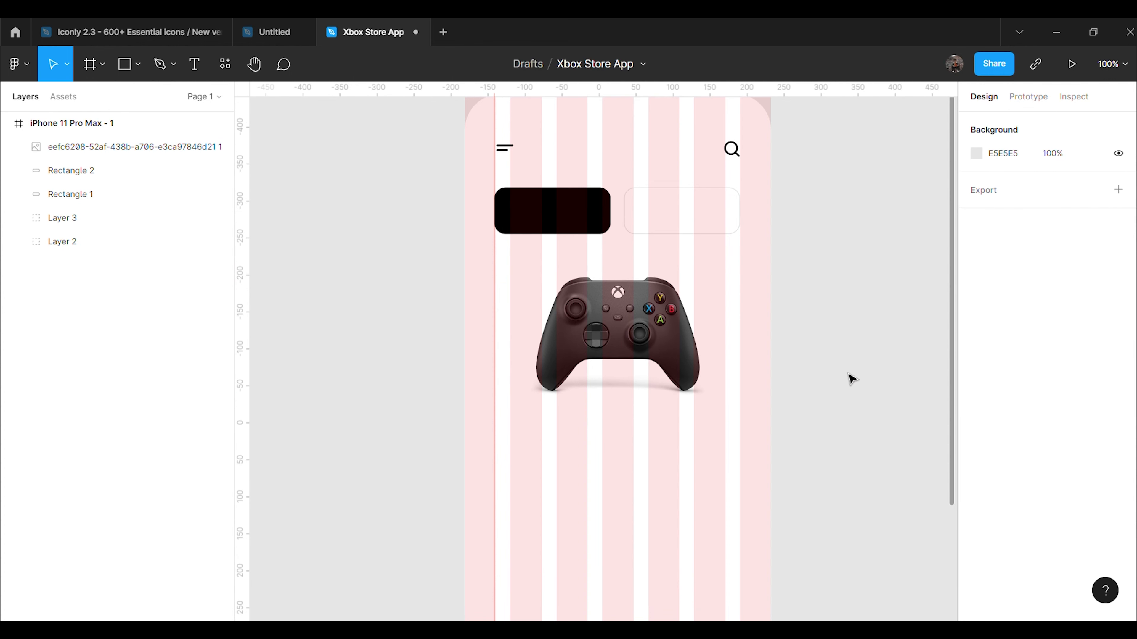
Step: Add a text layer reading "Xbox Carbon Black" on the empty canvas beside the phone frame
scroll(875, 411, down, 3)
key(t)
click(333, 254)
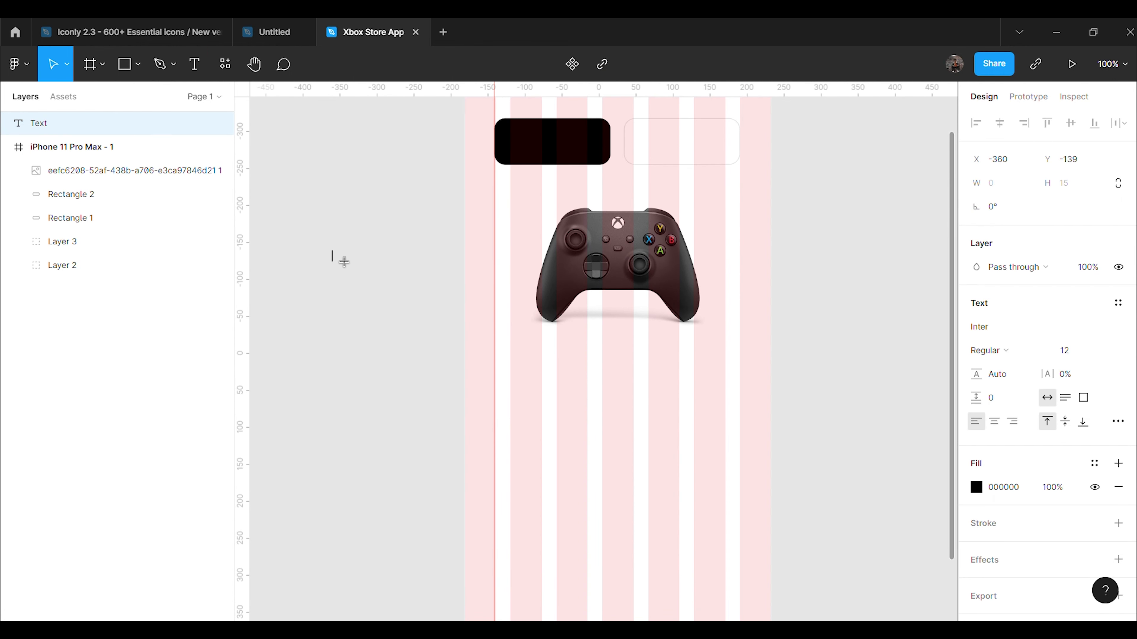
text(Xbox Carbon Black)
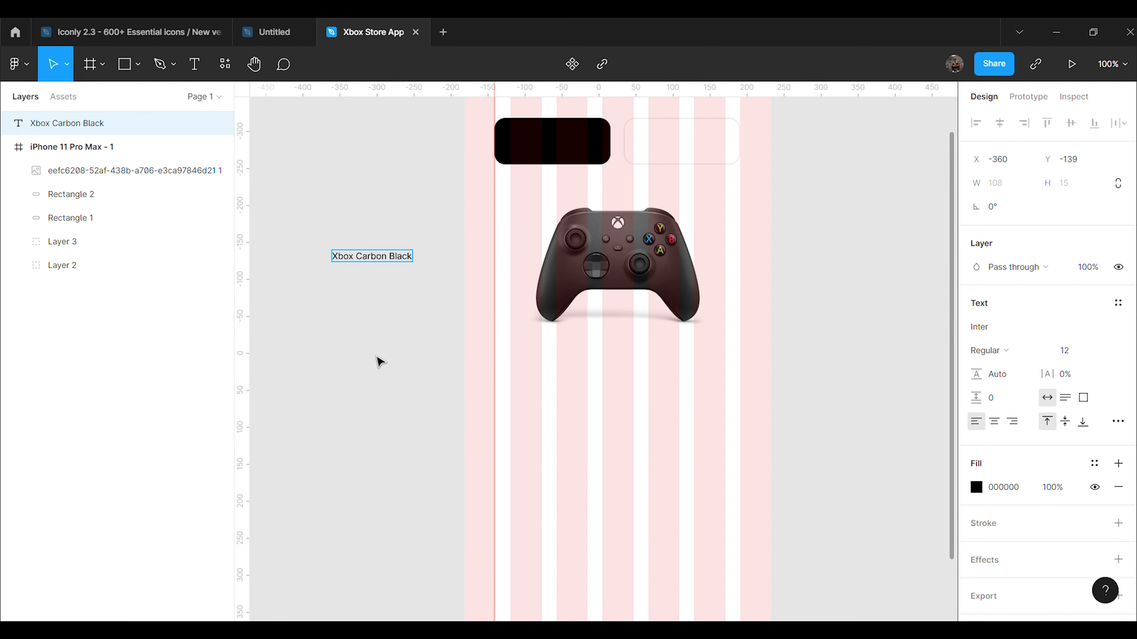
key(Escape)
Step: Set the Xbox Carbon Black text's font to Gilroy-SemiBold and its size to 18
click(1000, 329)
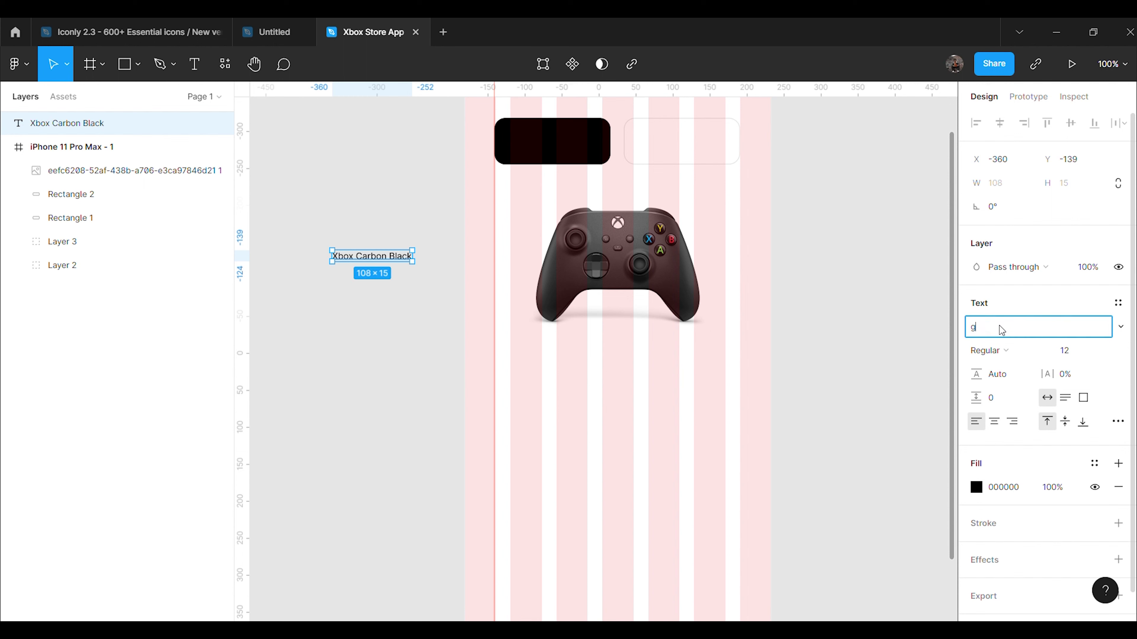
key(Return)
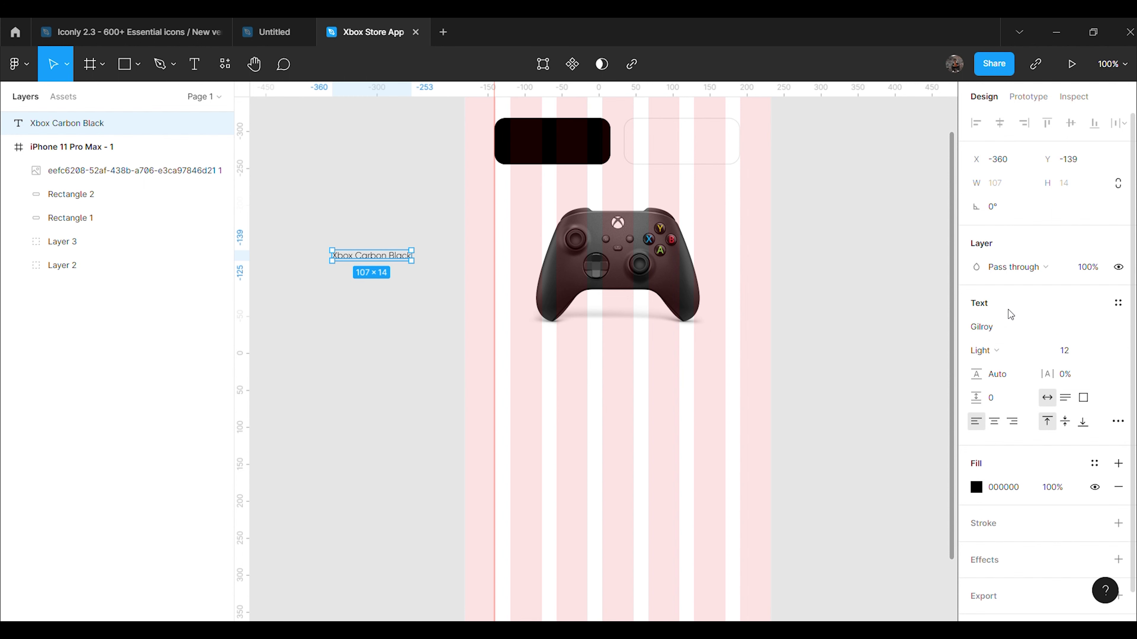
click(1120, 330)
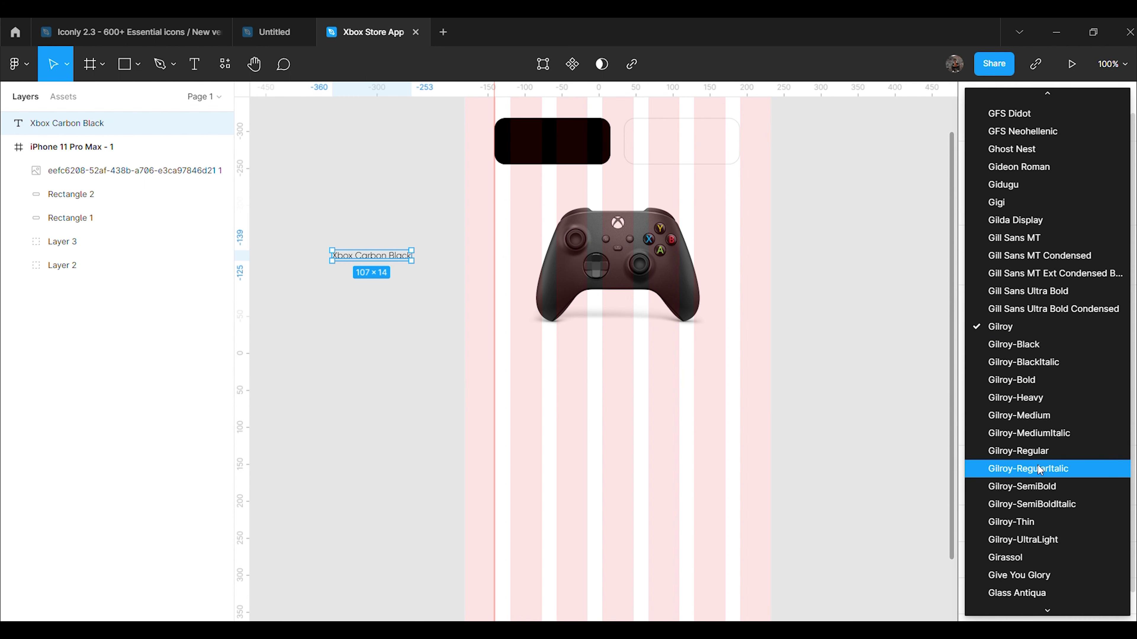
click(1040, 486)
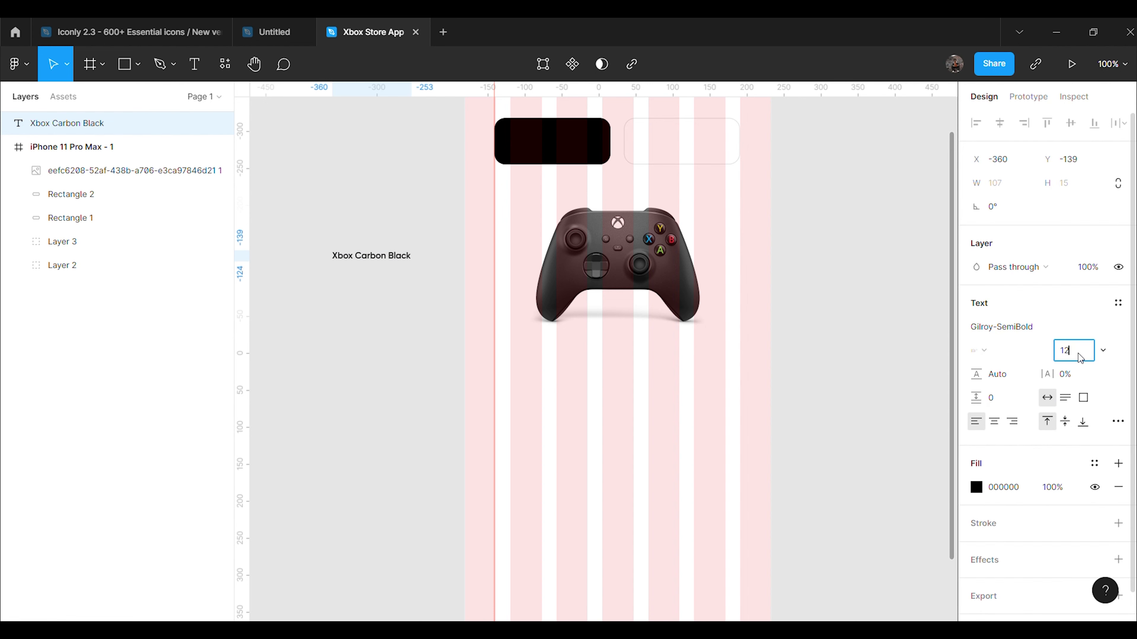
text(18)
key(Return)
Step: Move the Xbox Carbon Black text into the frame, centered below the controller image, and set its size to 20
click(421, 279)
drag(419, 263, 644, 366)
click(1075, 474)
text(20)
key(Return)
drag(658, 361, 654, 363)
click(838, 350)
Step: Hide the column layout grid of the iPhone 11 Pro Max frame
scroll(846, 367, up, 4)
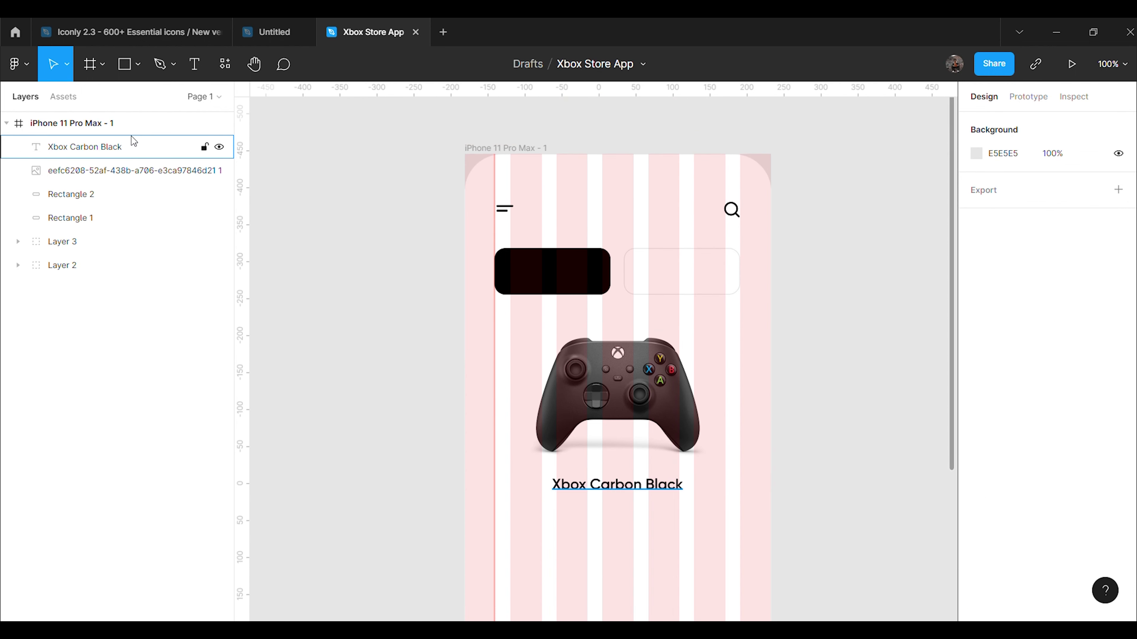
key(ctrl+a)
click(1095, 349)
click(887, 391)
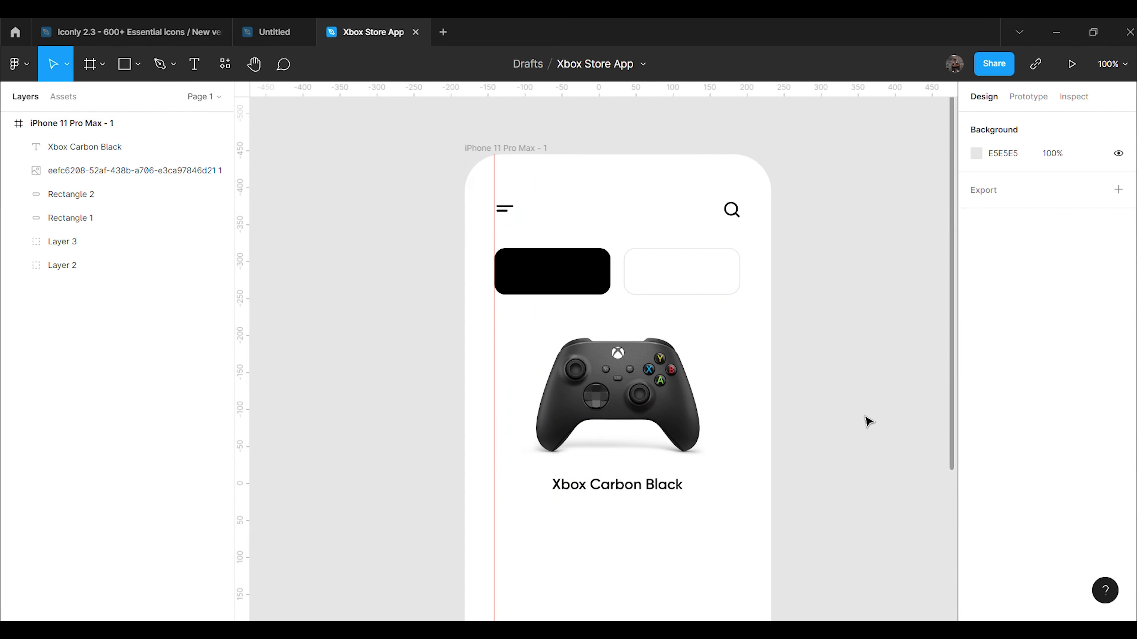
Step: Paste the blue controllers image into the frame and center it below the Xbox Carbon Black label at X 52, Y 492
scroll(866, 426, down, 4)
scroll(866, 430, down, 3)
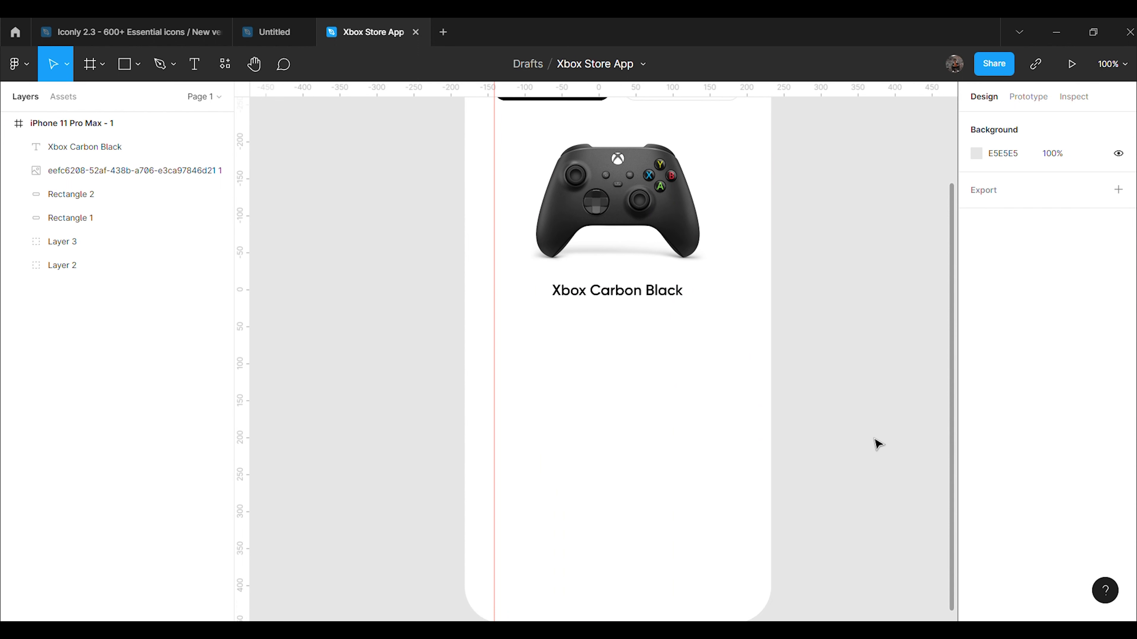
scroll(622, 403, up, 2)
click(619, 401)
key(ctrl+v)
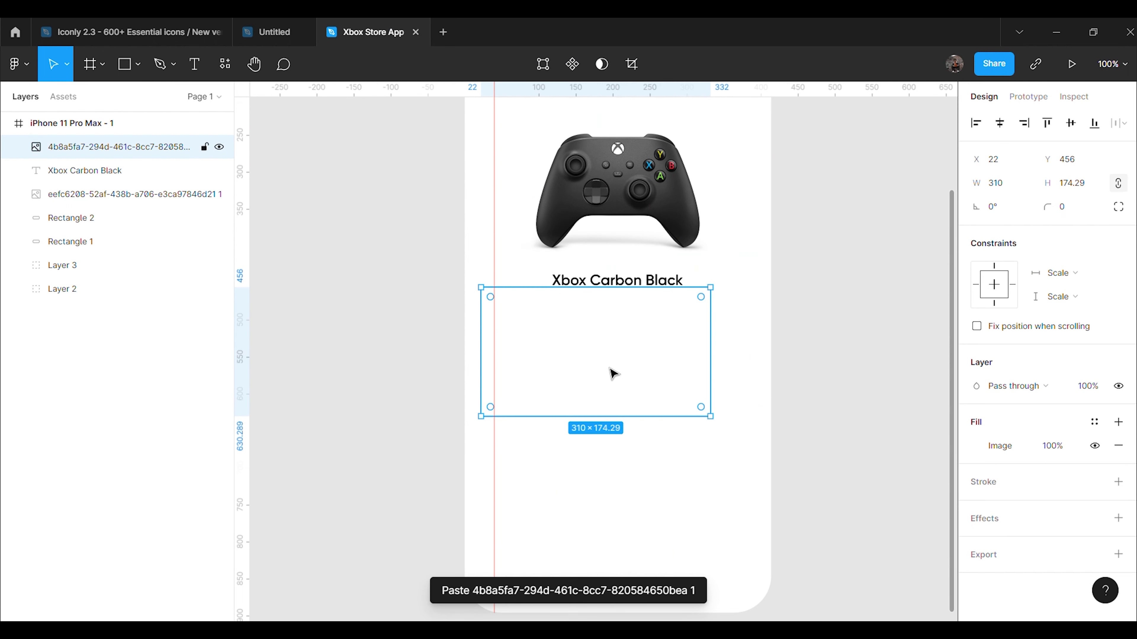
drag(631, 396, 634, 400)
Step: Duplicate the Xbox Carbon Black label and place the copy below the blue controllers image at X 118, Y 683
click(664, 289)
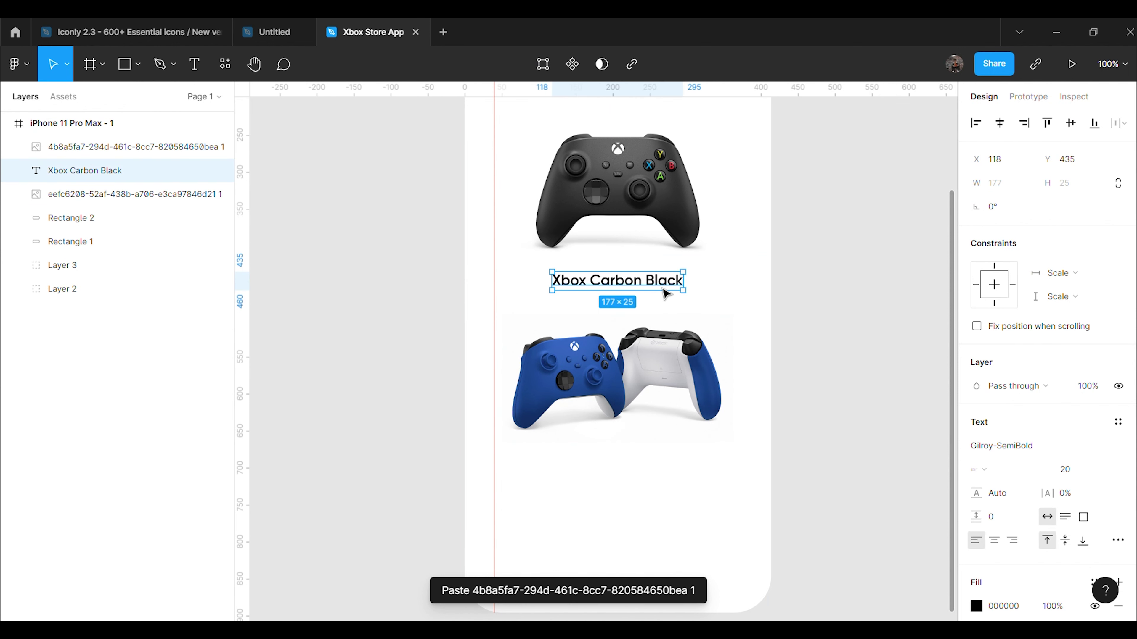
key(ctrl+d)
drag(639, 289, 644, 470)
click(385, 348)
Step: Change the copied label to "Xbox Shock Blue" and center it below the blue controllers at X 130, Y 682
double_click(636, 465)
click(635, 469)
key(BackSpace)
key(BackSpace)
key(BackSpace)
key(BackSpace)
key(BackSpace)
key(BackSpace)
text(Shock Blue)
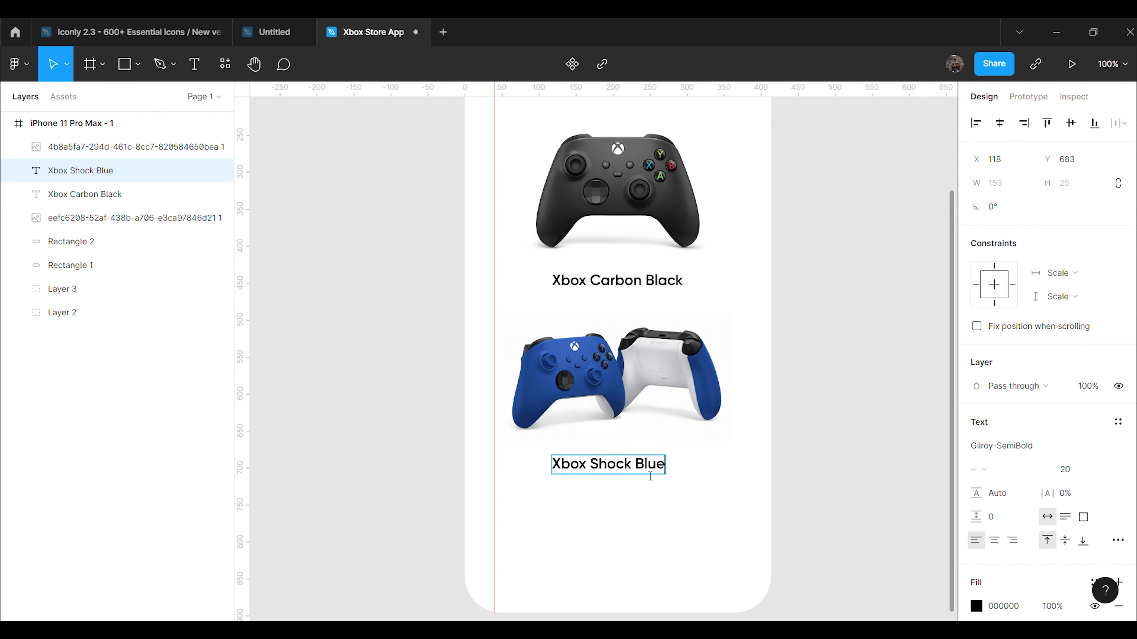
key(Escape)
drag(624, 474, 631, 470)
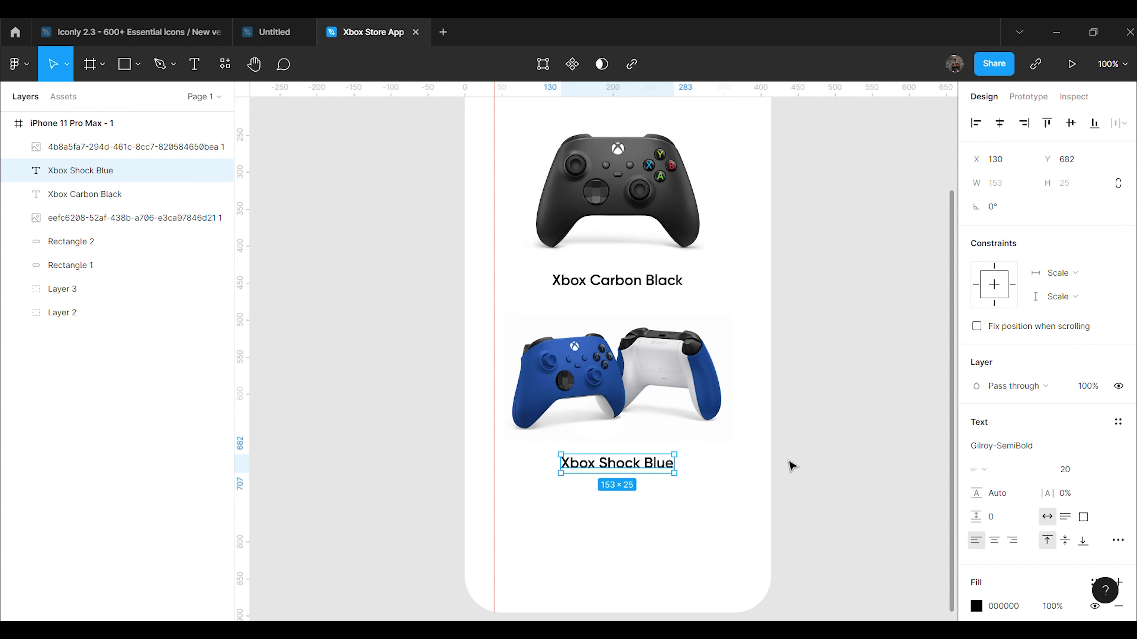
click(865, 455)
Step: Group the black controller image with its label, and the blue controllers image with the Xbox Shock Blue label
scroll(865, 463, up, 3)
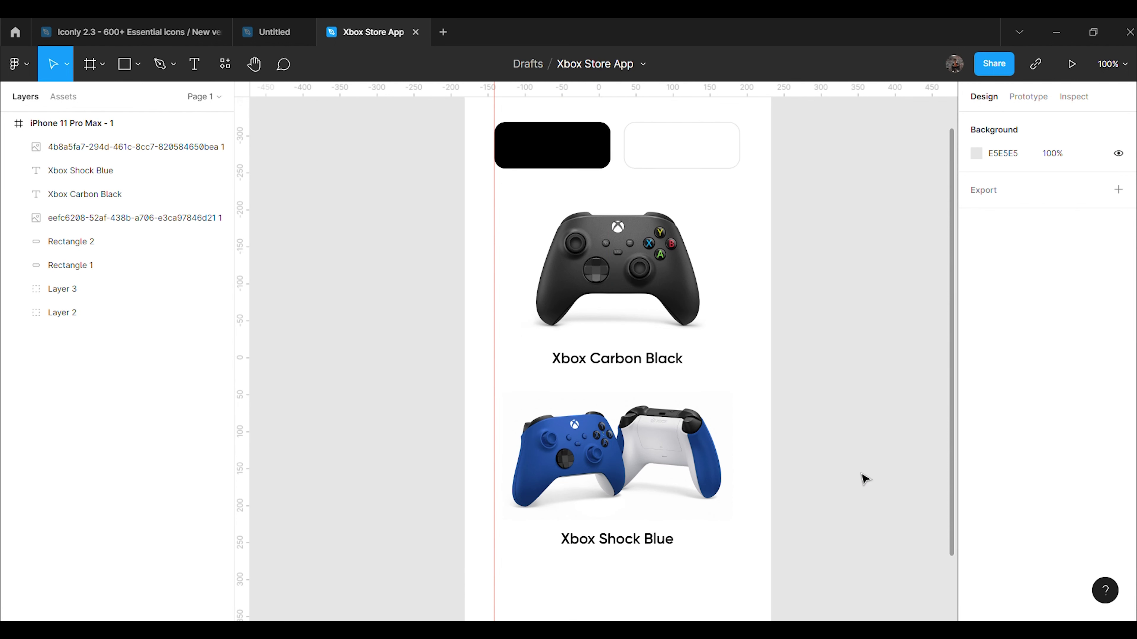
scroll(835, 428, down, 5)
scroll(753, 315, up, 5)
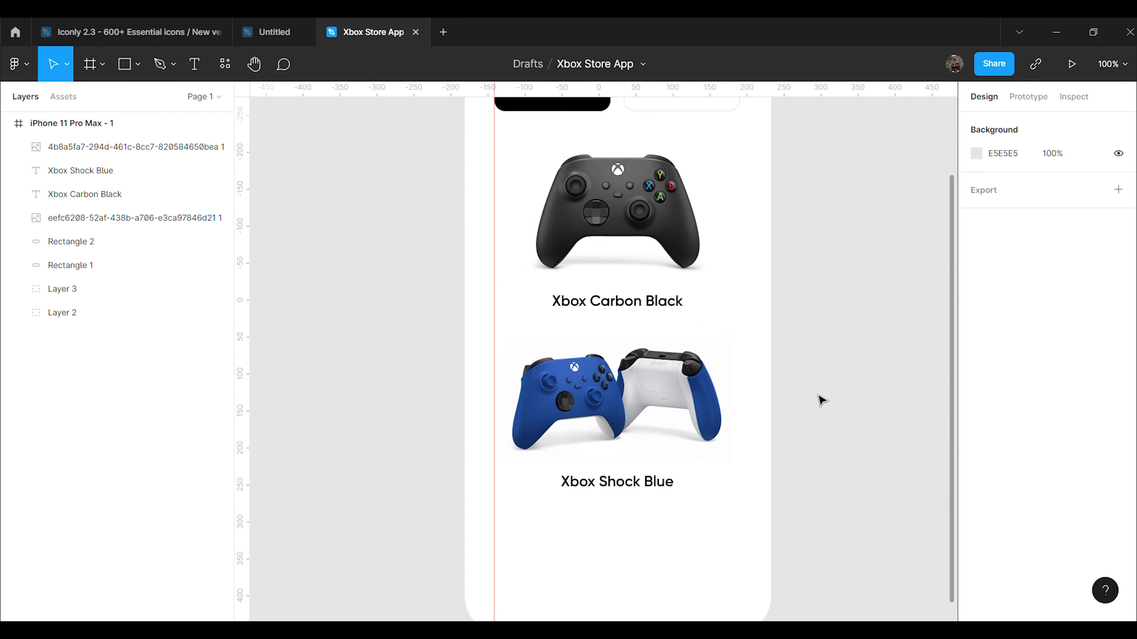
click(114, 219)
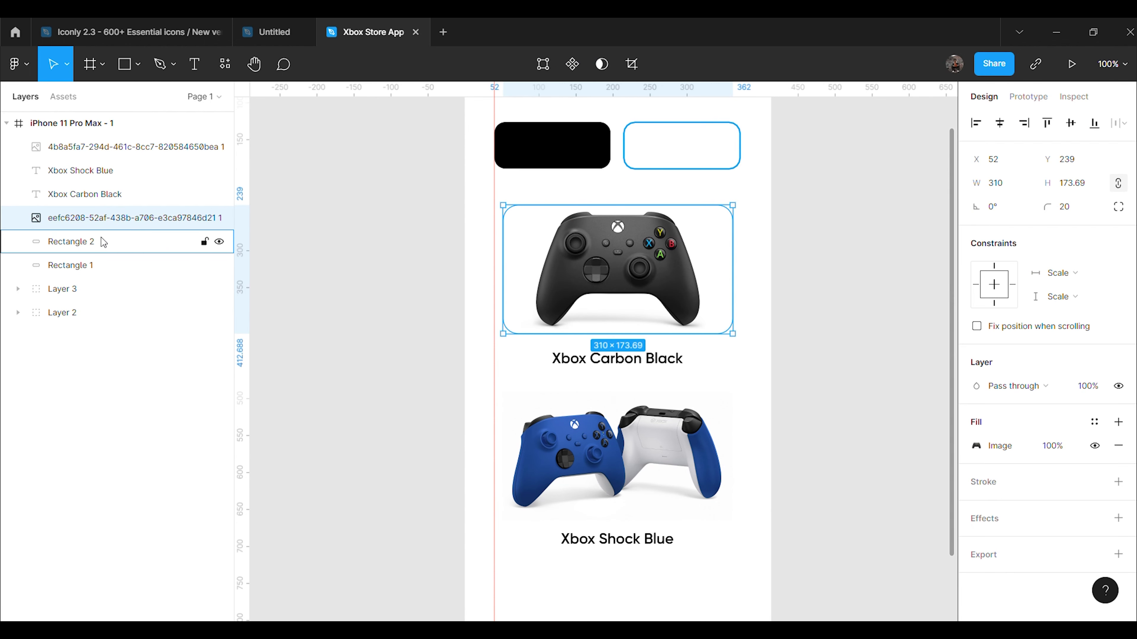
shift+click(112, 195)
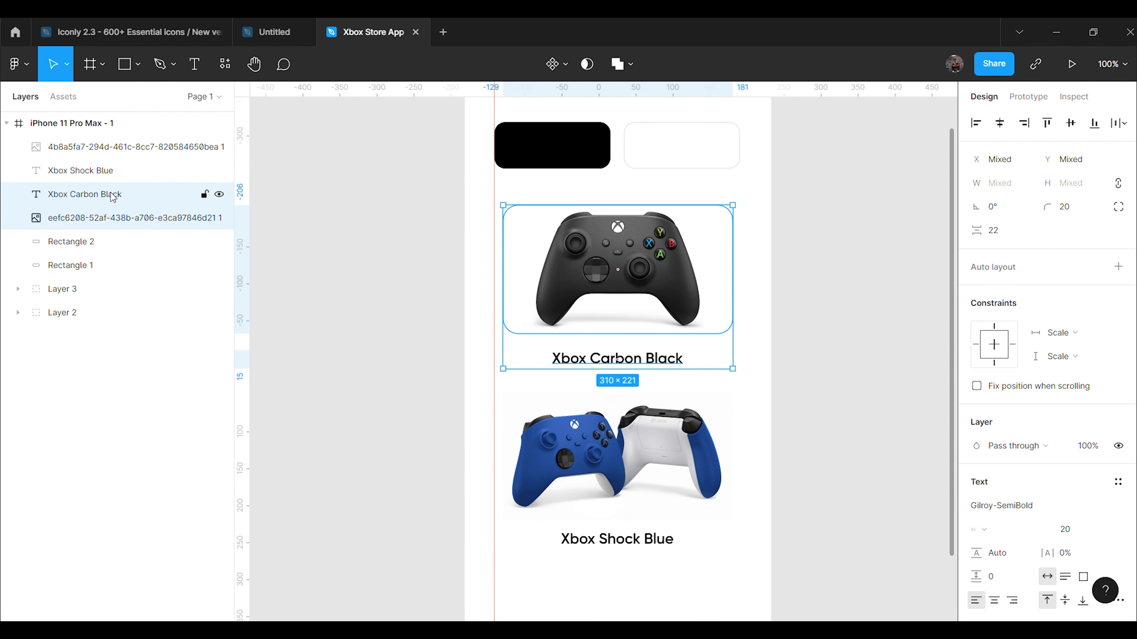
key(ctrl+g)
click(103, 170)
shift+click(105, 153)
key(ctrl+g)
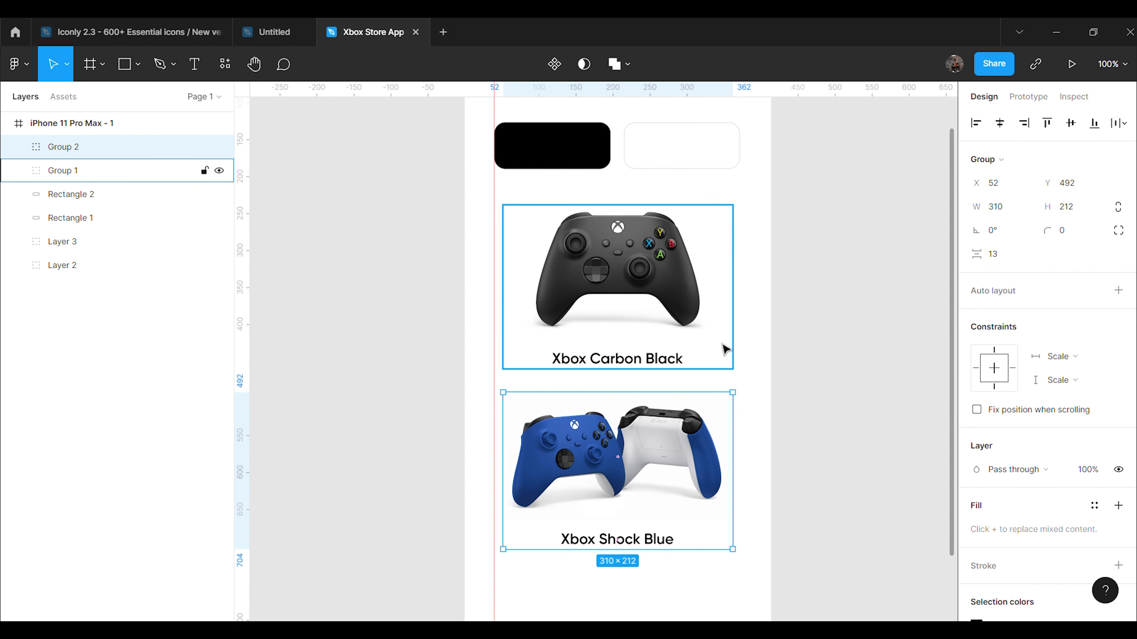
Step: Group the two rounded rectangles and nudge the group up to Y 120
scroll(701, 323, up, 5)
click(600, 271)
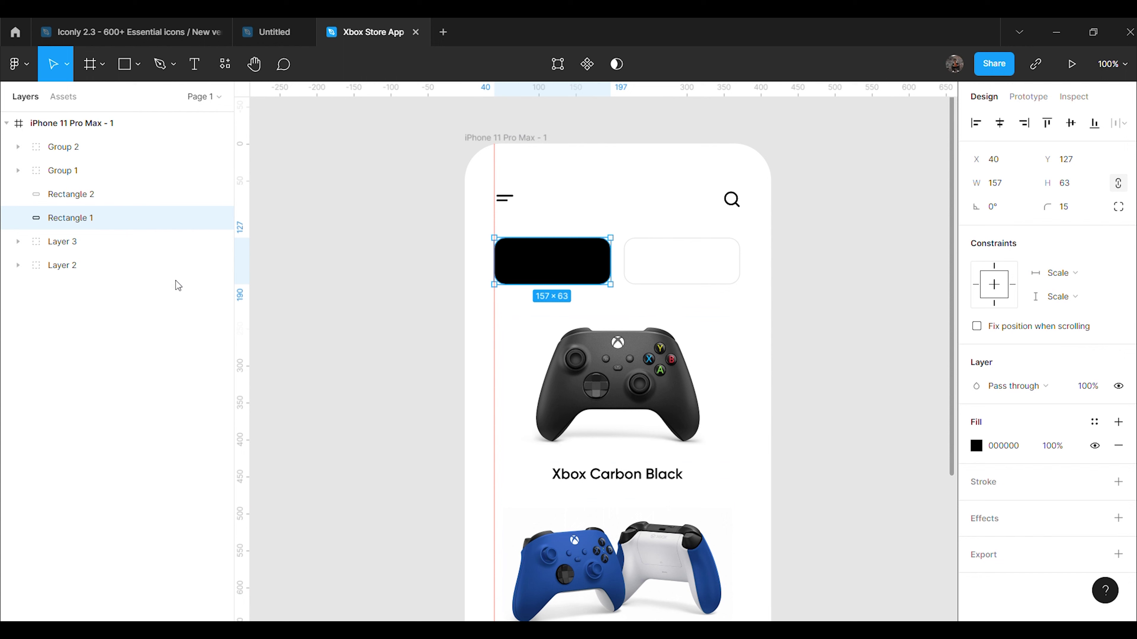
shift+click(101, 196)
key(ctrl+g)
key(Up)
key(Up)
key(Up)
key(Up)
key(Up)
key(Up)
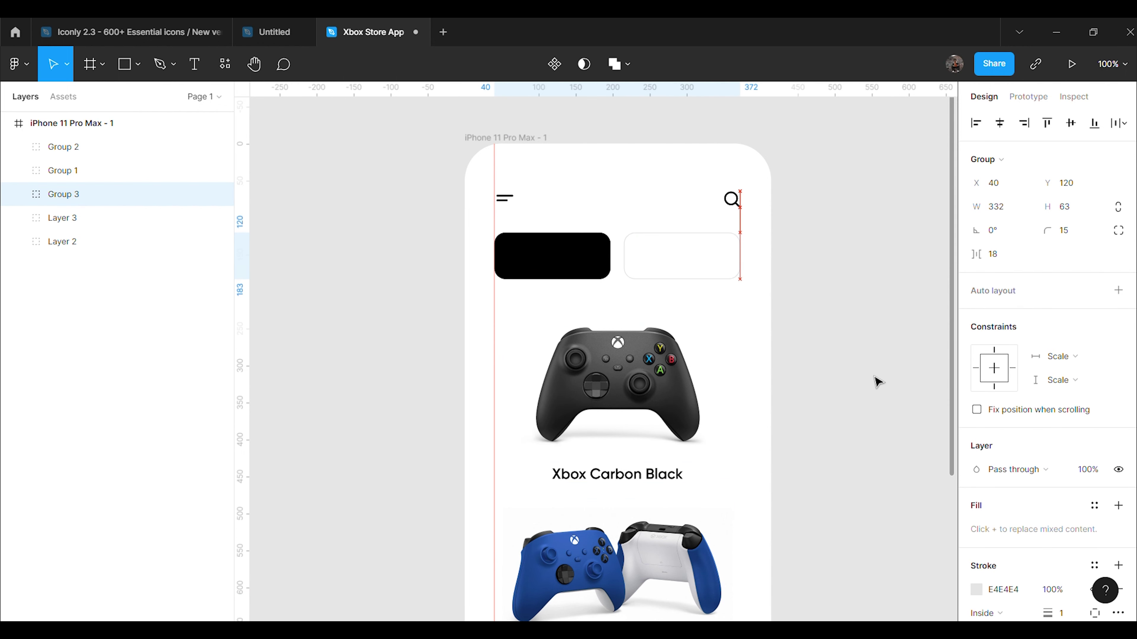
click(875, 381)
Step: Nudge the black controller group up toward the rectangles and the blue controller group up to Y 473
click(655, 382)
click(833, 424)
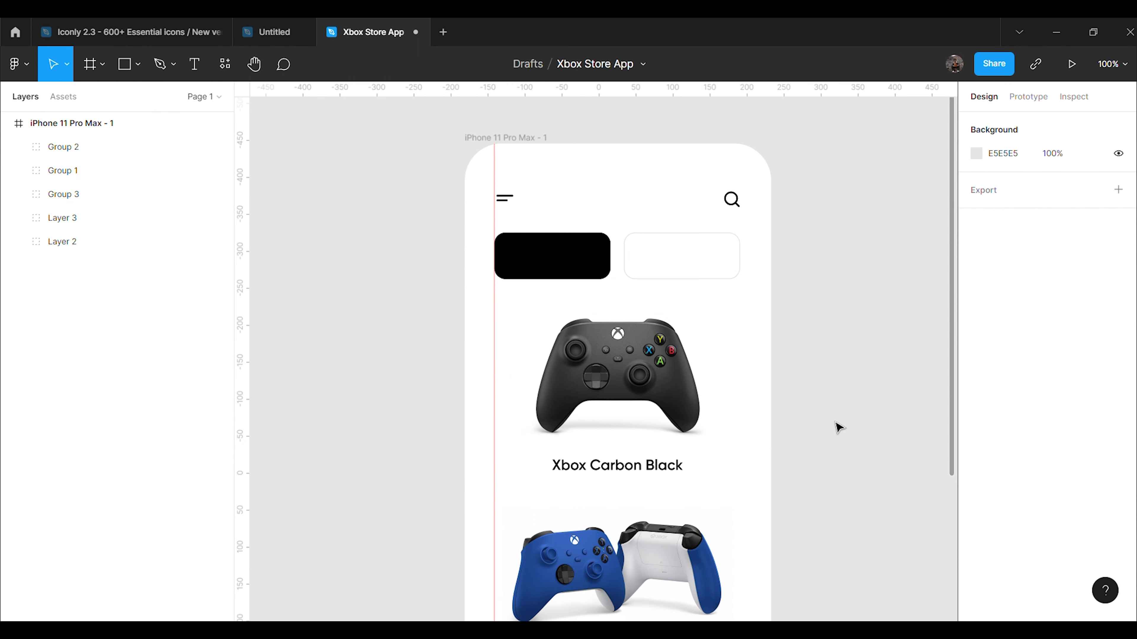
scroll(693, 444, down, 5)
click(648, 381)
key(Up)
key(Up)
key(Up)
key(Up)
key(Up)
key(Up)
key(Up)
key(Up)
key(Up)
key(Up)
key(Up)
key(Up)
key(Up)
key(Up)
key(Up)
key(Up)
key(Up)
key(Up)
key(Up)
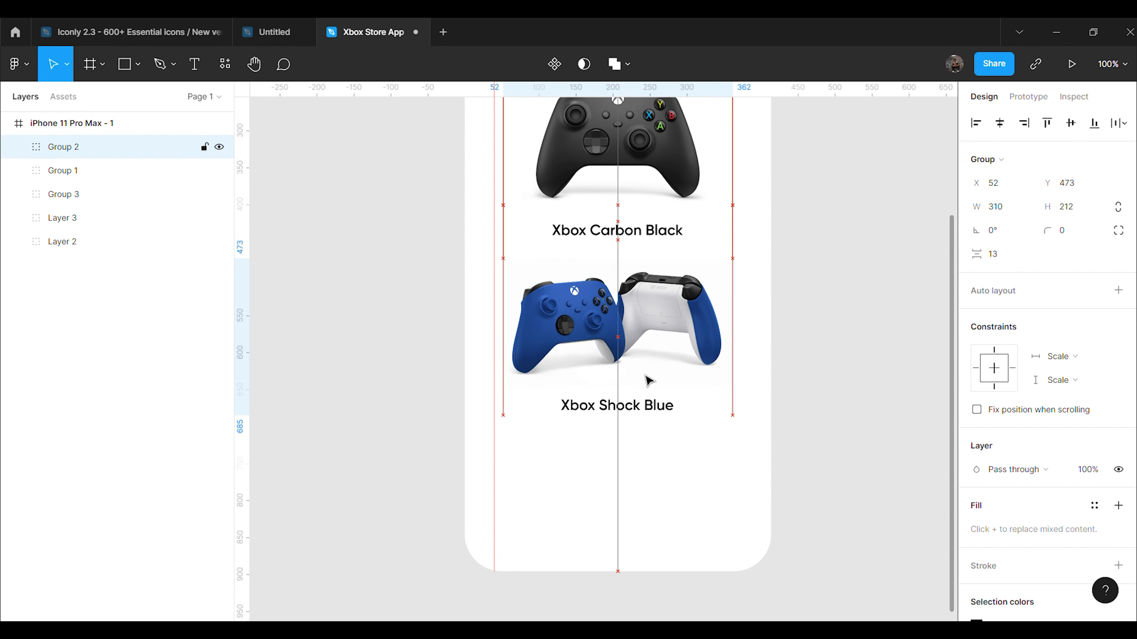
click(785, 392)
Step: Paste the red controller image and center it below the Xbox Shock Blue label
key(ctrl+v)
drag(583, 386, 627, 502)
click(811, 488)
Step: Move the black controller group up to Y 210 and the blue controller group up to Y 456
scroll(811, 488, up, 3)
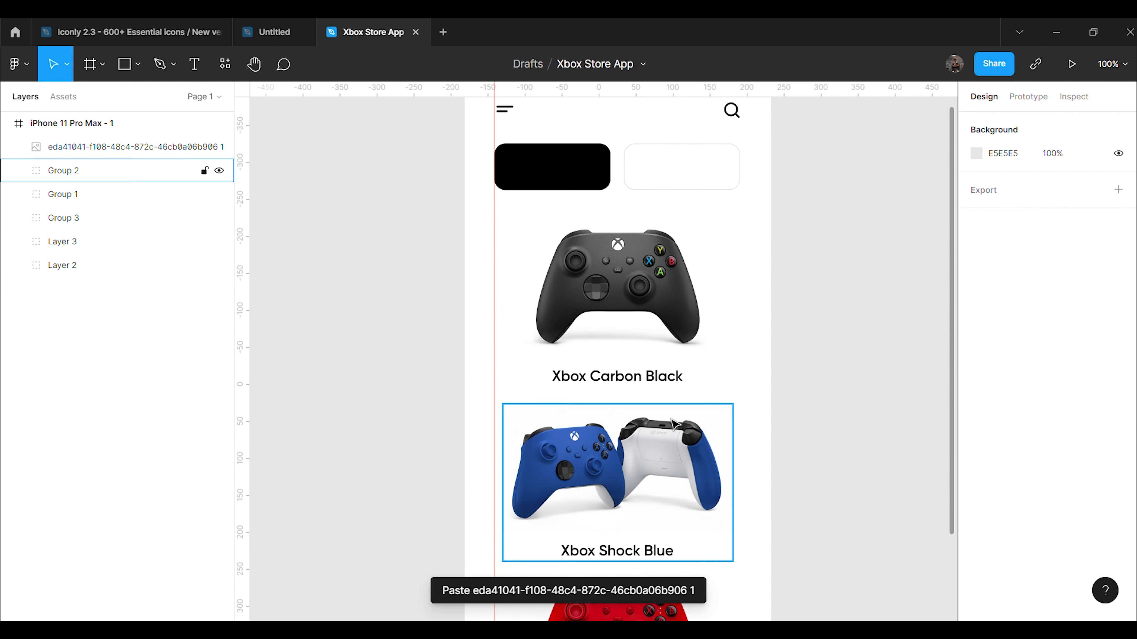
click(644, 430)
drag(649, 341, 651, 328)
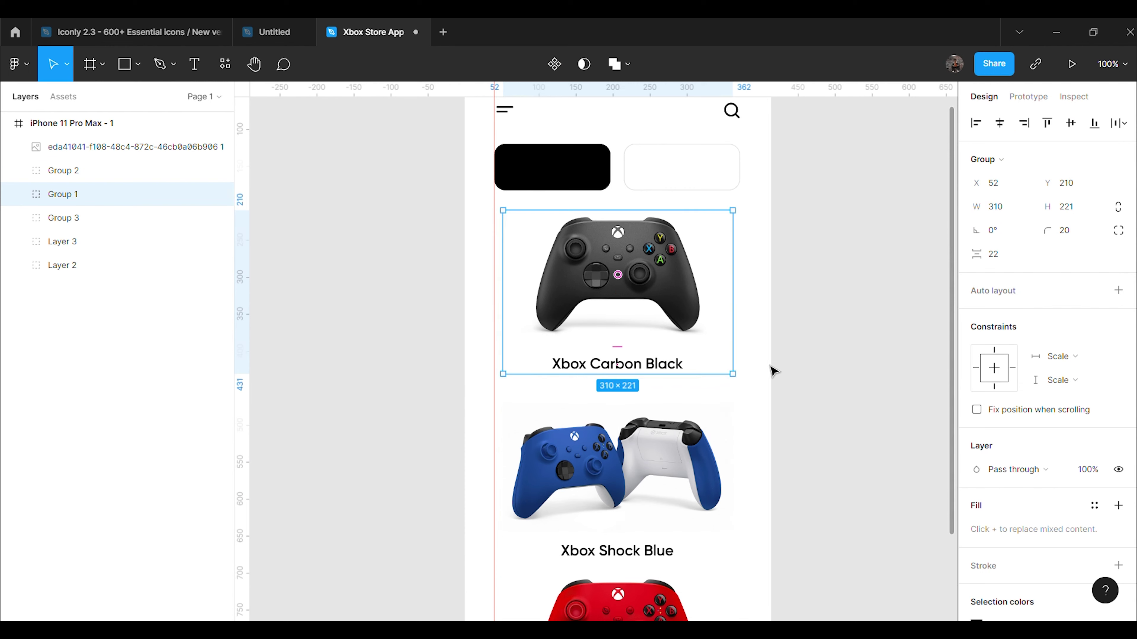
click(781, 368)
drag(629, 494, 630, 482)
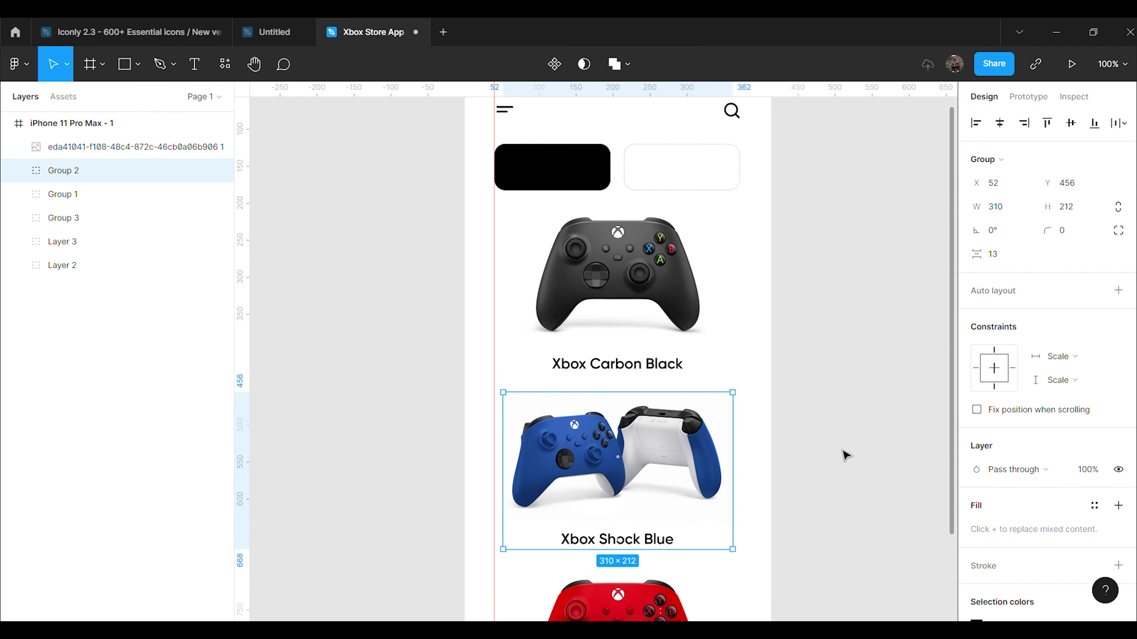
click(848, 454)
Step: Move the red controller image up, closer to the Xbox Shock Blue label
scroll(849, 455, down, 2)
scroll(848, 454, down, 3)
drag(656, 437, 658, 419)
click(766, 420)
Step: Duplicate the Xbox Shock Blue label and place the copy below the red controller at X 142, Y 857
double_click(634, 336)
key(ctrl+d)
drag(634, 337, 640, 502)
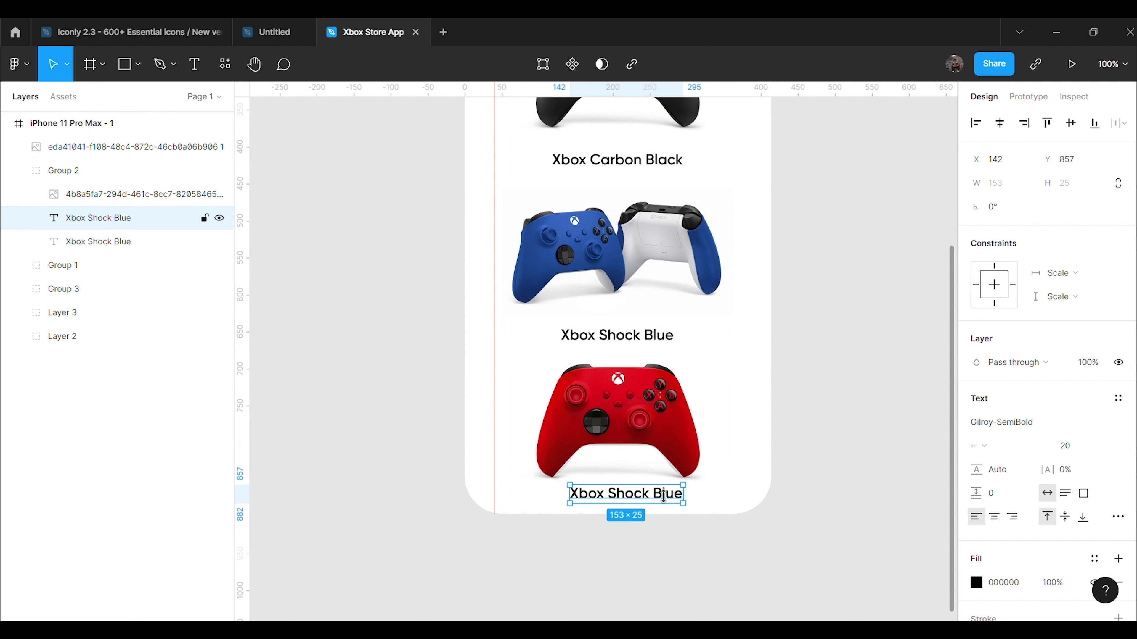
Step: Change the label below the red controller to "Xbox Electric Volt" and center it at X 127, Y 857
double_click(654, 502)
click(652, 499)
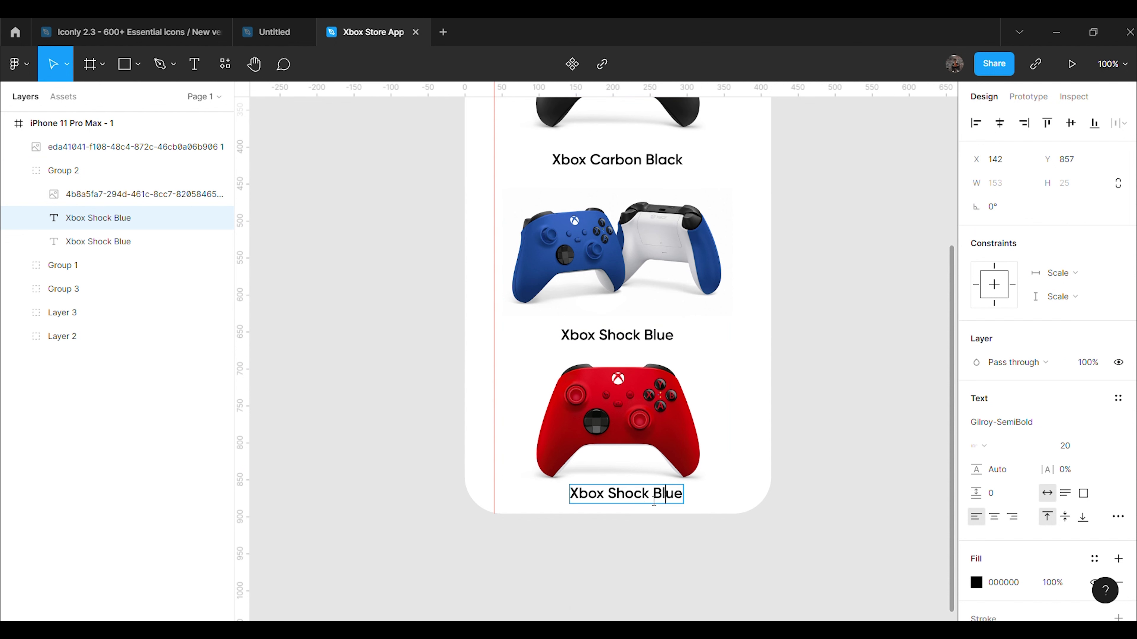
key(BackSpace)
key(BackSpace)
key(BackSpace)
key(BackSpace)
key(BackSpace)
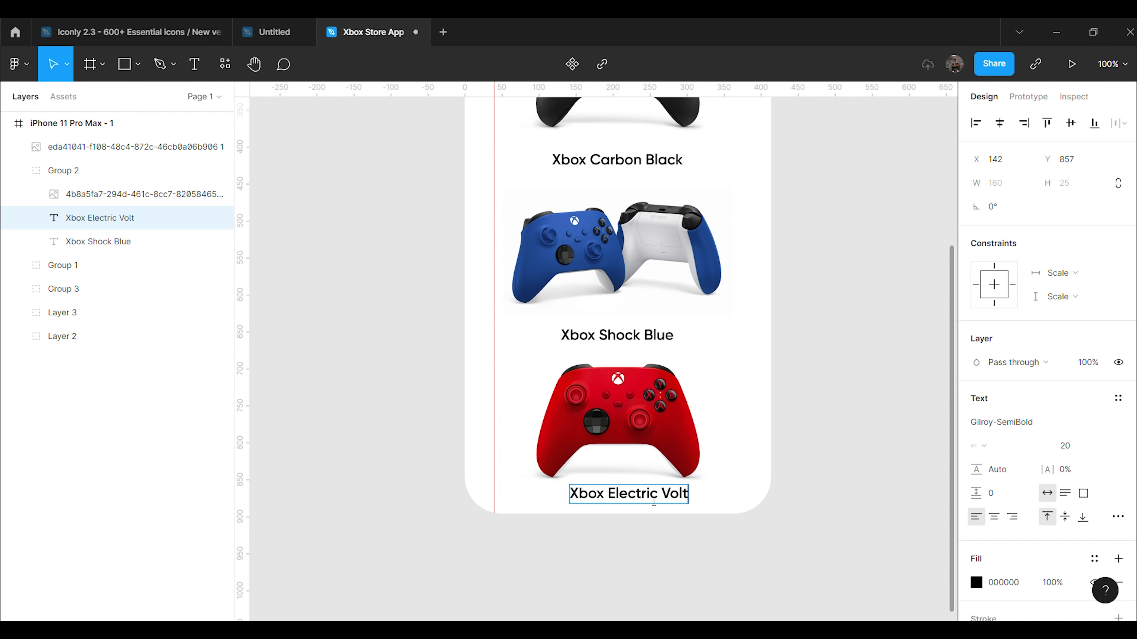
key(Escape)
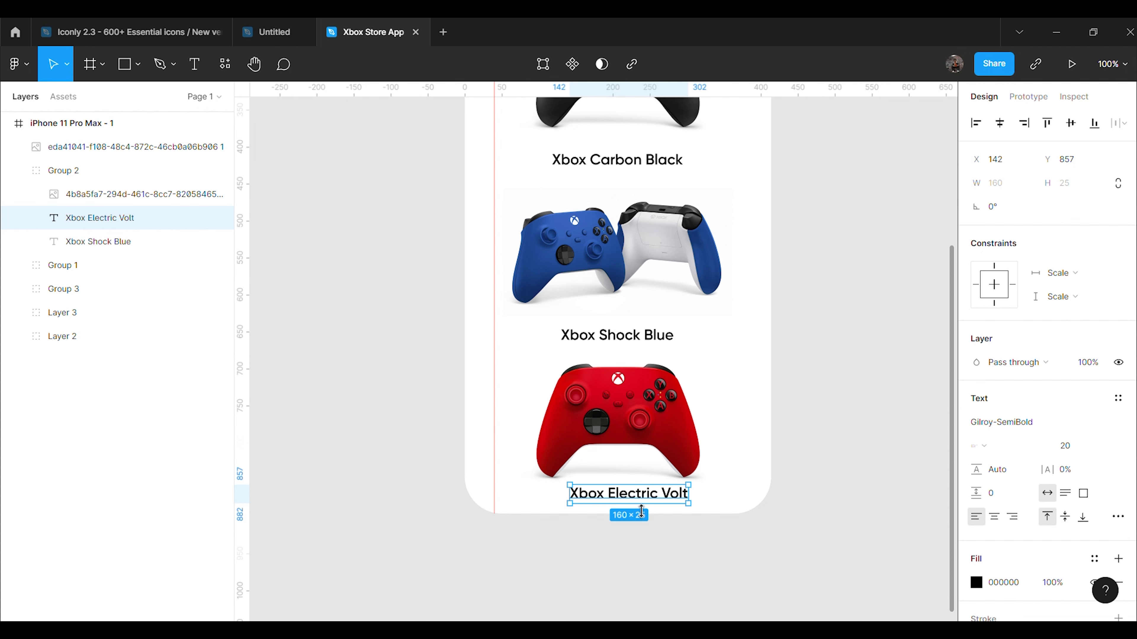
drag(640, 498, 628, 500)
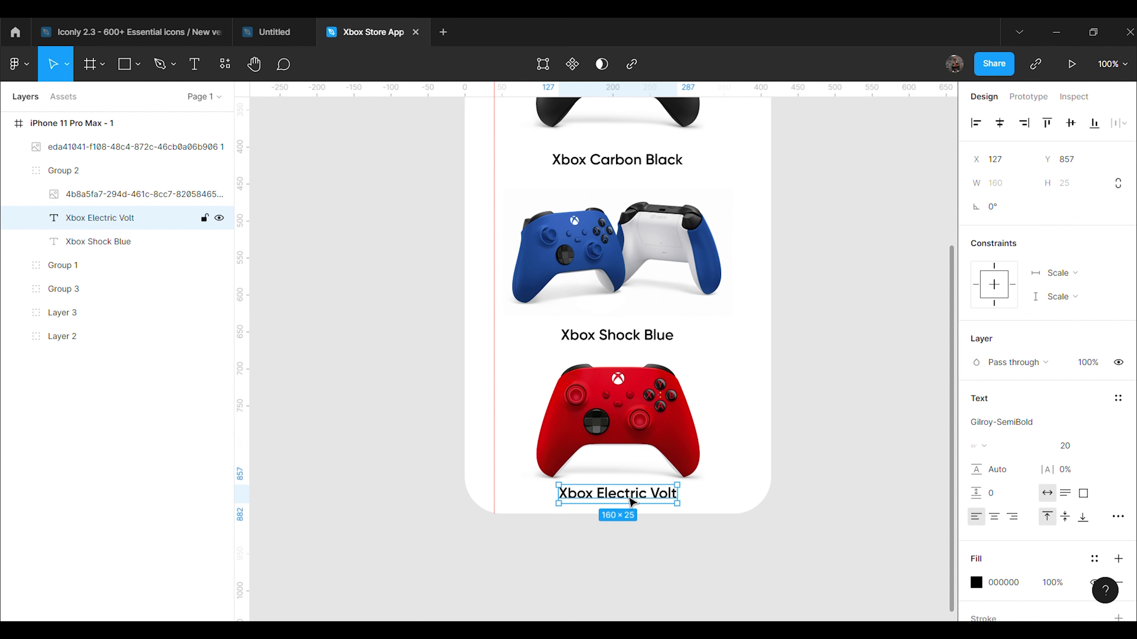
click(743, 481)
Step: Adjust the red controller image's height so it sits between the Xbox Shock Blue and Xbox Electric Volt labels
click(661, 415)
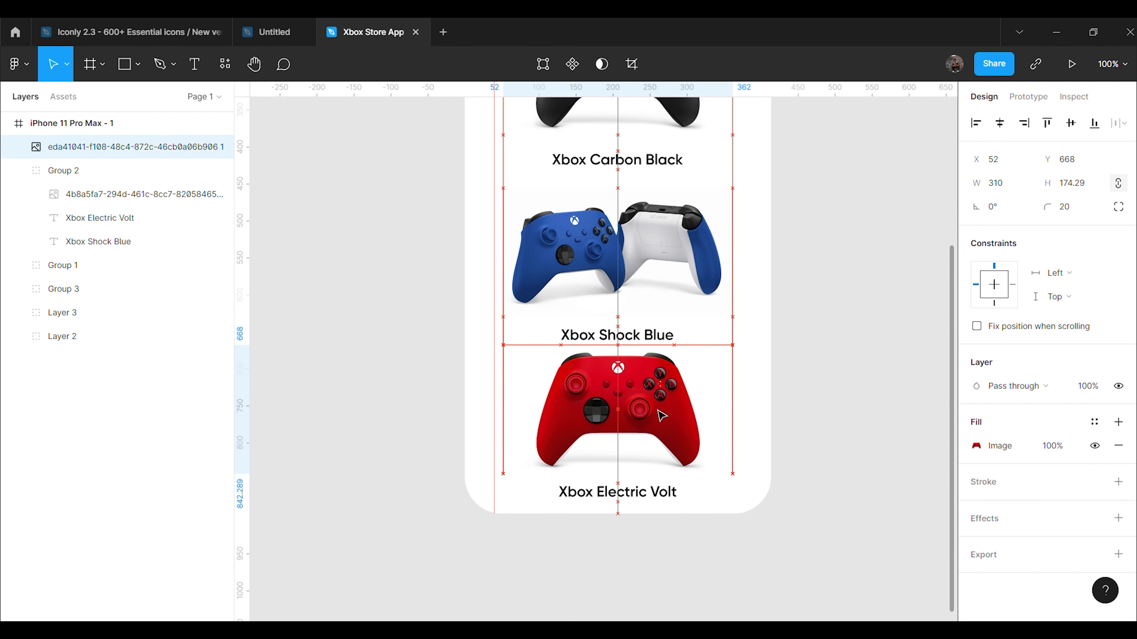
drag(661, 416, 662, 419)
click(855, 426)
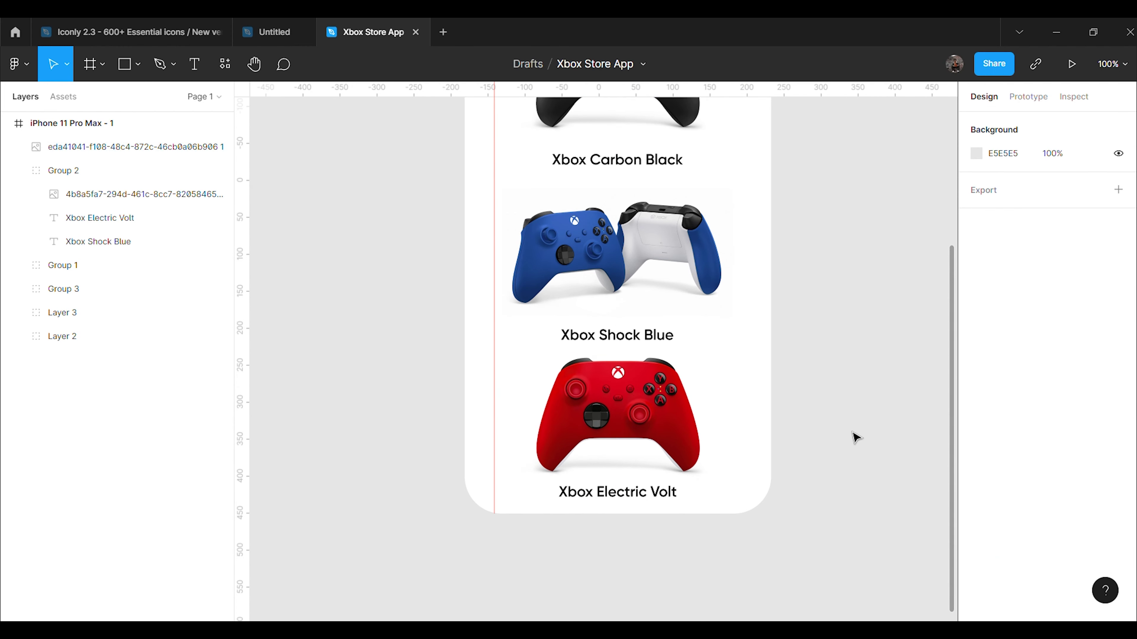
Step: Shift the black controller group up to Y 200 and the blue controller group up to Y 444
scroll(761, 381, up, 2)
scroll(670, 339, up, 5)
click(655, 330)
drag(654, 331, 654, 323)
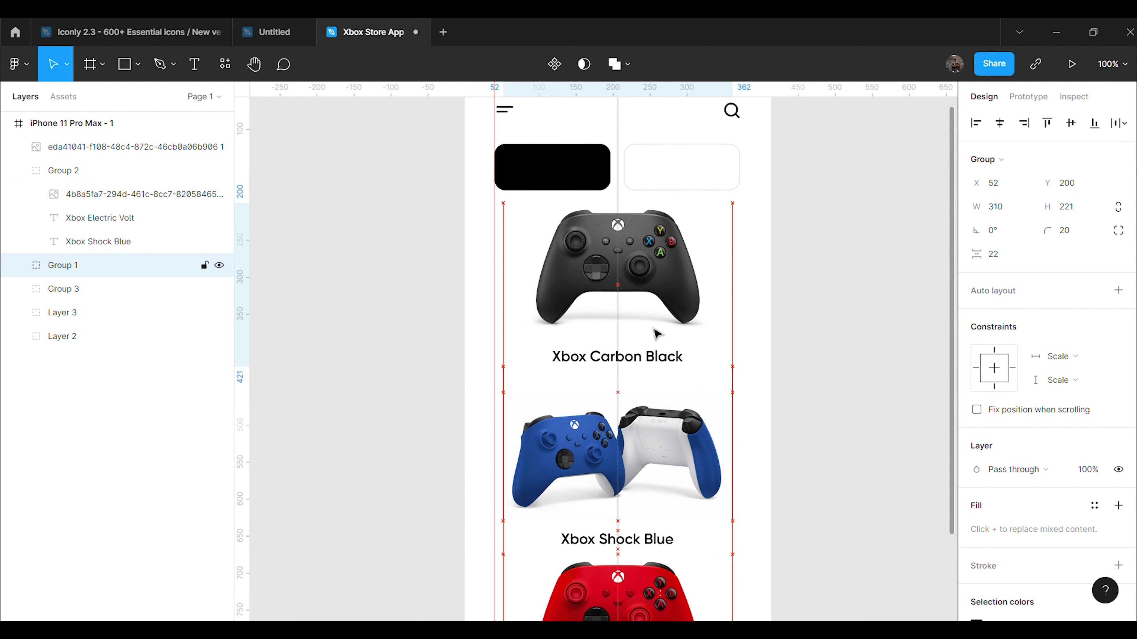
click(643, 457)
drag(643, 457, 643, 447)
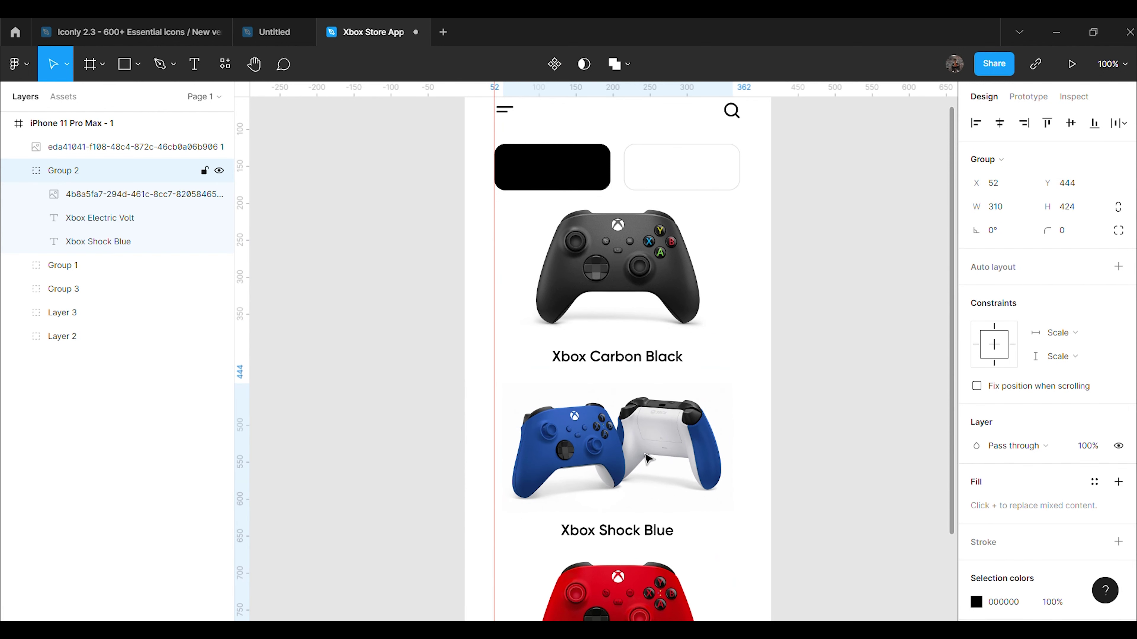
Step: Move the blue controller group slightly further up, closer to the Xbox Carbon Black label
scroll(757, 453, down, 5)
scroll(756, 450, up, 2)
drag(631, 386, 629, 381)
click(855, 465)
scroll(855, 465, down, 2)
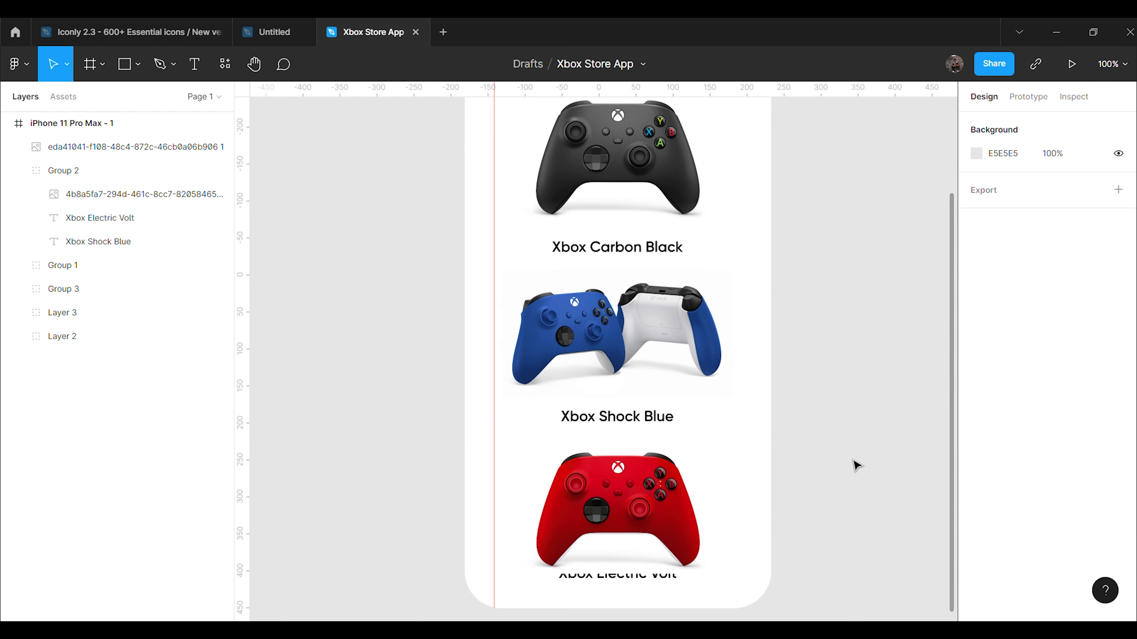
Step: Bring the Xbox Electric Volt label out of Group 2 to the front, above the red controller image in the layer order
click(557, 486)
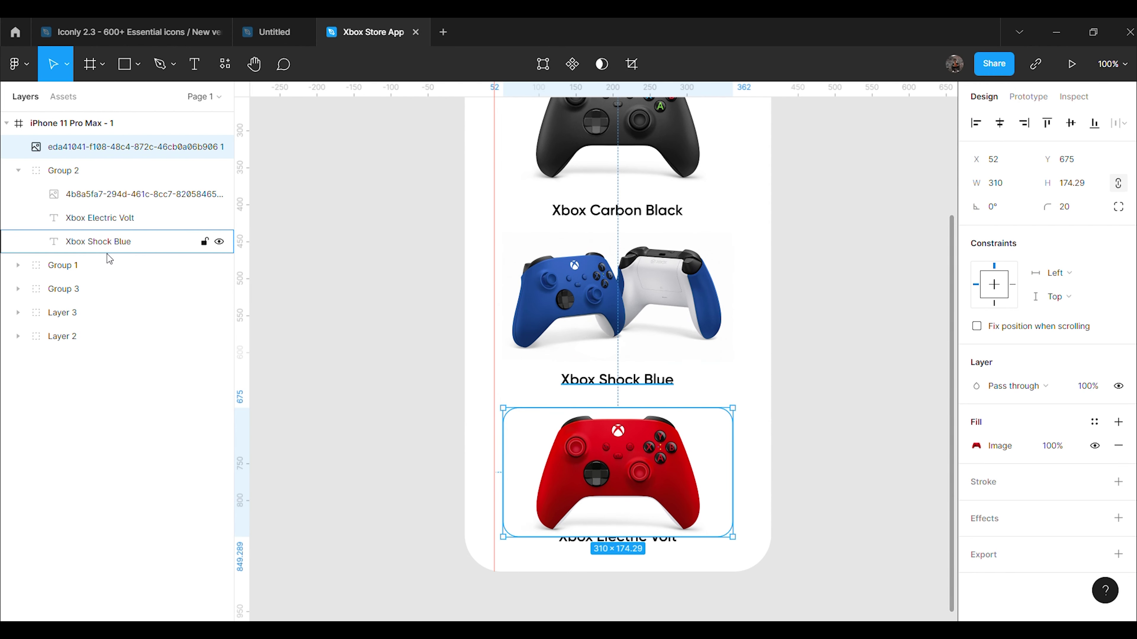
click(115, 222)
drag(115, 223, 107, 145)
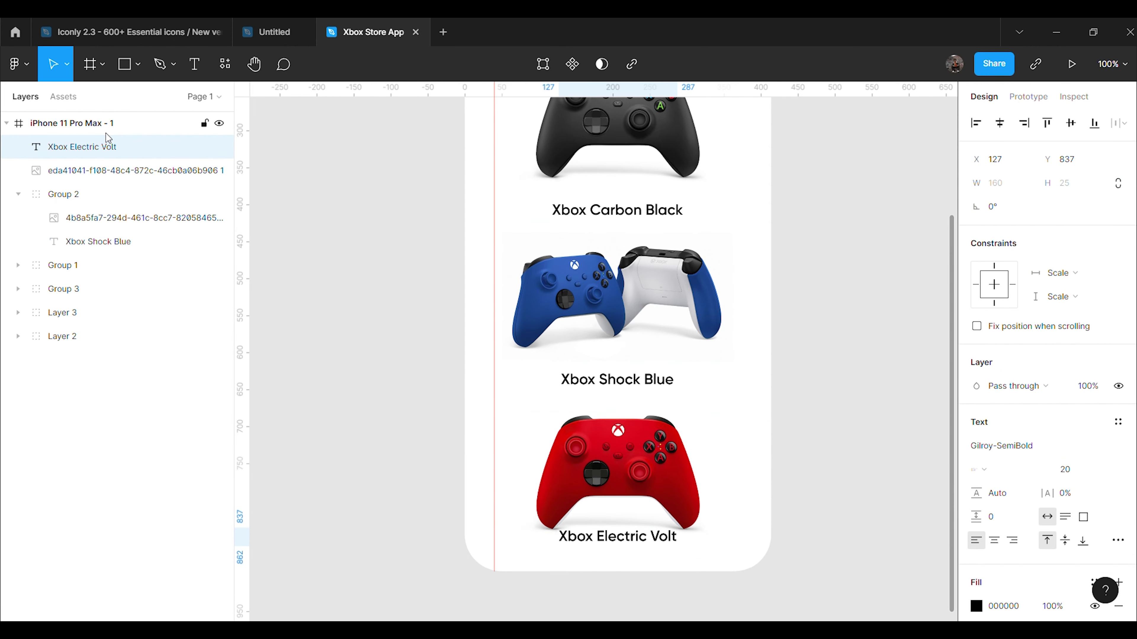
click(794, 505)
Step: Group the header's menu and search icons and shift the group slightly up
scroll(842, 492, up, 7)
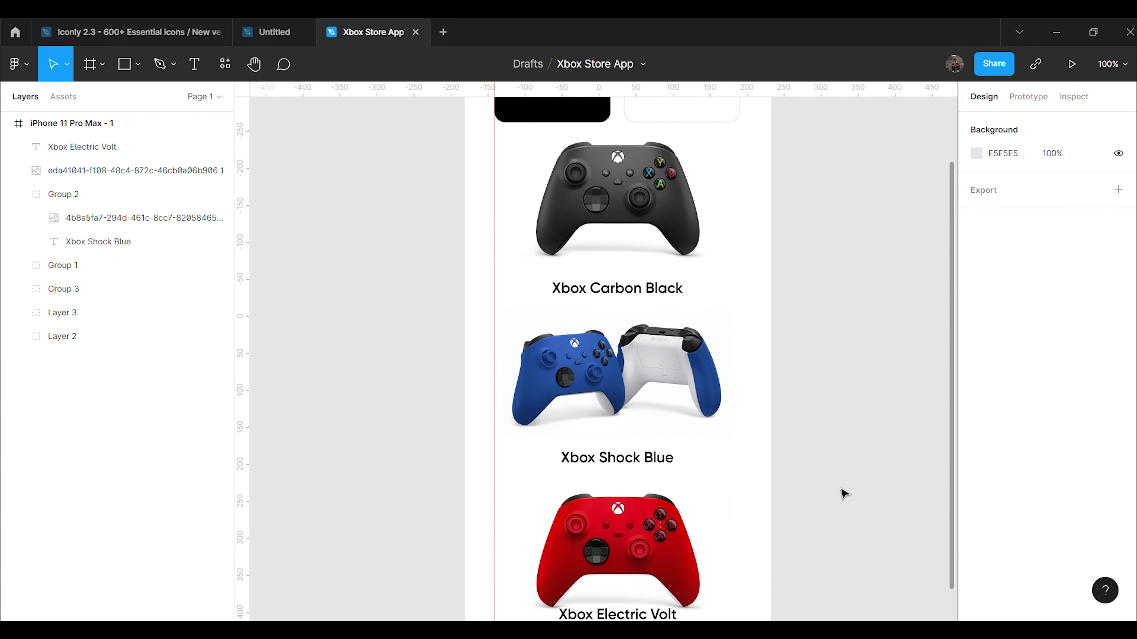
scroll(821, 395, up, 3)
click(505, 242)
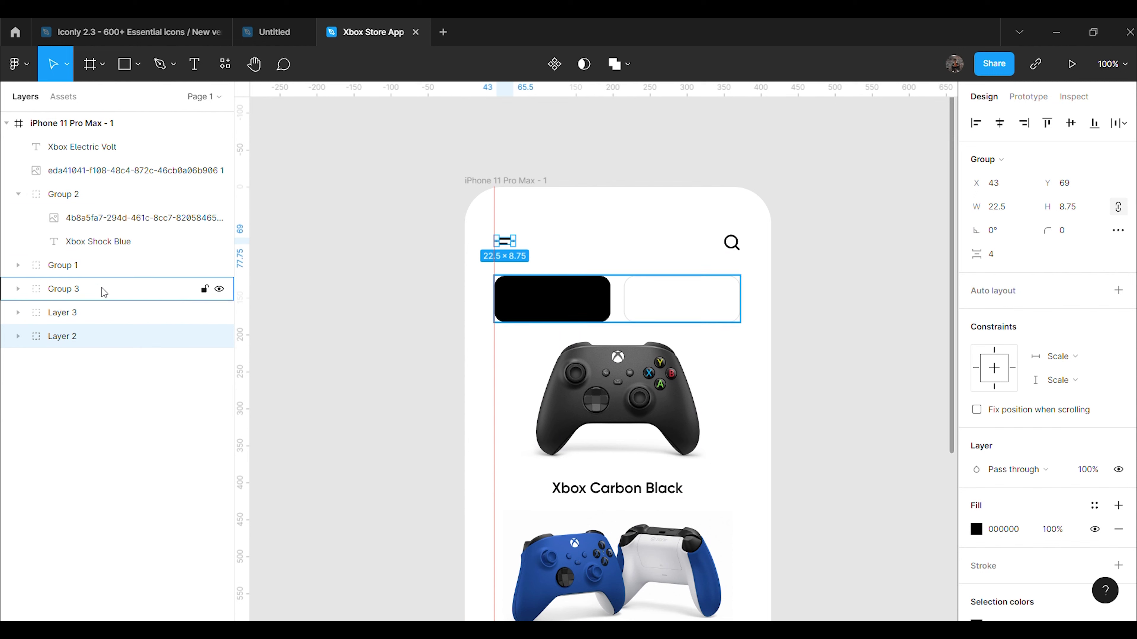
shift+click(99, 314)
key(ctrl+g)
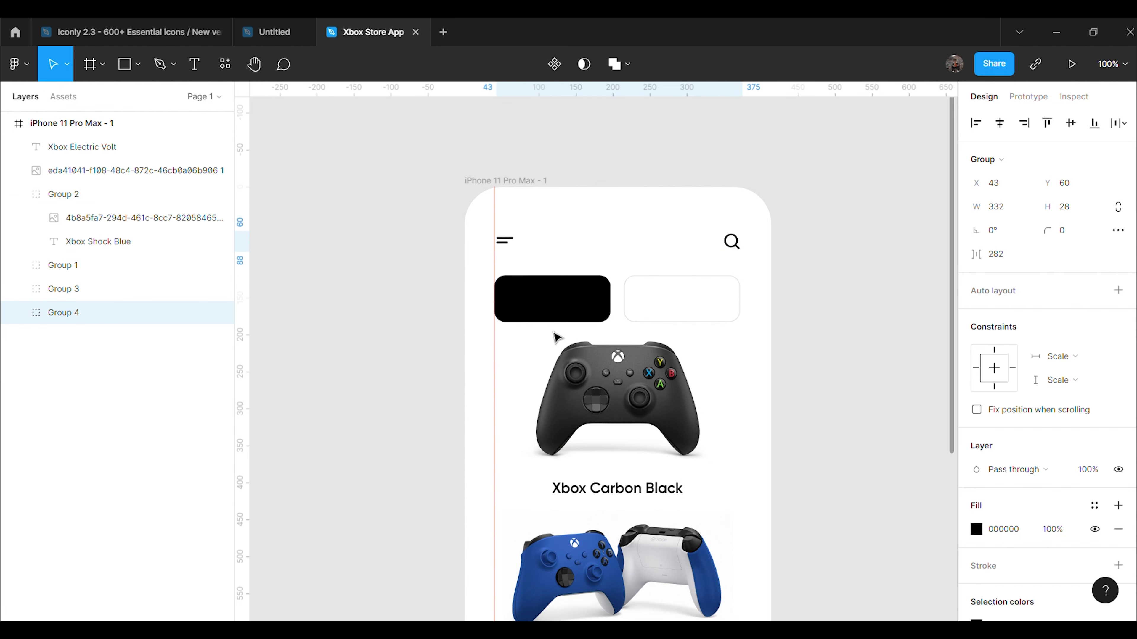
key(shift+Up)
click(823, 351)
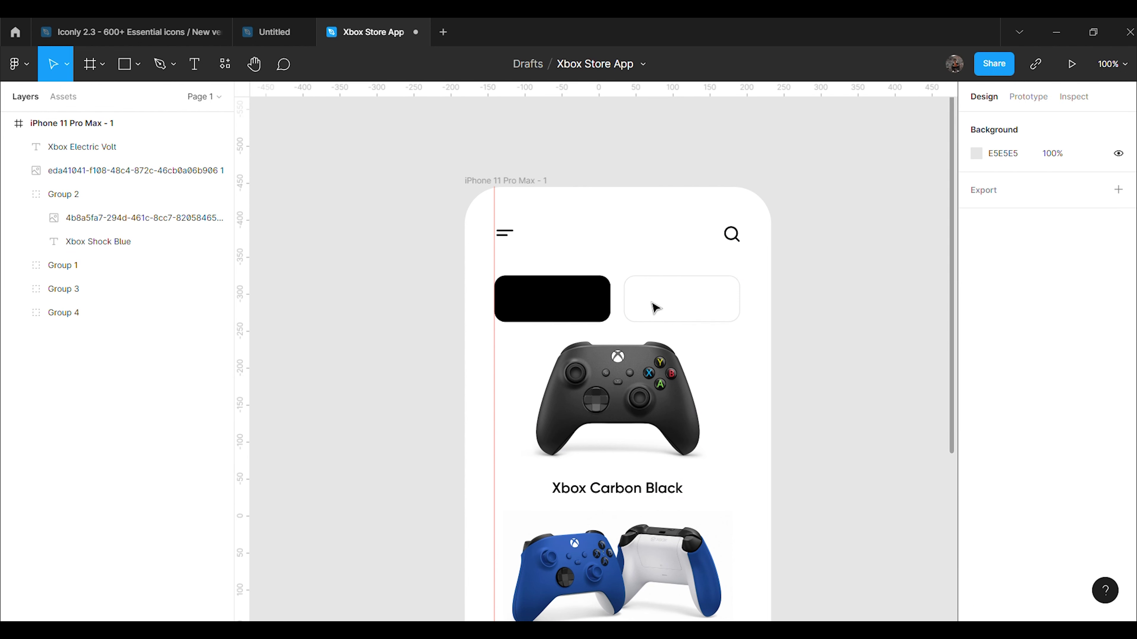
Step: Move the group of two rounded buttons up to Y 110, closer to the header icons
click(669, 331)
key(shift+Up)
key(Up)
key(Up)
key(Up)
key(Up)
key(Up)
key(Down)
key(Down)
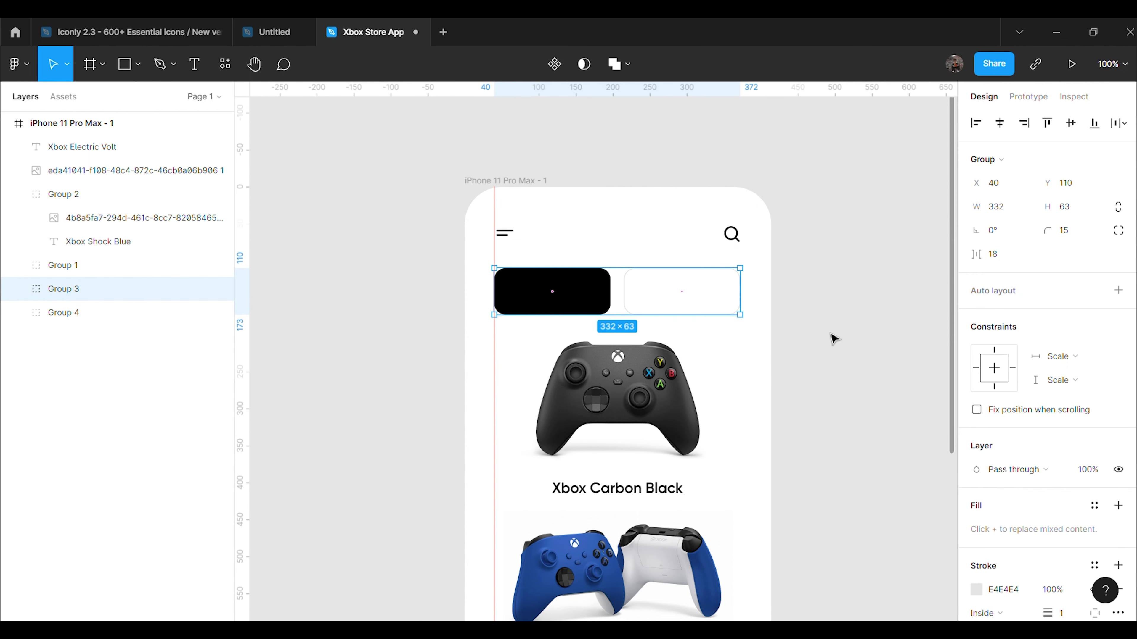
click(833, 338)
Step: Move the Xbox Electric Volt label down so it sits clear below the red controller
scroll(685, 391, down, 8)
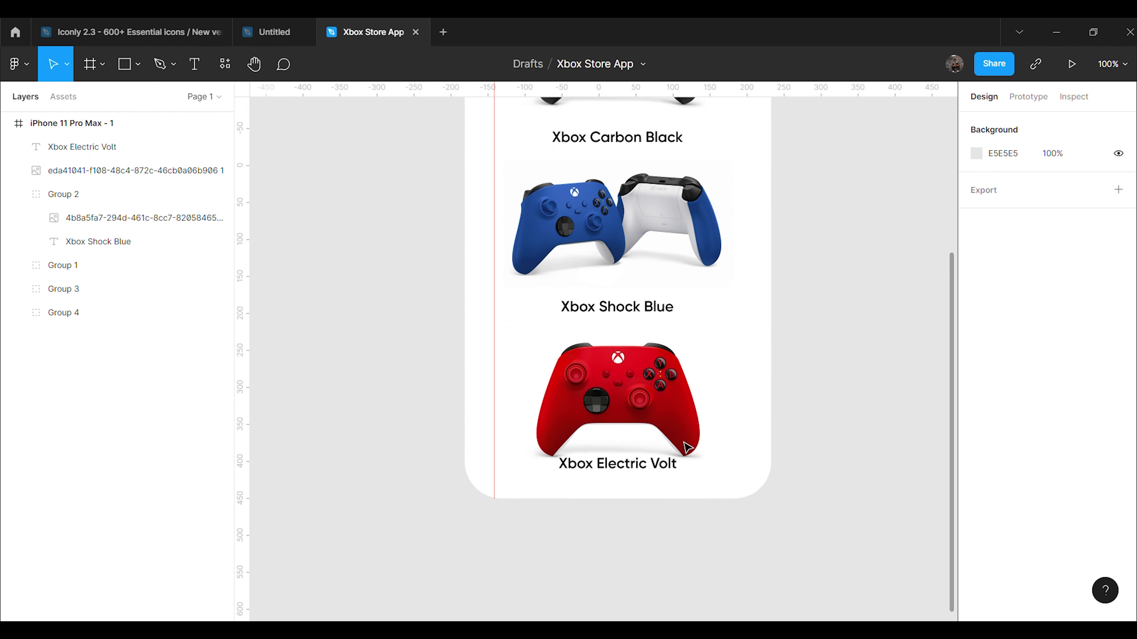
click(656, 471)
key(shift+Down)
key(Down)
key(Down)
key(Down)
key(Down)
click(845, 428)
Step: Nudge the blue controller and its Xbox Shock Blue label slightly down to even out the list spacing
scroll(847, 429, up, 1)
scroll(847, 430, up, 2)
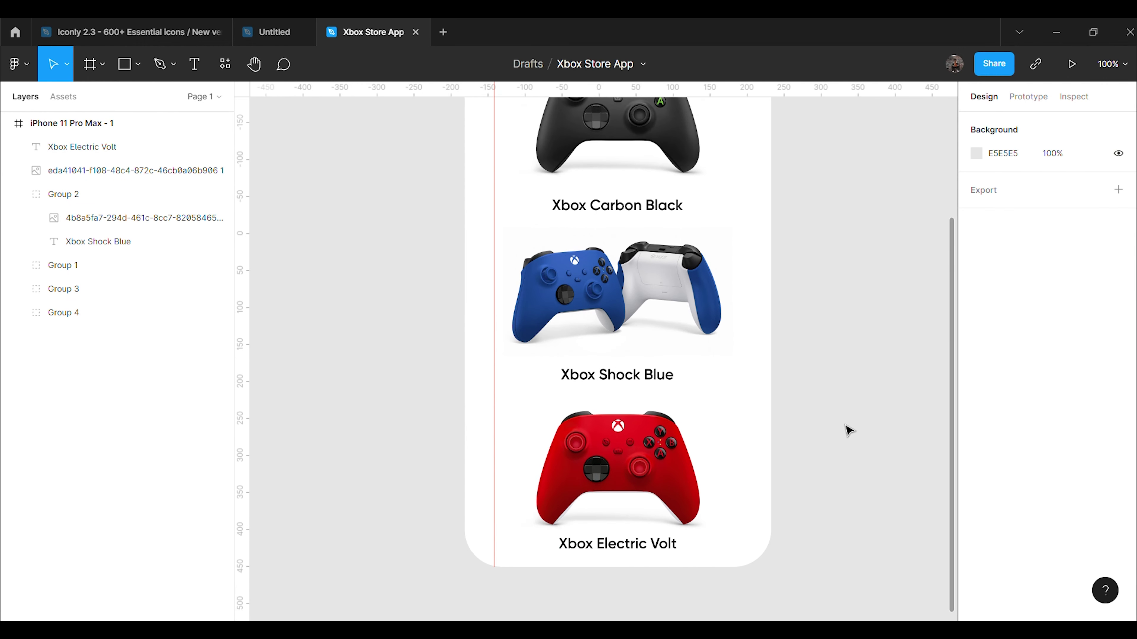
click(655, 338)
key(shift+Down)
drag(632, 311, 631, 306)
click(860, 325)
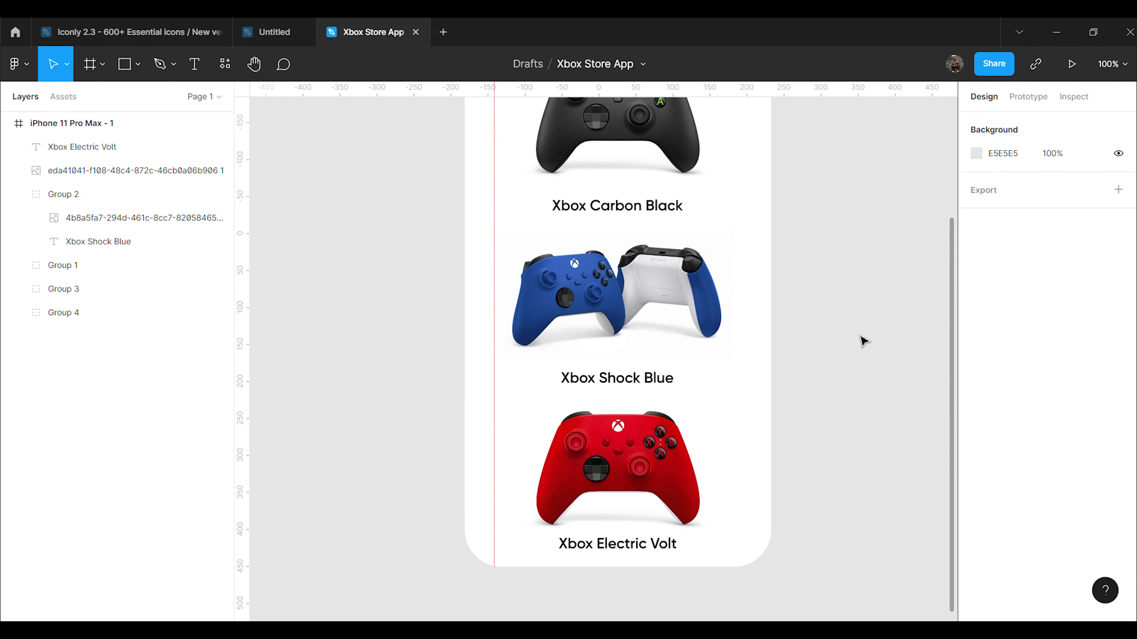
Step: Add a "Latest" text beside the phone frame and set its fill to FFFFFF
scroll(860, 349, up, 10)
key(t)
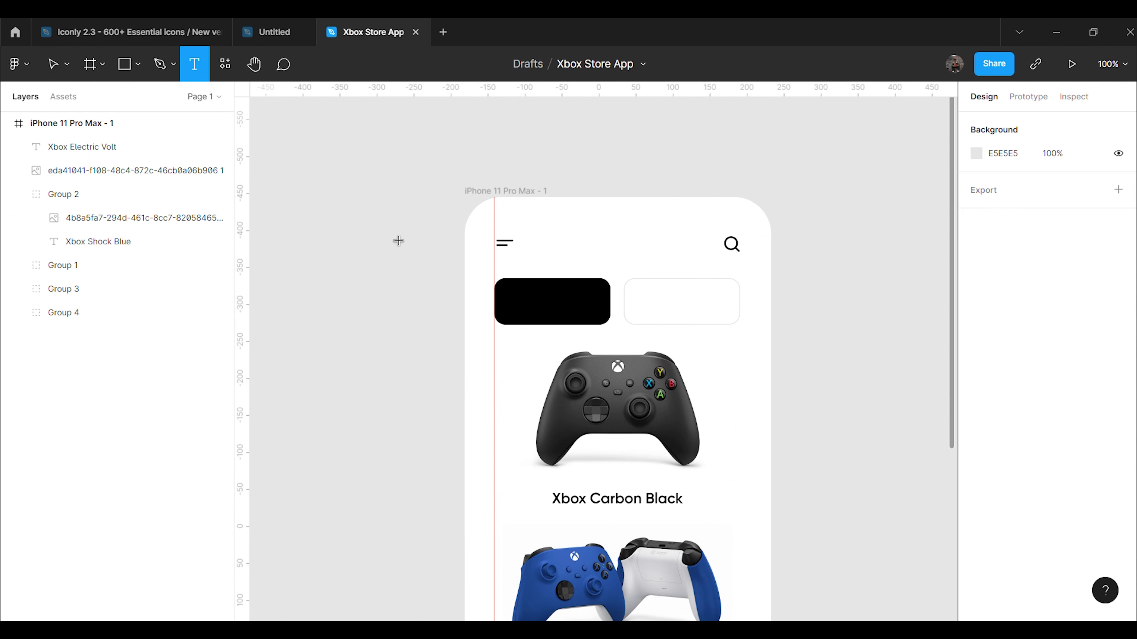
click(389, 237)
text(Latest)
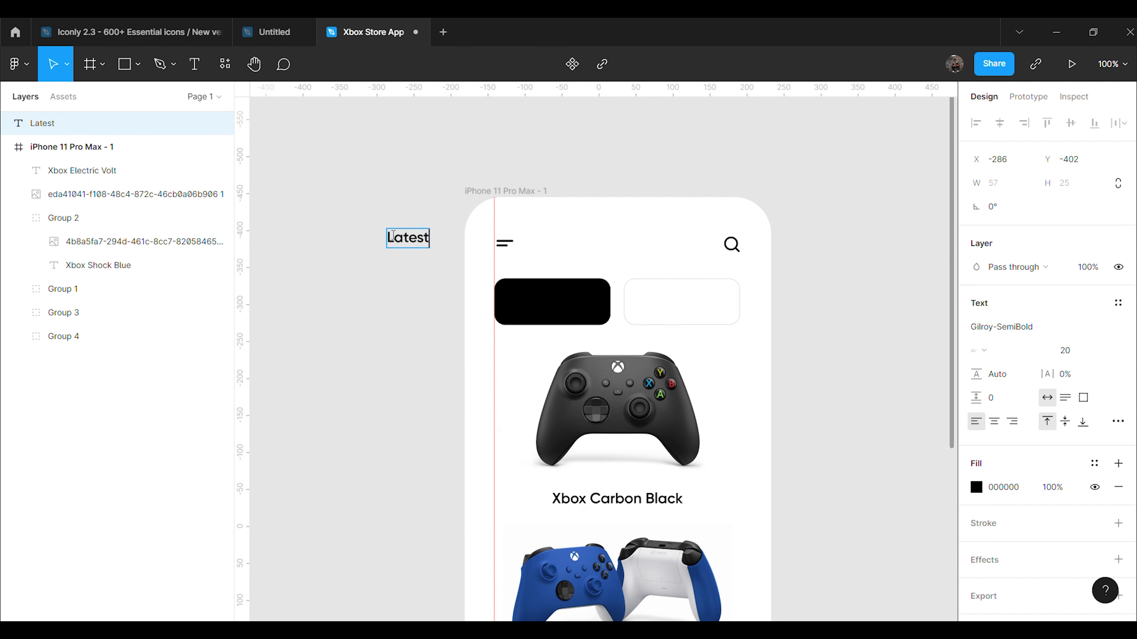
key(Escape)
click(976, 487)
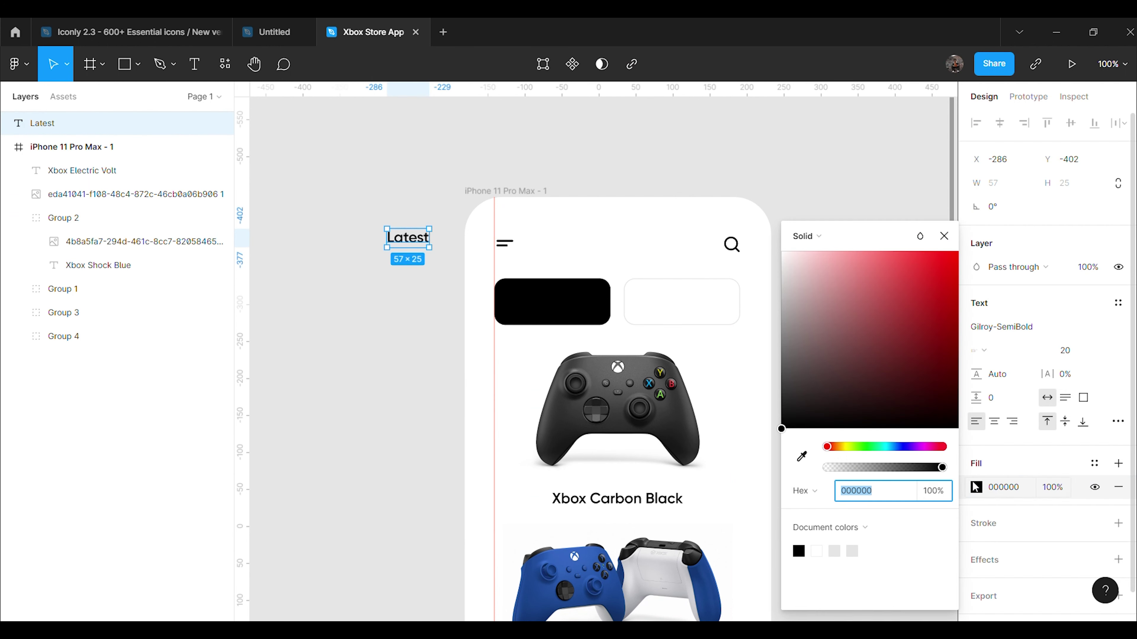
text(FFFFFF)
click(802, 149)
Step: Center the "Latest" text on the black button at X 90, Y 129
click(410, 245)
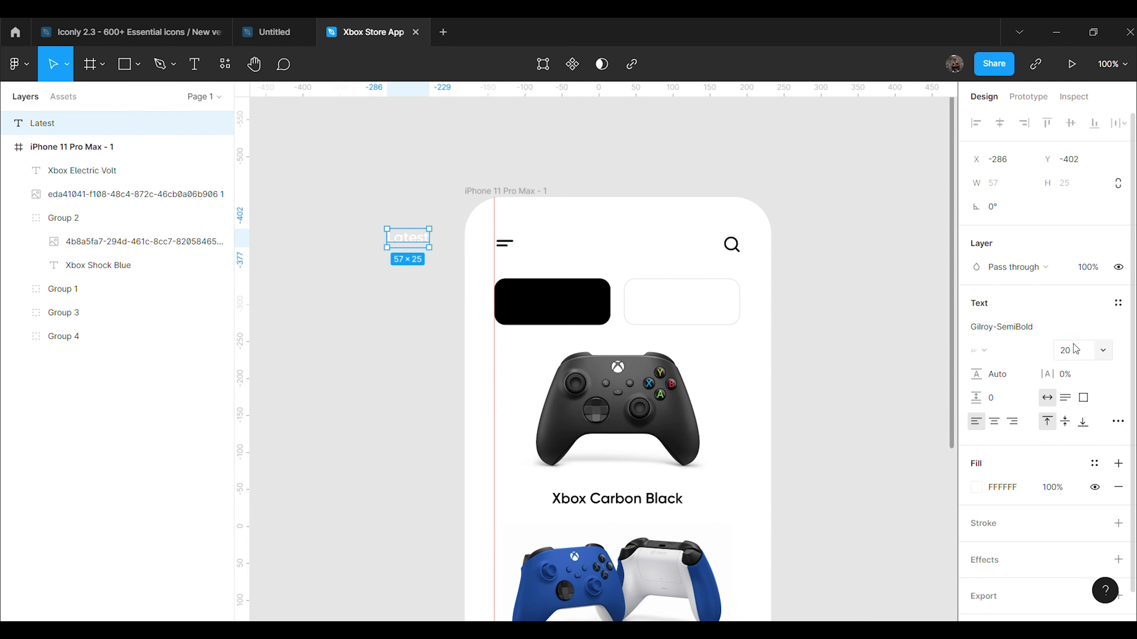
drag(414, 246, 555, 305)
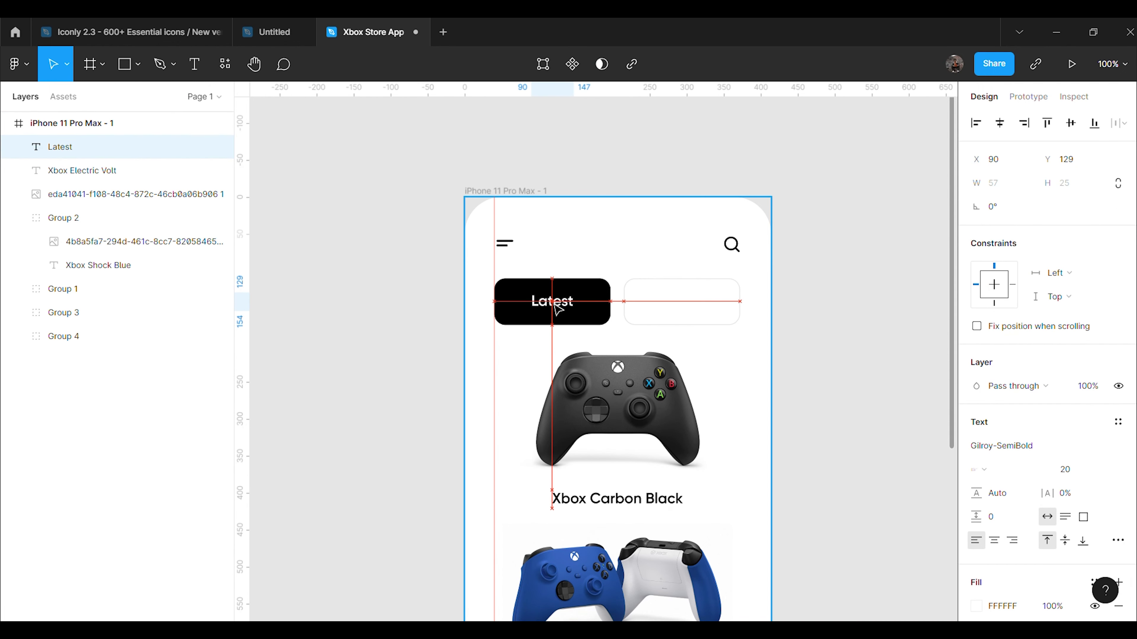
click(857, 406)
Step: Duplicate the "Latest" label onto the white button and set the copy's fill to 000000
click(550, 306)
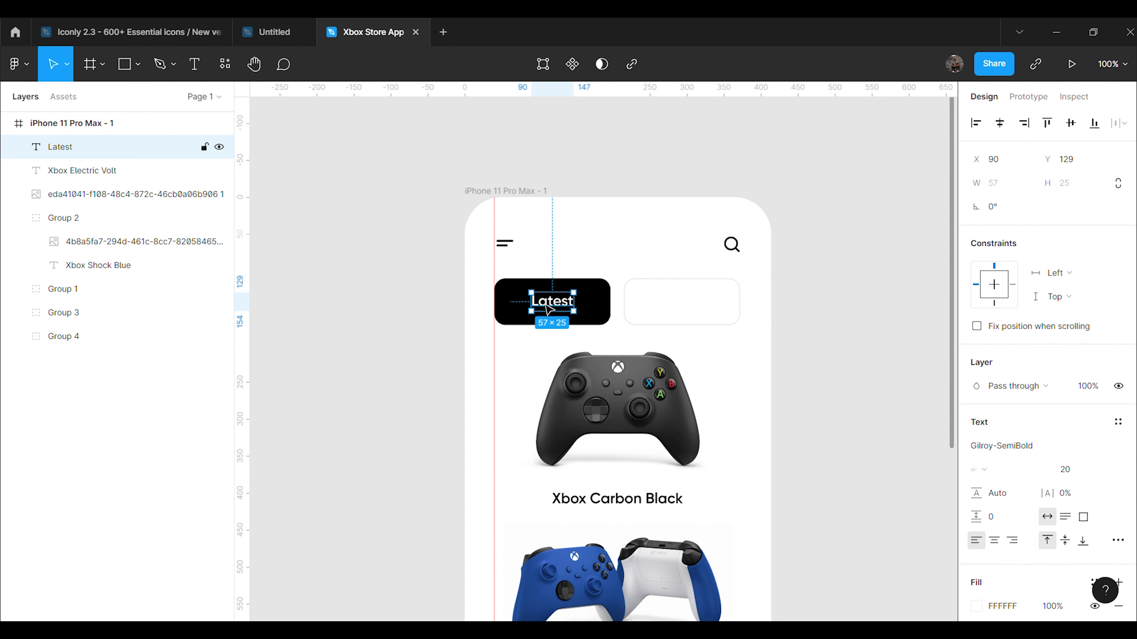
key(ctrl+d)
drag(550, 309, 670, 314)
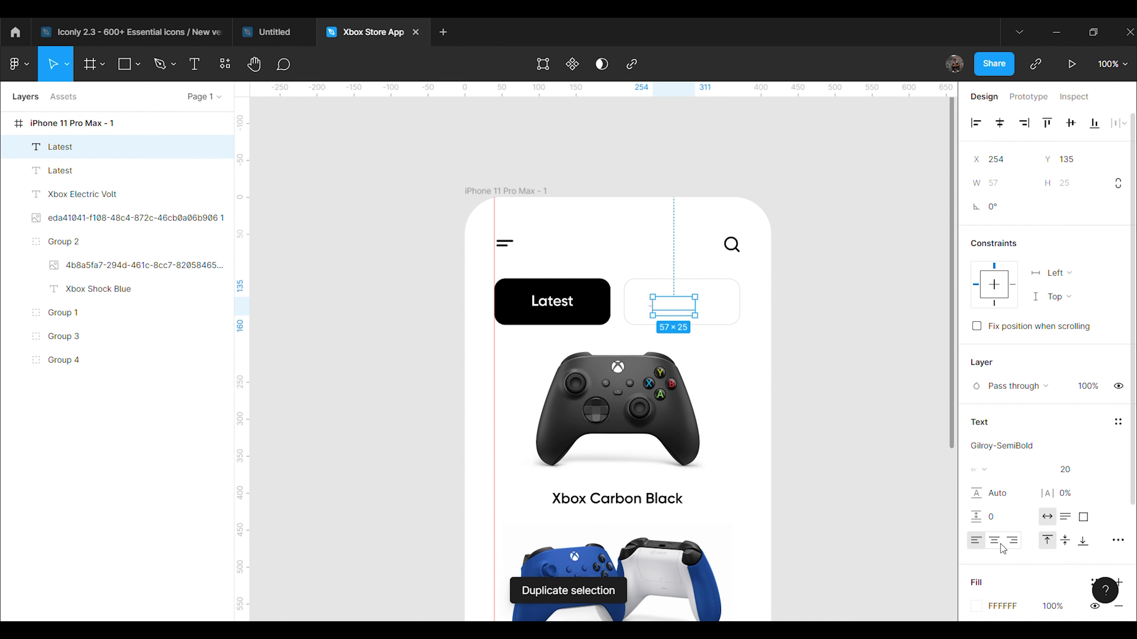
scroll(987, 501, down, 3)
click(976, 458)
text(000000)
key(Return)
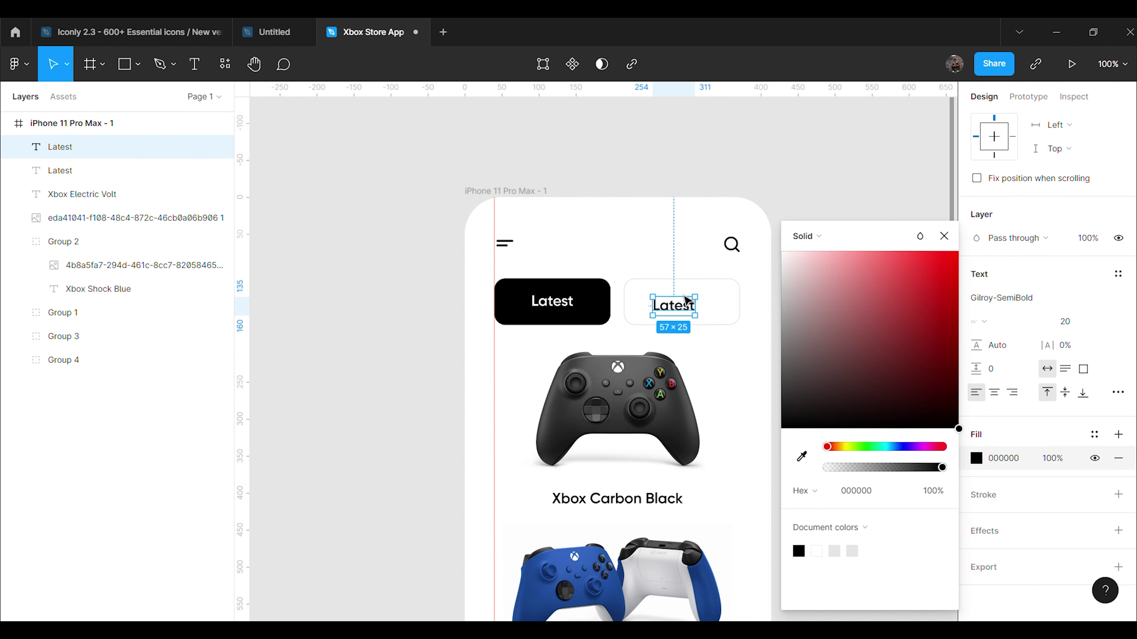
Step: Change the copied label to "All" and center it on the white button at X 282, Y 129
double_click(688, 317)
text(All)
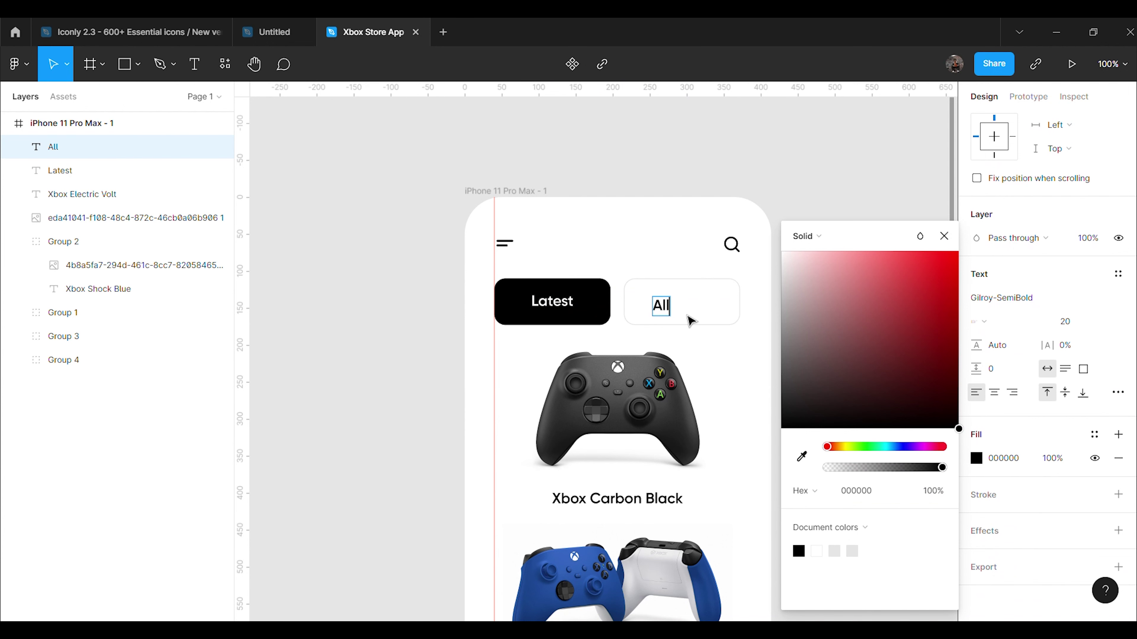
key(Escape)
click(818, 196)
drag(678, 303, 690, 312)
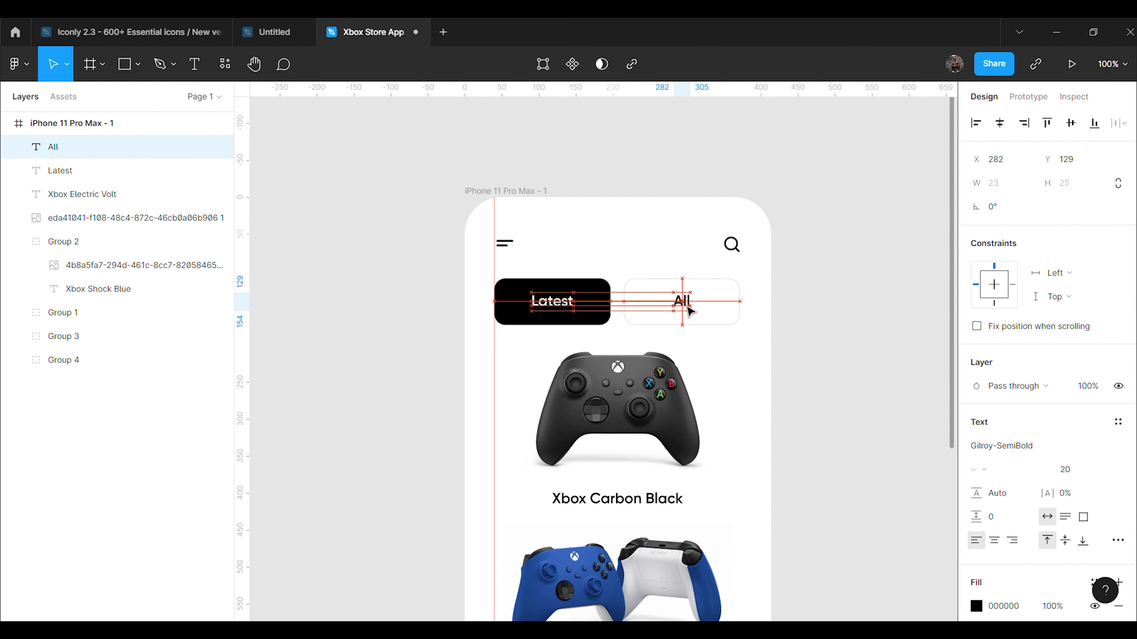
click(827, 317)
Step: Collapse the layer list of the iPhone 11 Pro Max - 1 frame
scroll(868, 349, down, 1)
key(ctrl+minus)
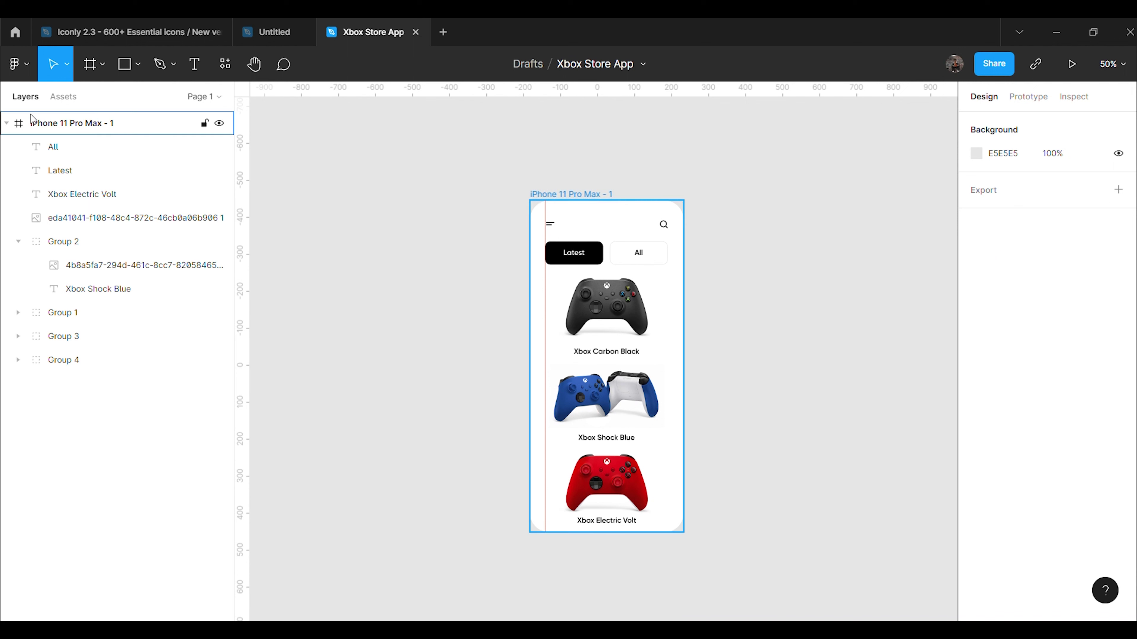
click(8, 125)
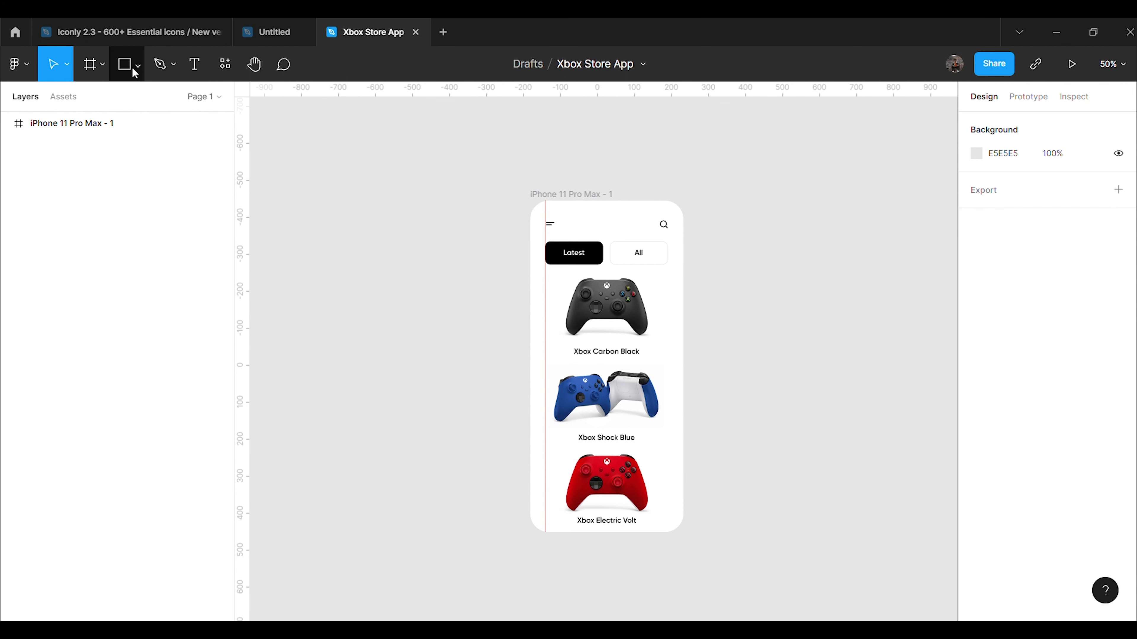
Step: Add a second iPhone 11 Pro Max frame beside the first at X 337, Y -445 with a corner radius of 50
click(103, 65)
click(67, 101)
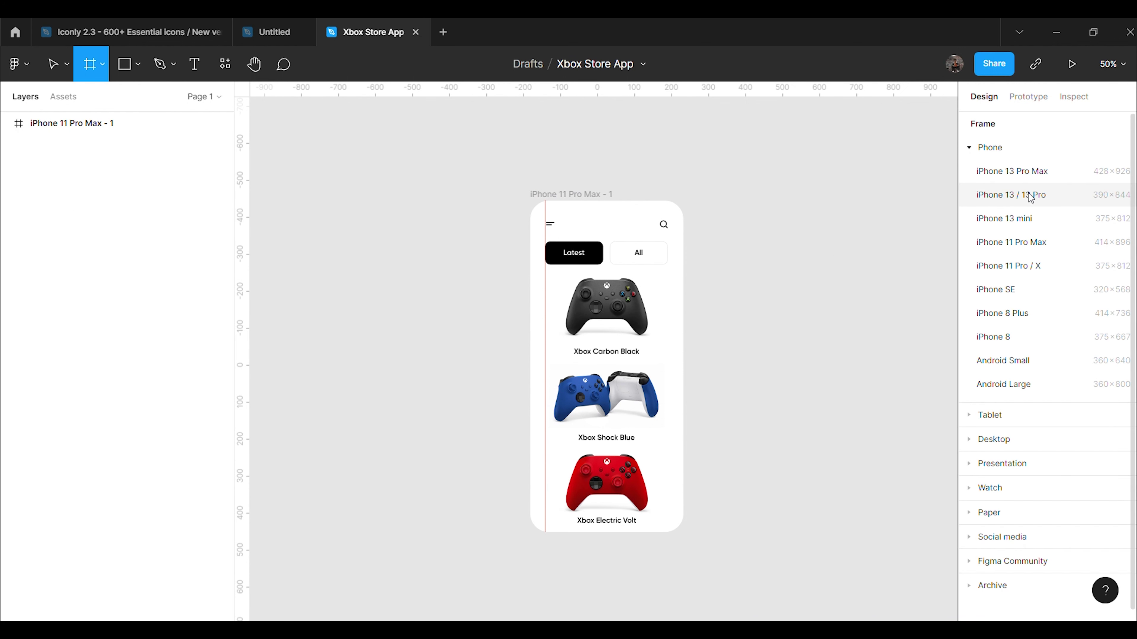
click(1034, 242)
drag(795, 330, 819, 346)
click(1086, 232)
text(50)
key(Return)
Step: Add a layout grid of 7 columns to the second phone frame
click(1118, 326)
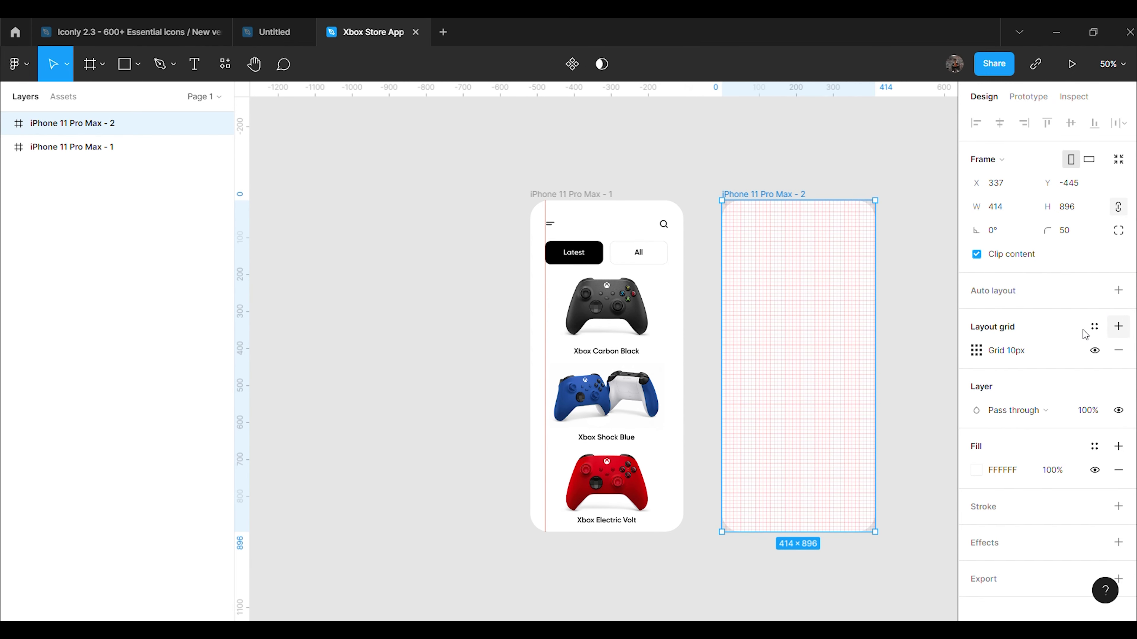
click(976, 350)
click(830, 360)
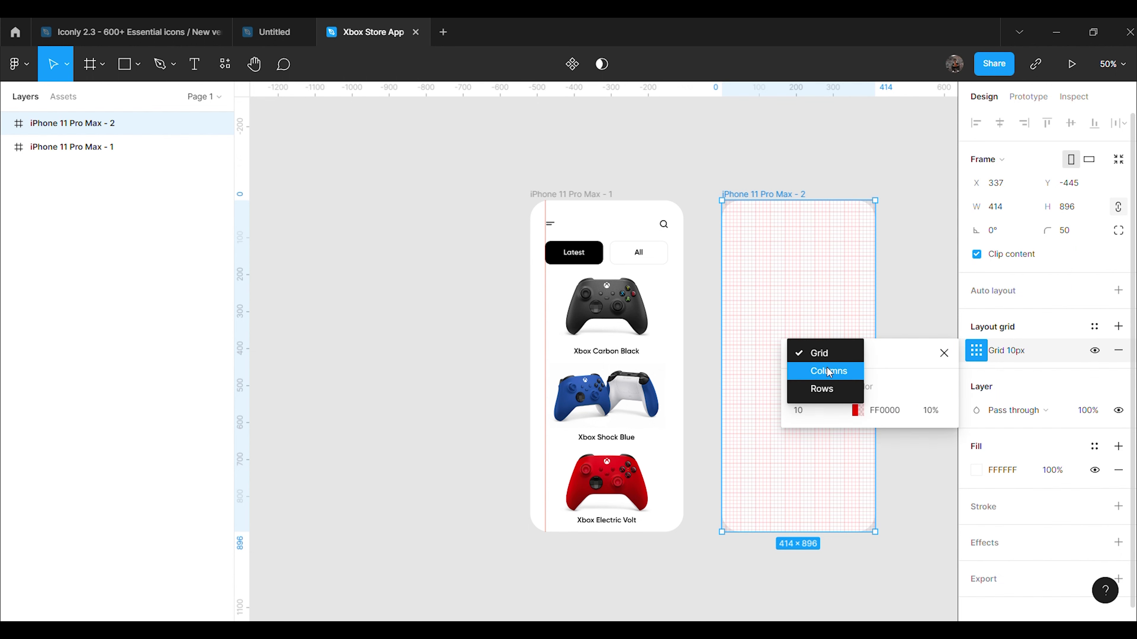
click(828, 370)
text(7)
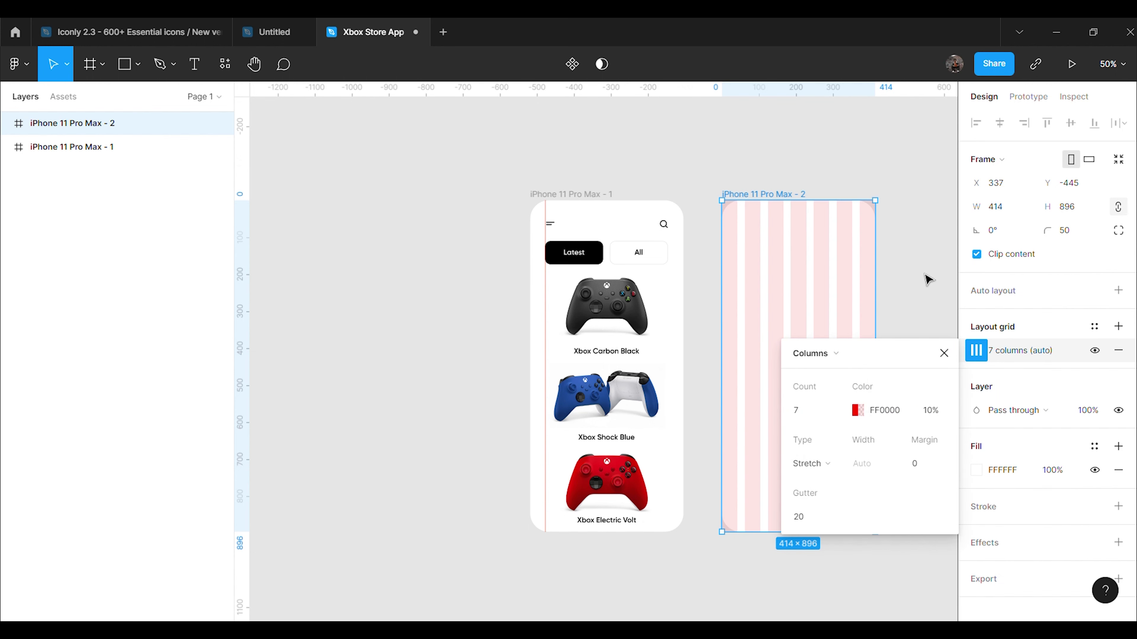
click(926, 279)
Step: Paste the Xbox logo into the second frame and place it in the header, aligned with the first column's inner edge
scroll(929, 377, right, 3)
key(shift+0)
scroll(914, 314, up, 5)
scroll(906, 262, right, 2)
scroll(820, 348, right, 3)
scroll(822, 398, down, 2)
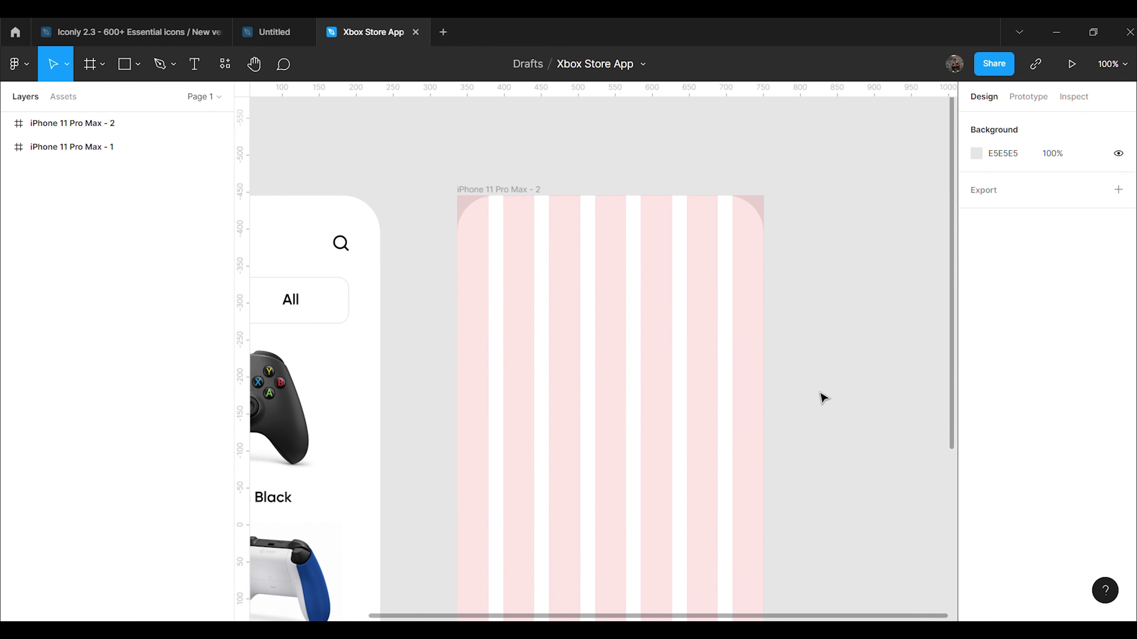
key(ctrl+v)
drag(513, 272, 514, 258)
Step: Paste the three-dot vector icon and place it at the header's far end, level with the Xbox logo
click(659, 251)
key(ctrl+v)
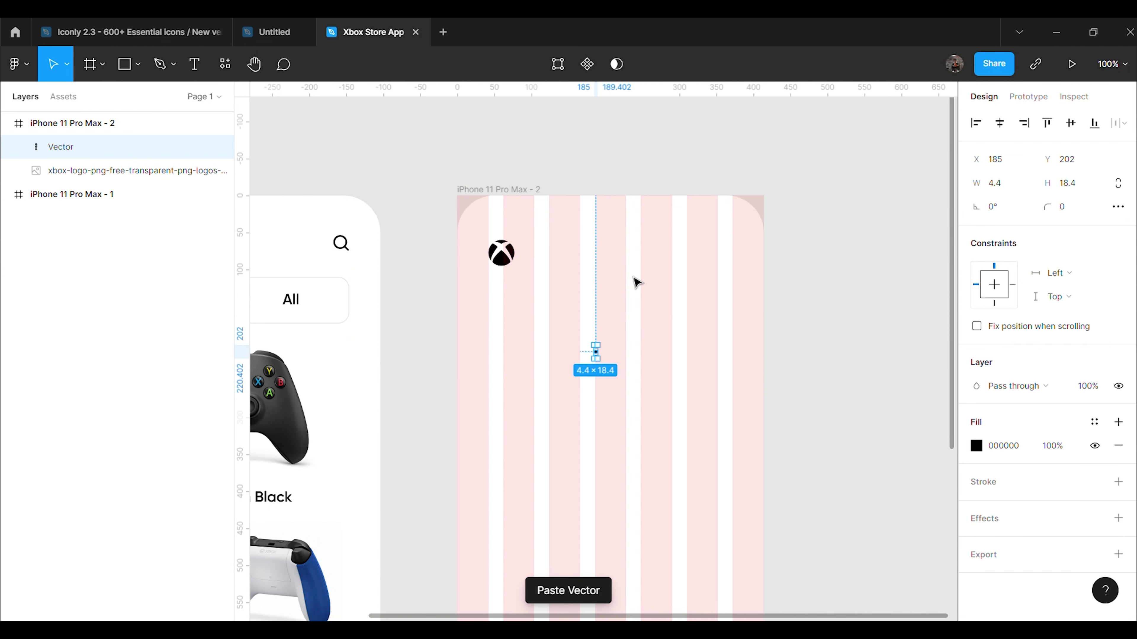
drag(601, 358, 739, 263)
click(810, 286)
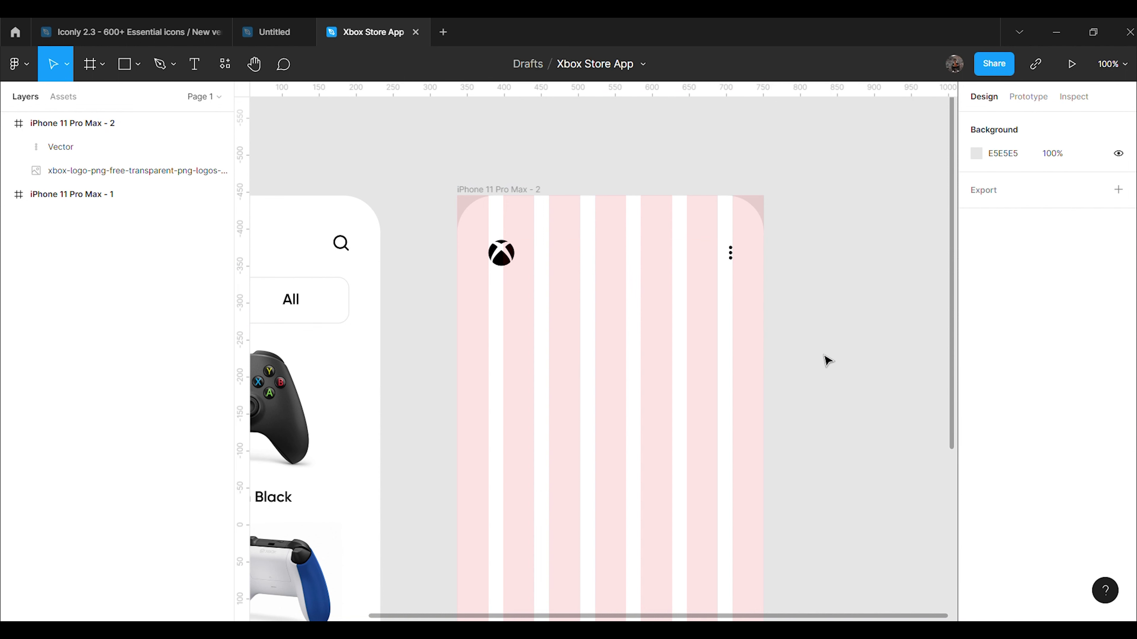
Step: Add an "Xbox Electric Volt" text to the second phone frame
scroll(825, 360, down, 2)
click(195, 64)
click(586, 371)
text(Xbox Electric Volt)
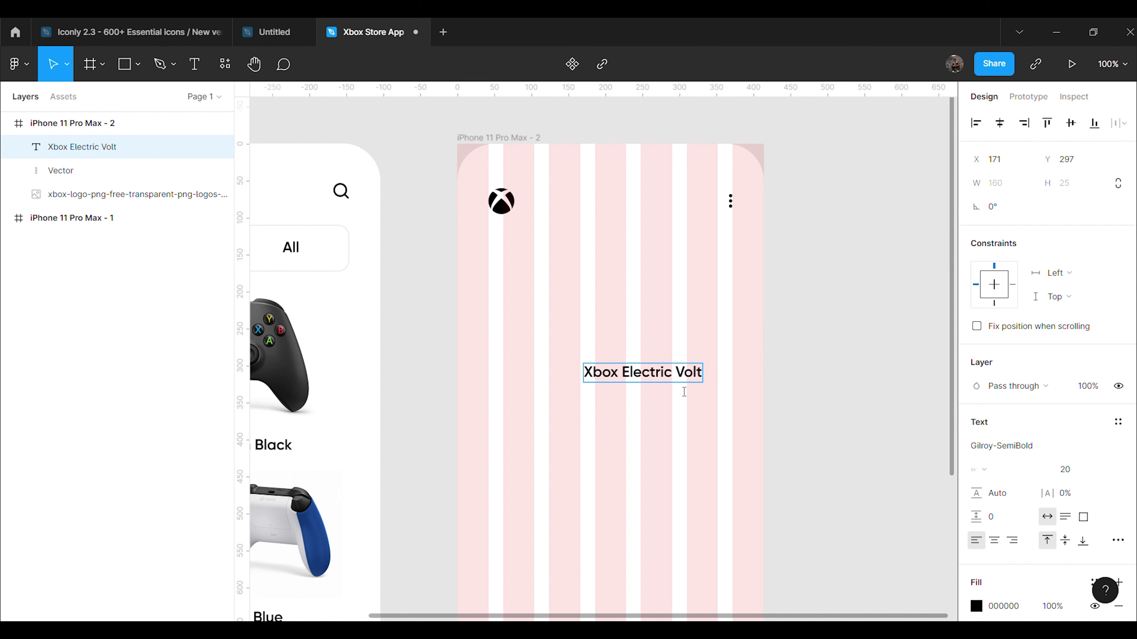
key(Escape)
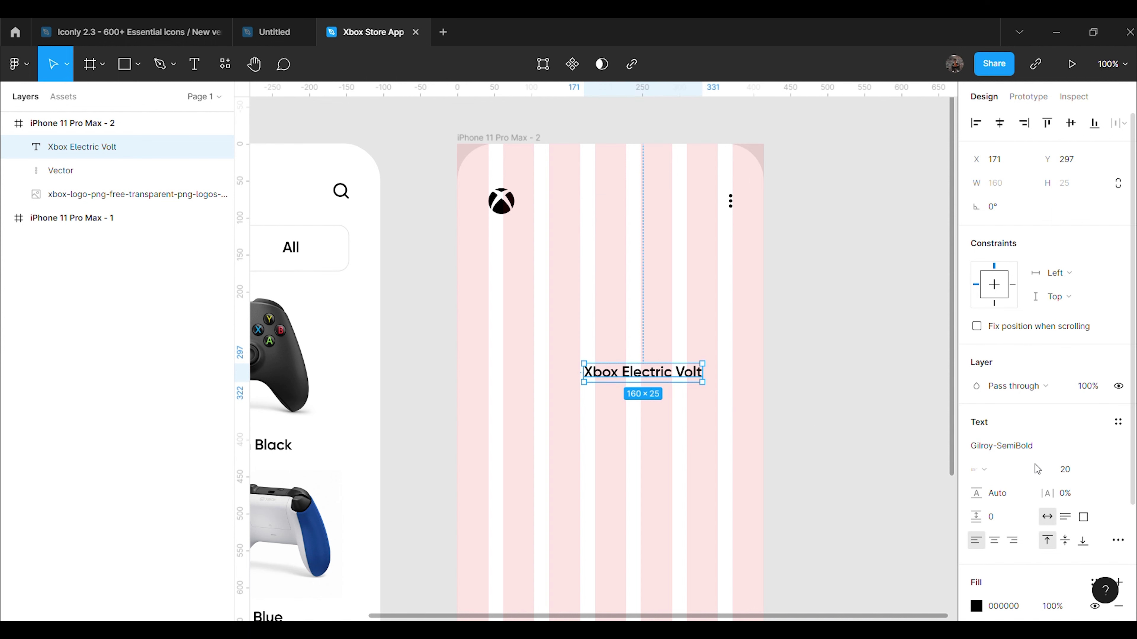
Step: Set the "Xbox Electric Volt" title's font size to 25 and place it below the Xbox logo at X 42, Y 138
click(1069, 469)
text(25)
key(Return)
click(779, 414)
drag(644, 366, 583, 273)
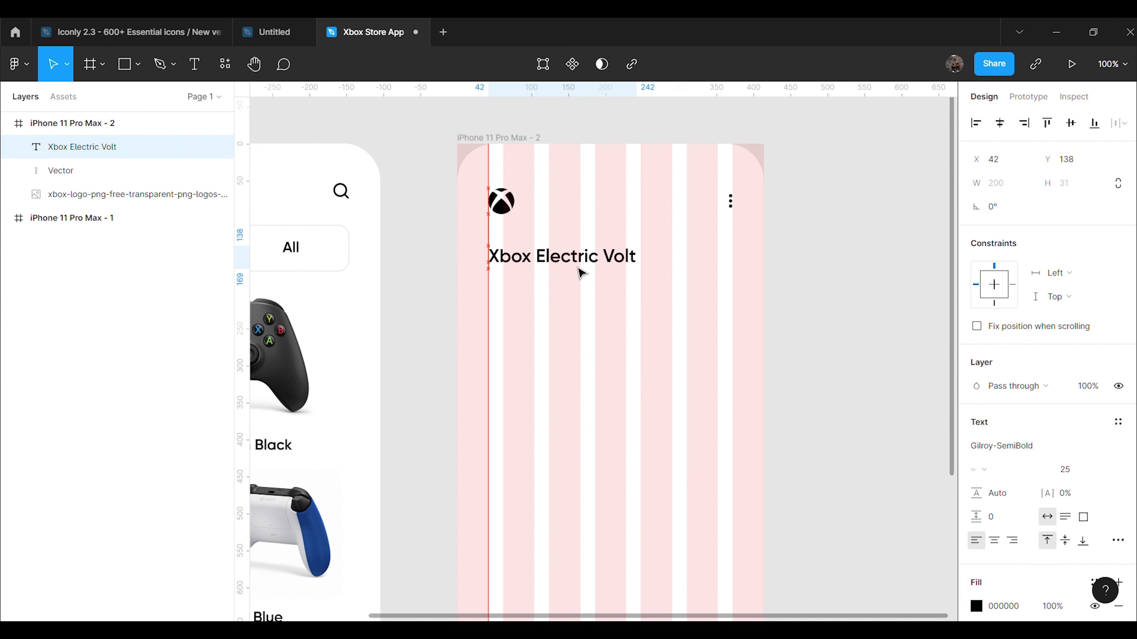
click(641, 285)
Step: Enlarge the "Xbox Electric Volt" title to font size 30
click(635, 268)
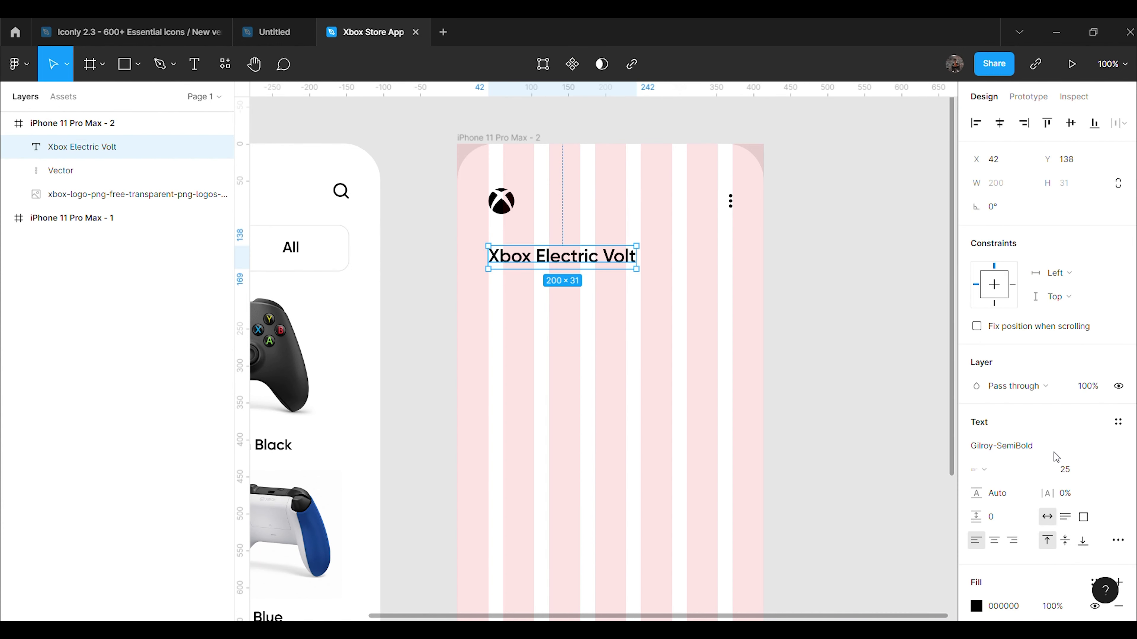
click(1076, 472)
text(30)
key(Return)
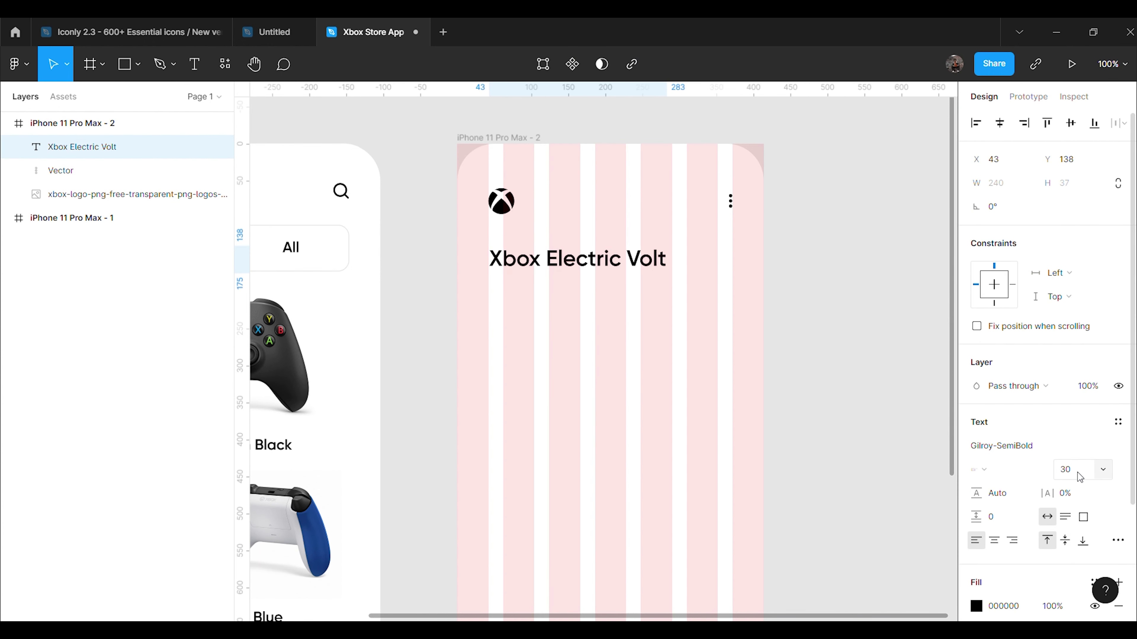
click(877, 428)
Step: Add a "Collection: 2021-2022" text below the "Xbox Electric Volt" title and set its font size to 18
click(194, 64)
click(548, 295)
text(Collection:)
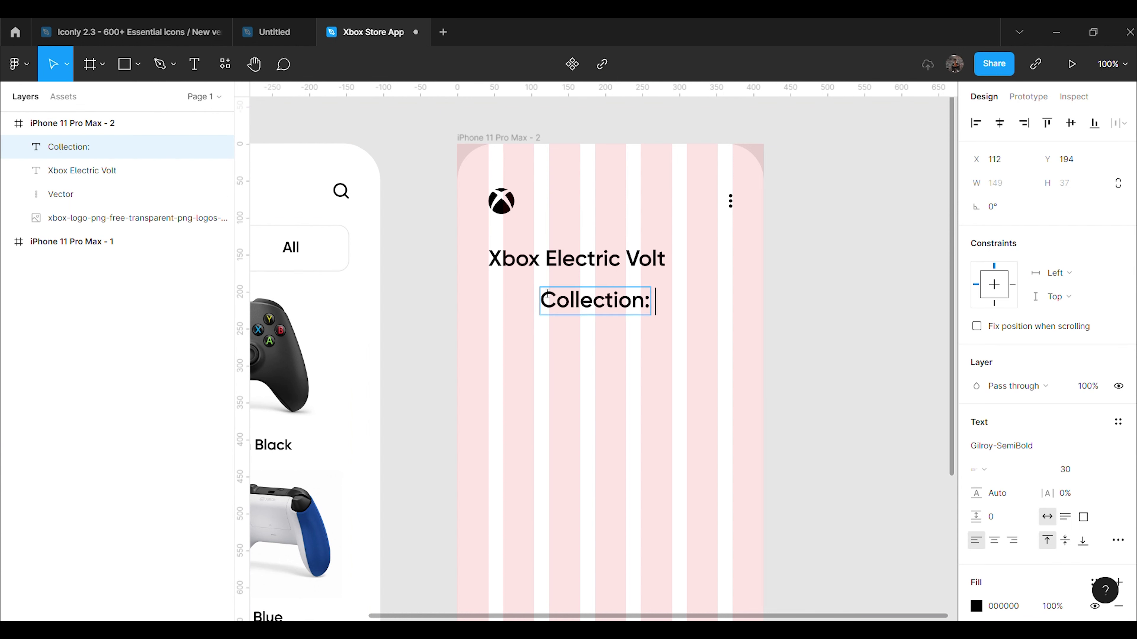
text( 2021)
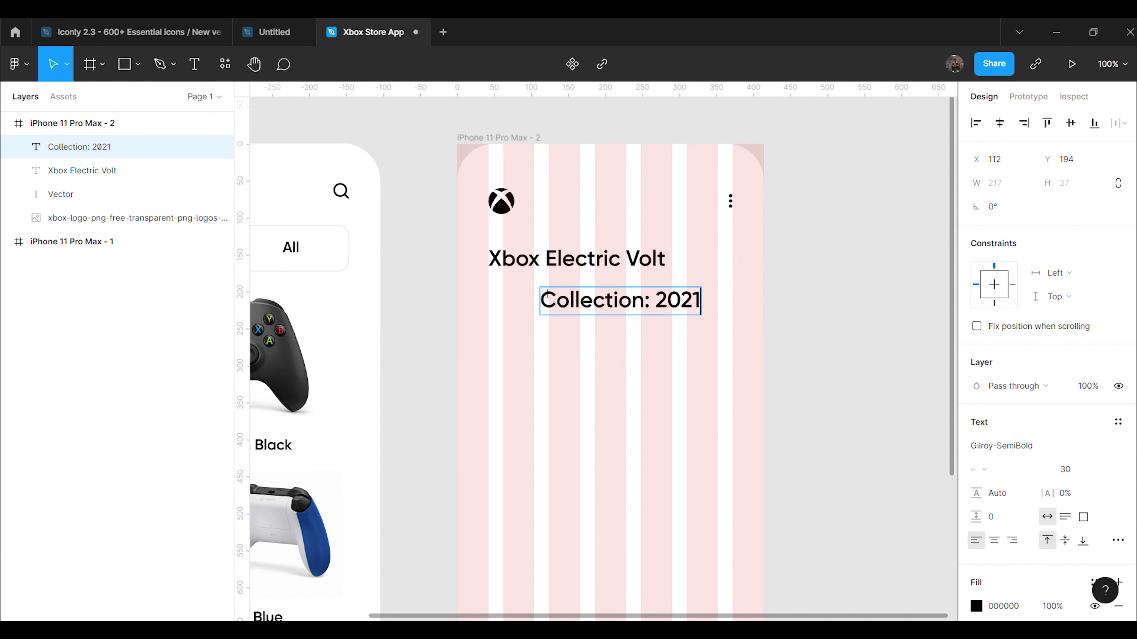
text(-2022)
key(Escape)
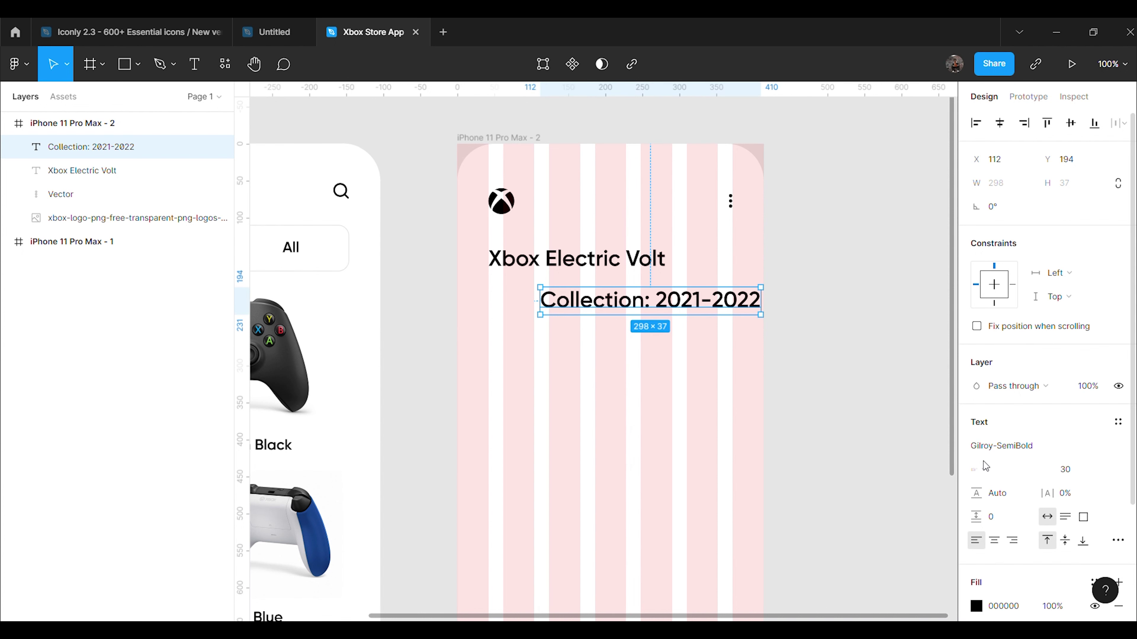
click(1073, 475)
text(18)
key(Return)
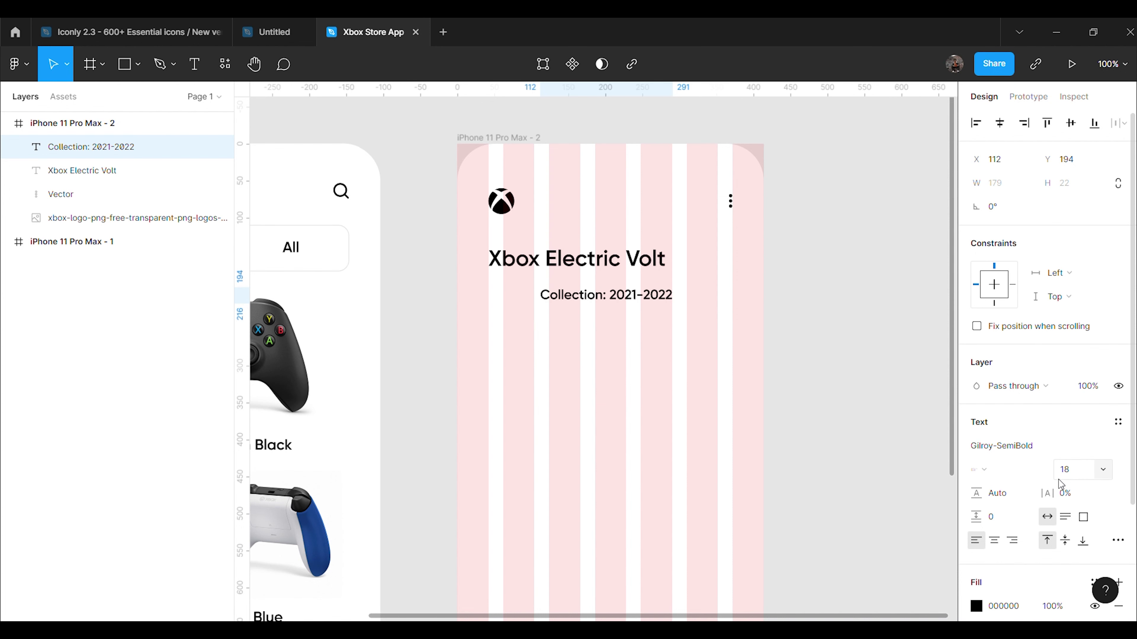
Step: Set the collection text's fill opacity to 60% and place it directly under the title at X 42, Y 180
scroll(1057, 571, down, 3)
click(1060, 464)
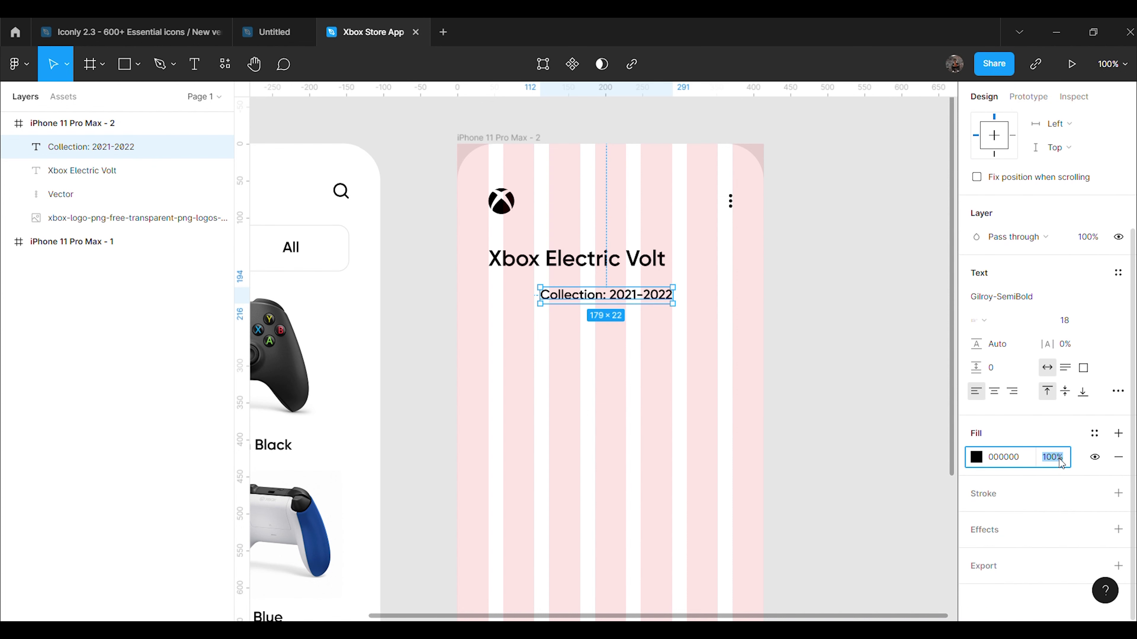
text(80)
key(Return)
click(929, 421)
drag(593, 297, 554, 298)
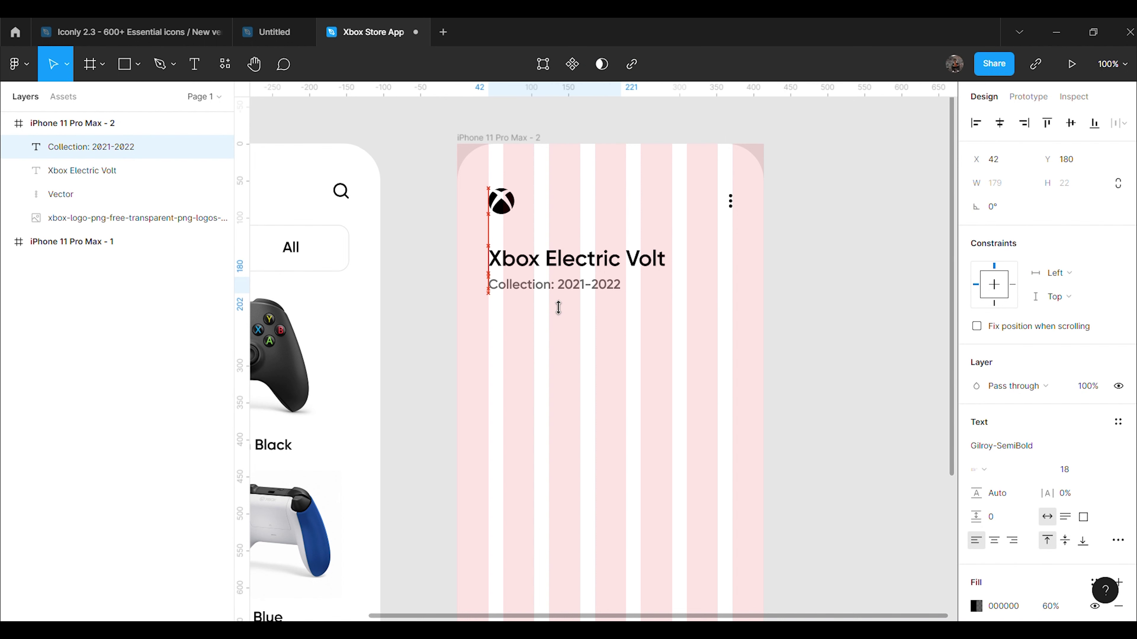
Step: Paste the green checkmark icon and place it below the collection text, aligned with the text's starting edge
click(723, 320)
key(ctrl+v)
drag(604, 361, 511, 325)
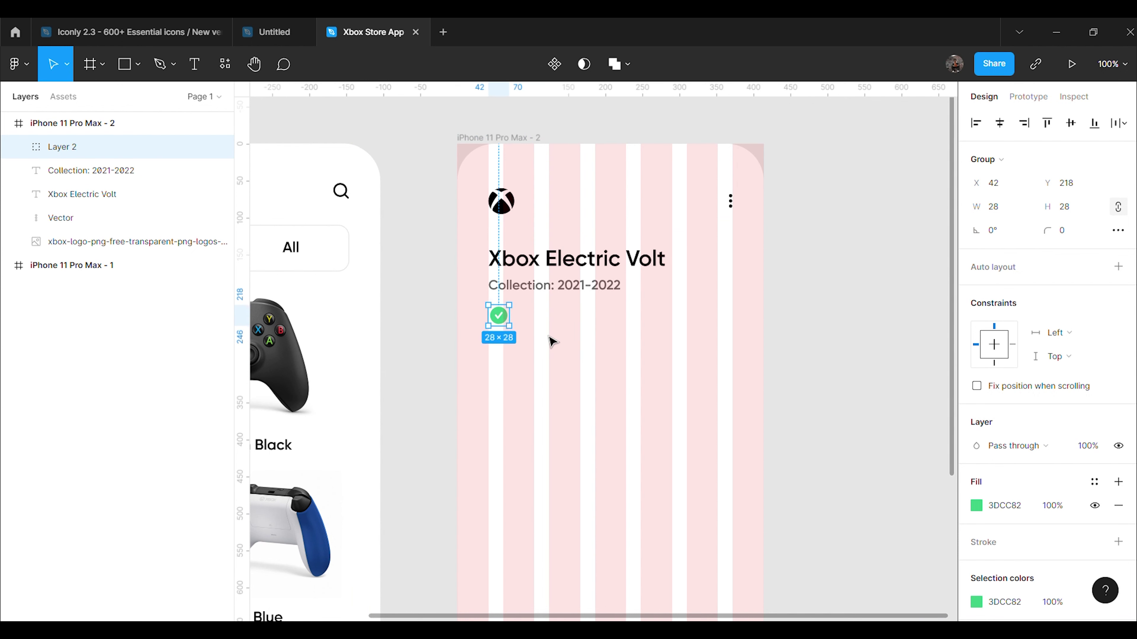
click(557, 344)
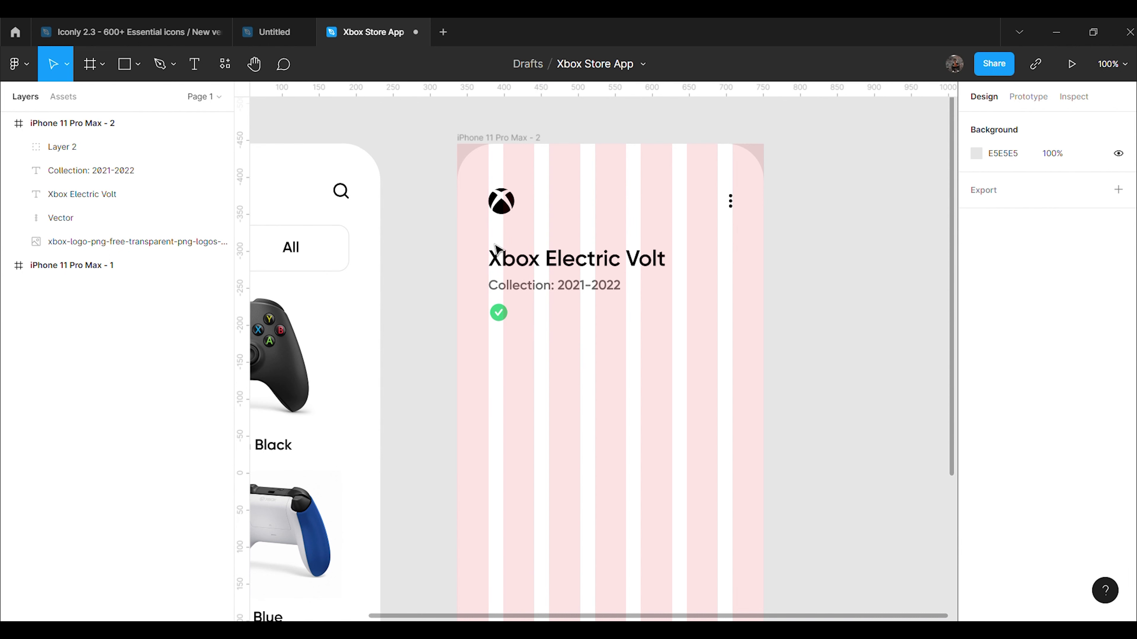
Step: Add an "Availability" text at font size 20 and place it beside the green checkmark at X 78, Y 217
click(210, 65)
click(542, 339)
text(Availability)
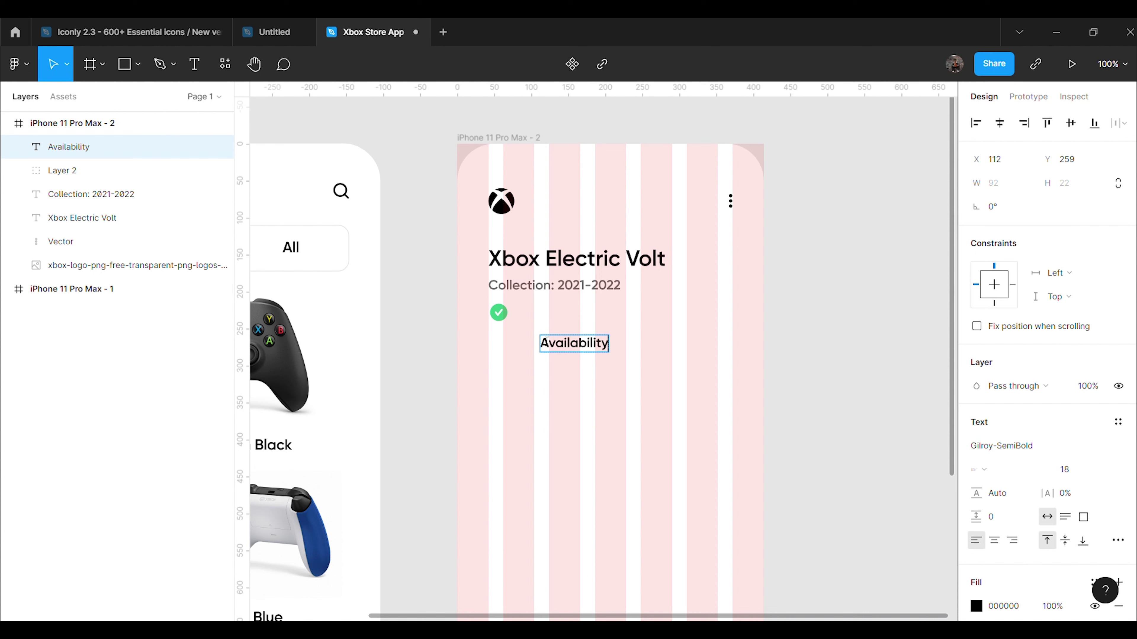
key(Escape)
click(1077, 469)
text(20)
key(Return)
drag(592, 351, 570, 324)
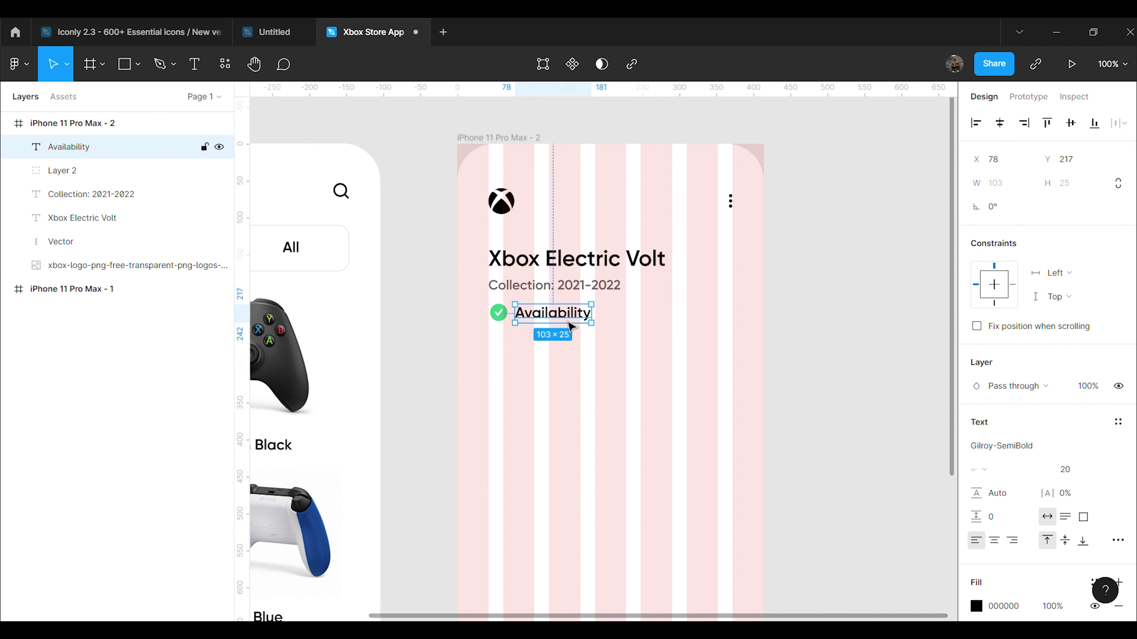
click(808, 347)
Step: Draw a 30 × 30 circle and place it below the green checkmark at X 42, Y 261
click(137, 65)
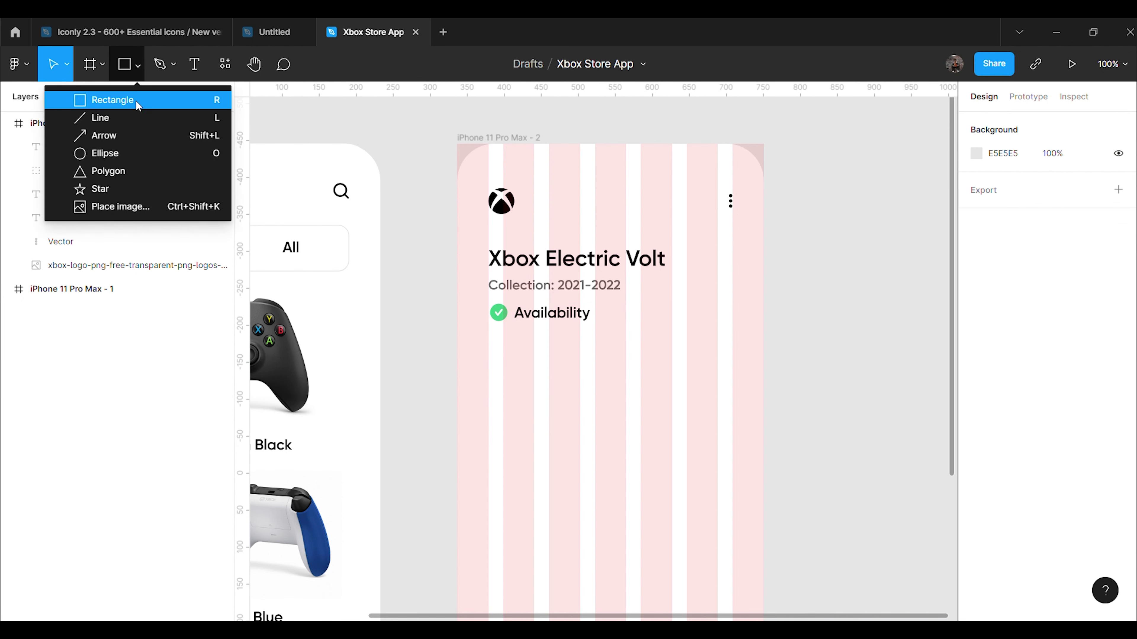
click(142, 152)
drag(505, 372, 519, 388)
click(1001, 191)
key(Return)
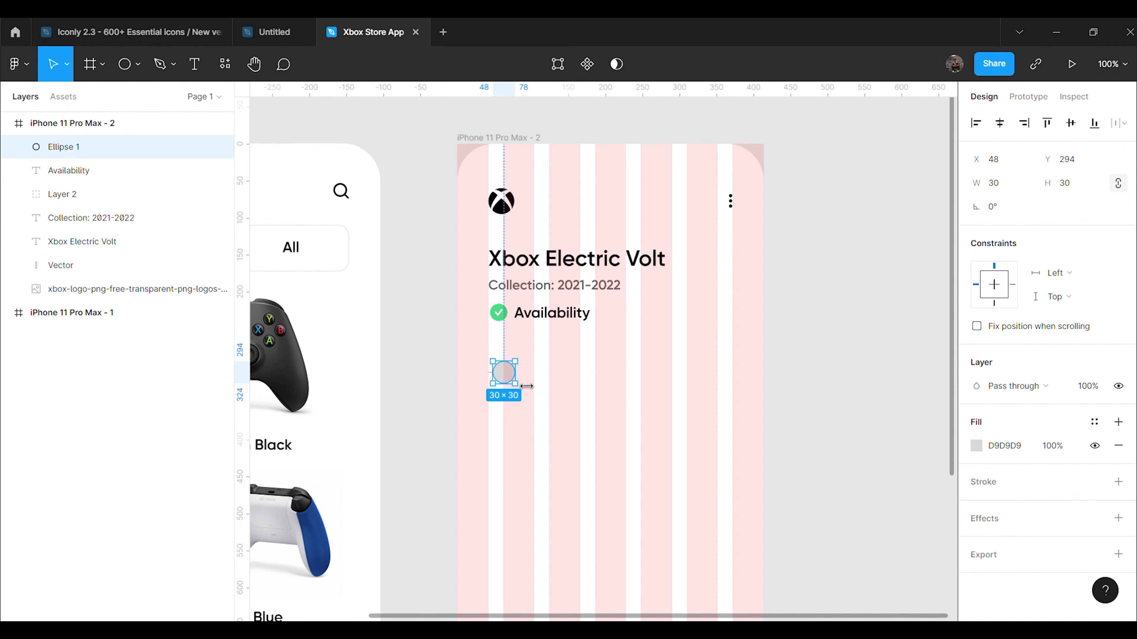
drag(510, 381, 509, 359)
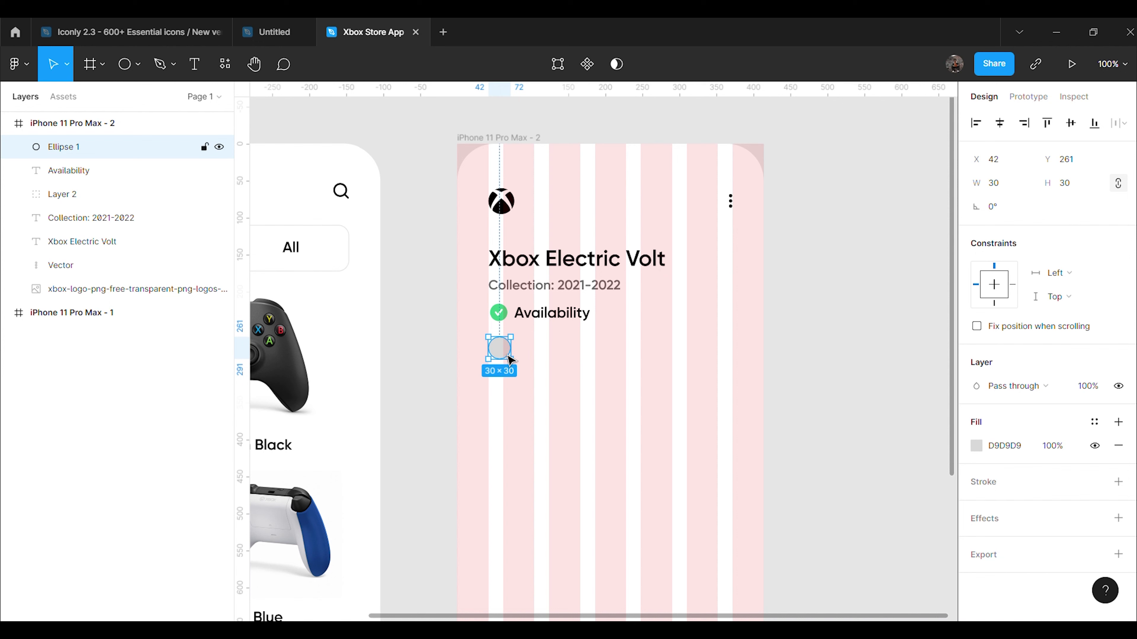
Step: Duplicate the circle three times into an evenly spaced row at X 85, 128 and 171
key(ctrl+d)
drag(509, 361, 536, 356)
key(ctrl+d)
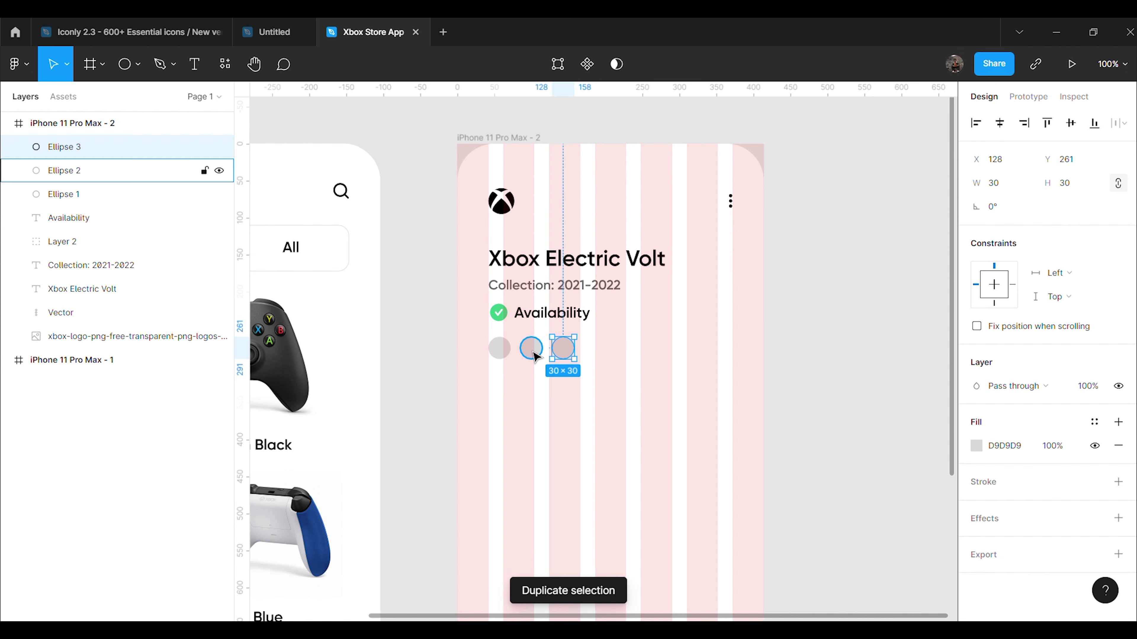
key(ctrl+d)
click(819, 355)
Step: Hide the first circle's fill and give it a 1-pixel inside stroke in E91814
click(507, 359)
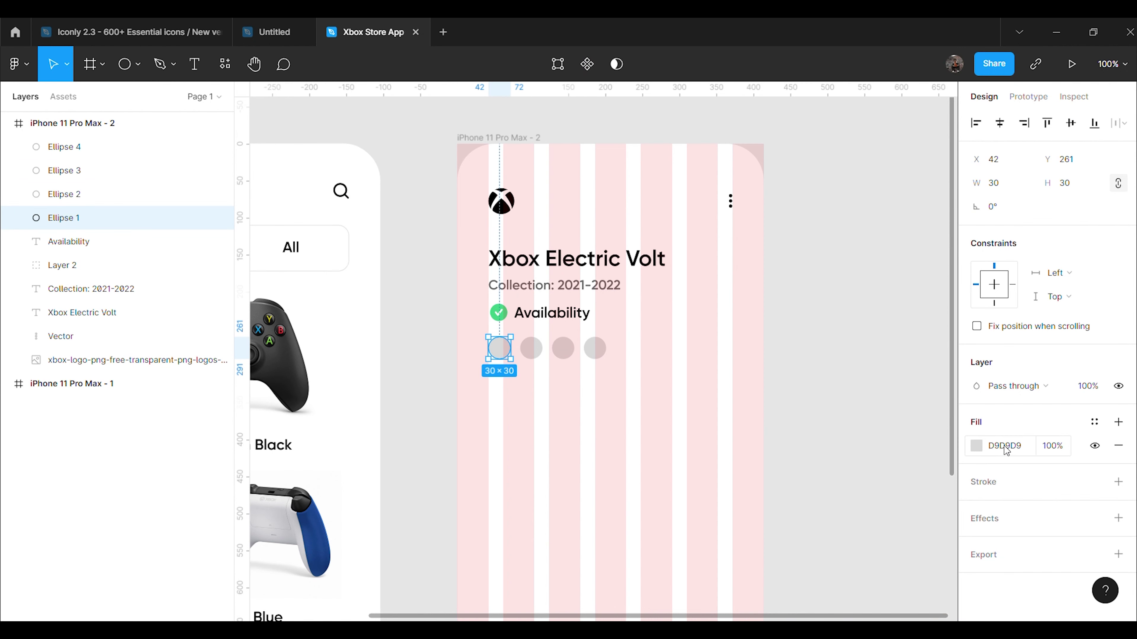
click(1095, 445)
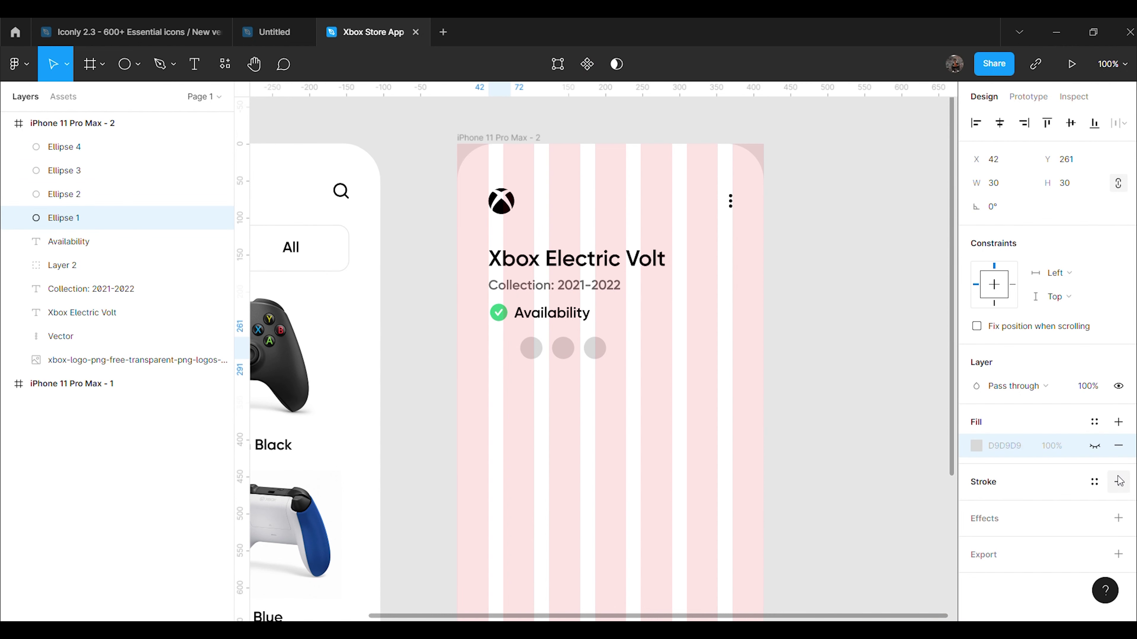
click(1119, 481)
click(1018, 507)
text(E91814)
key(Return)
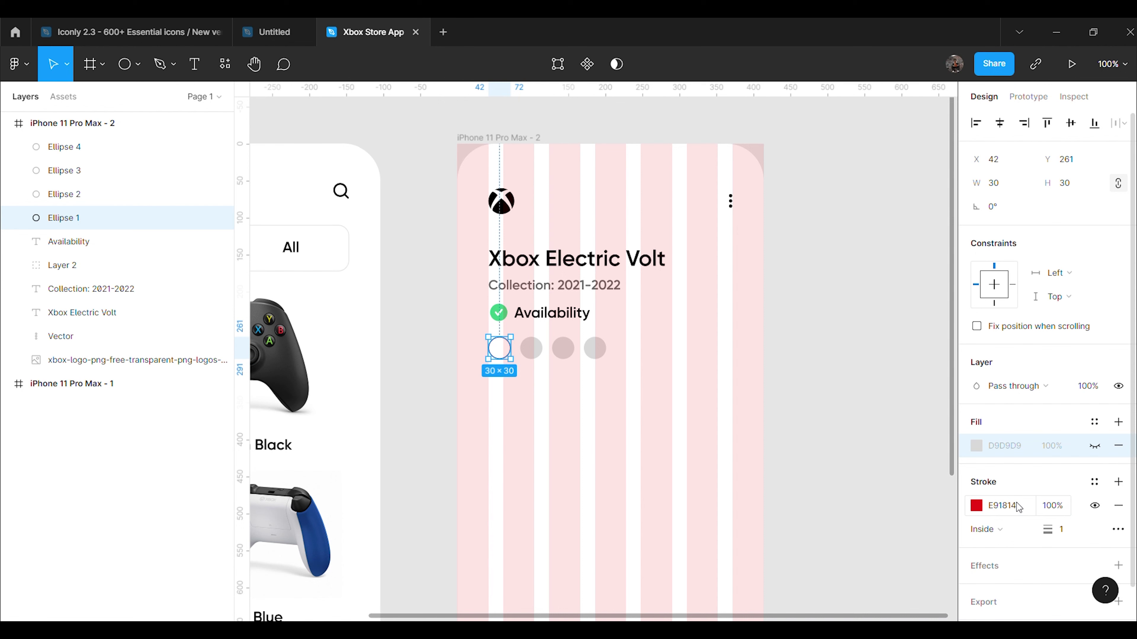
key(ctrl+d)
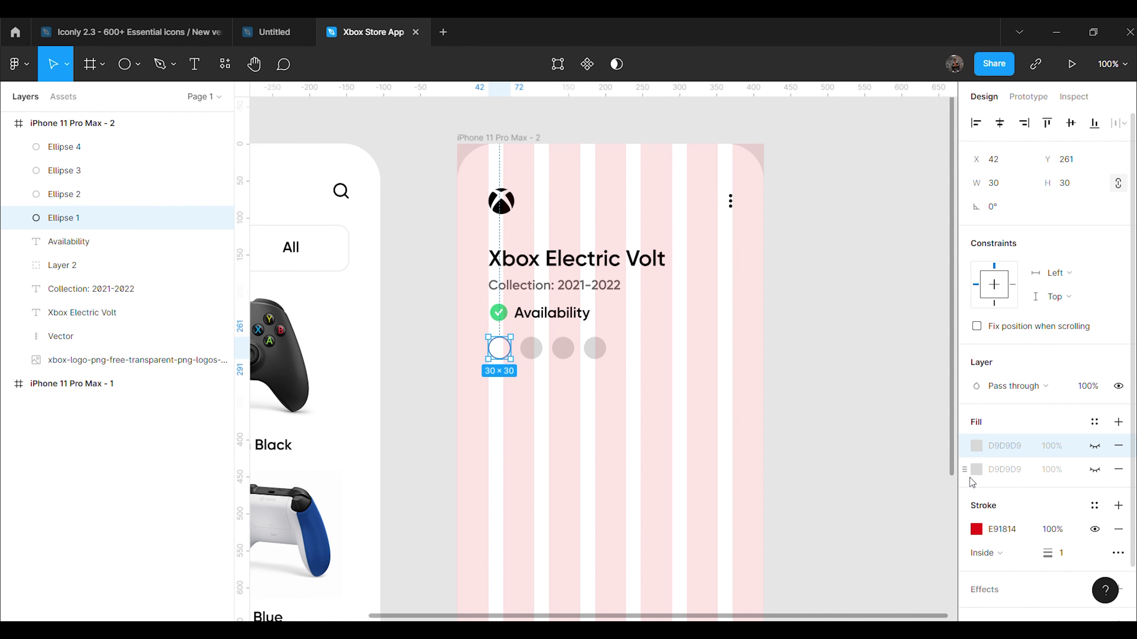
click(1095, 446)
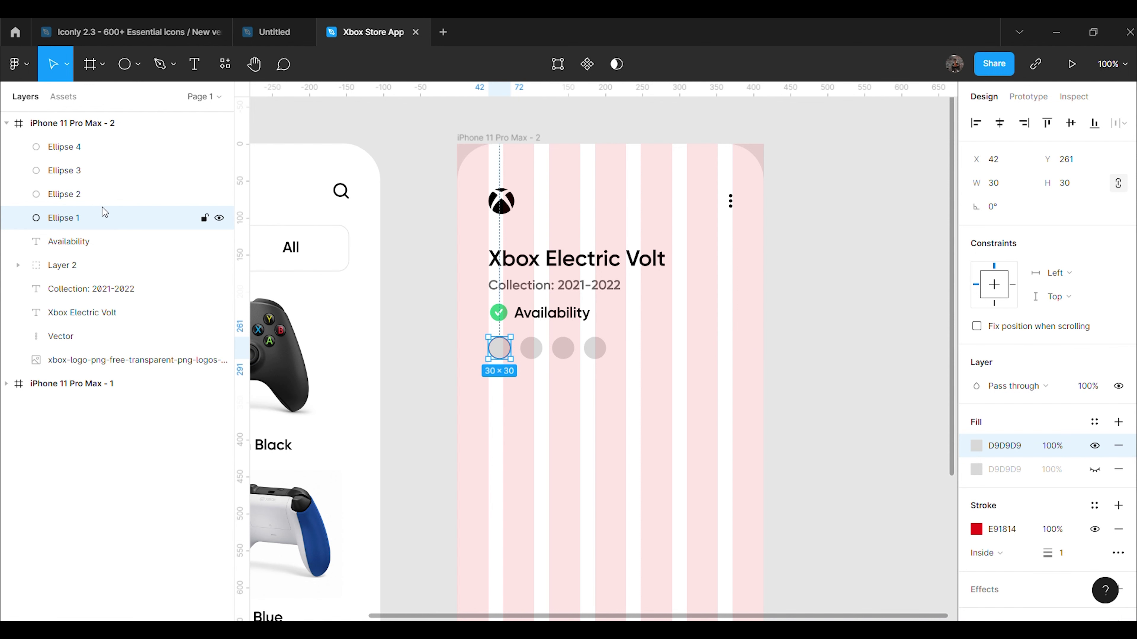
click(92, 197)
click(88, 219)
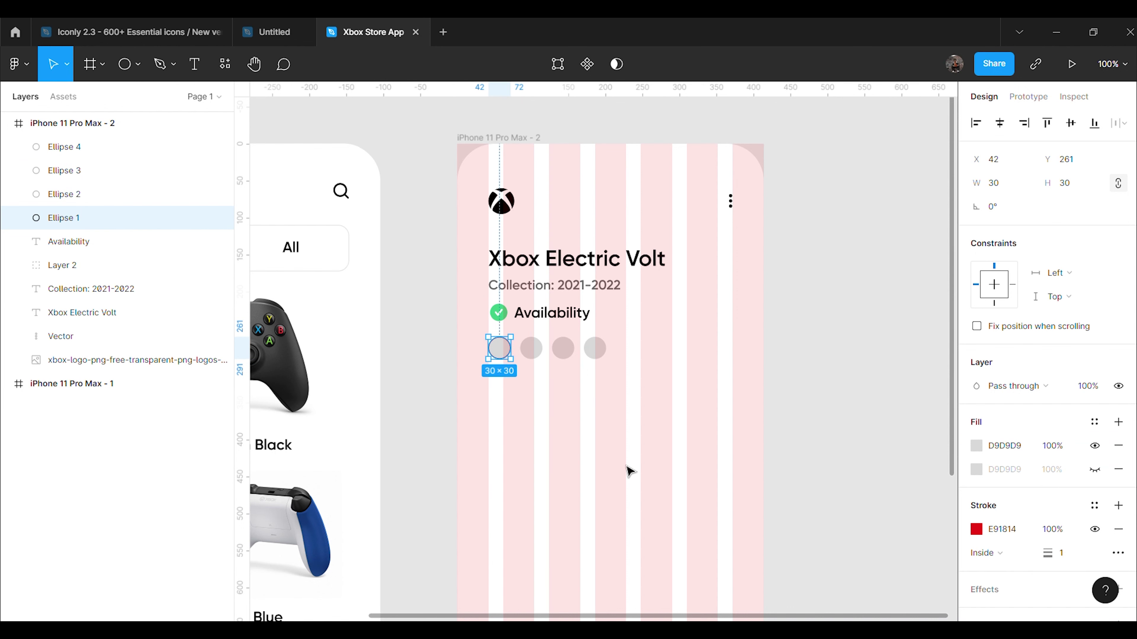
click(1014, 191)
text(20)
key(Return)
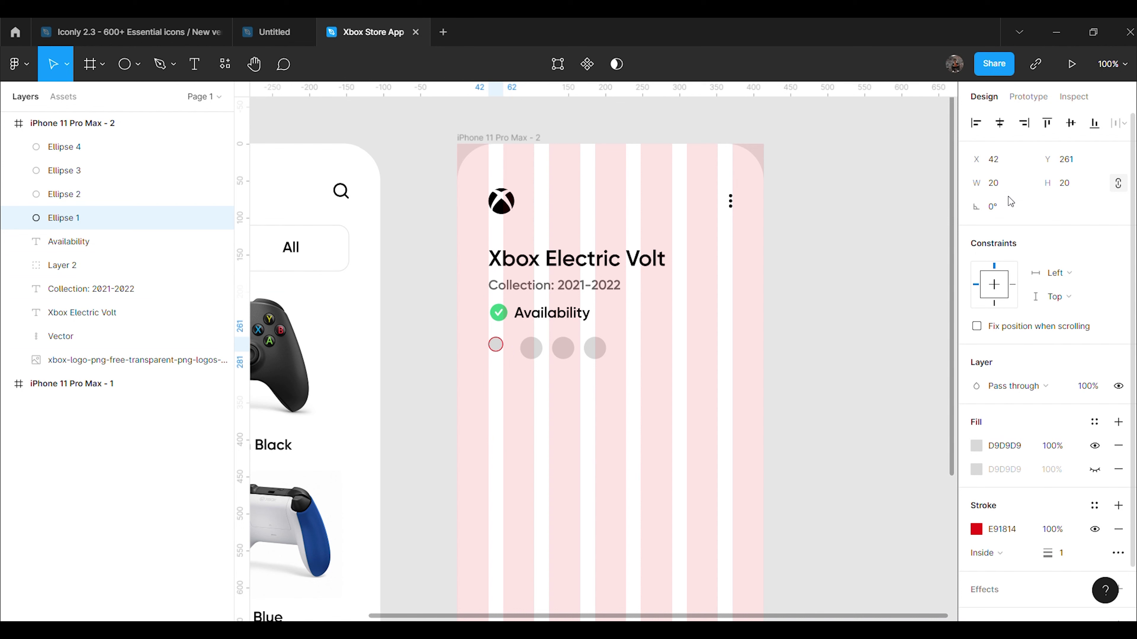
key(ctrl+z)
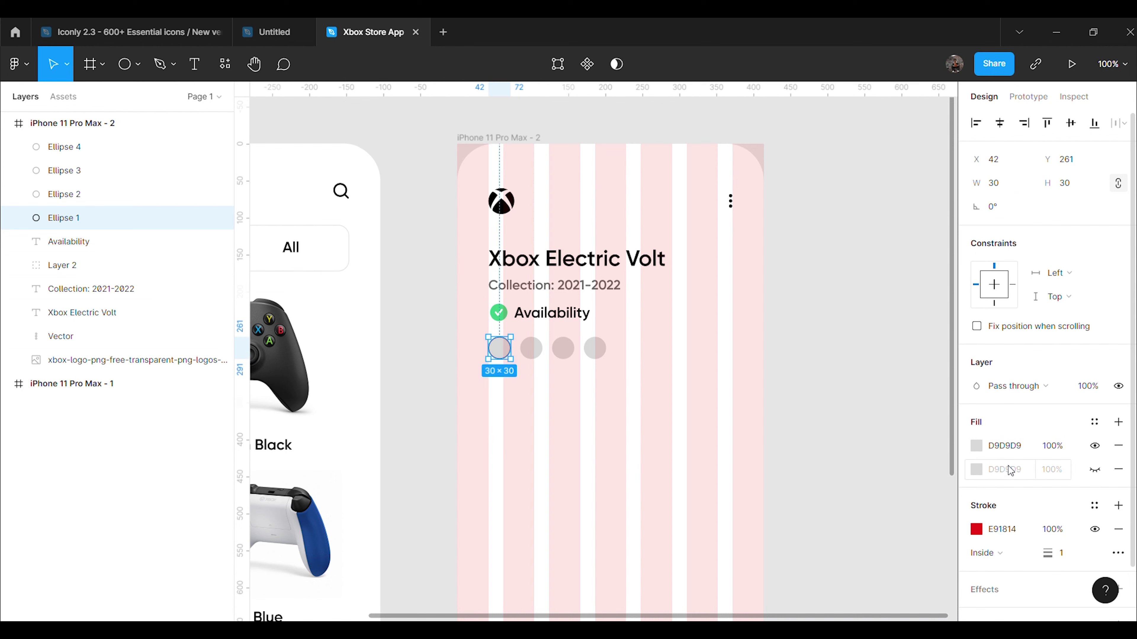
click(531, 347)
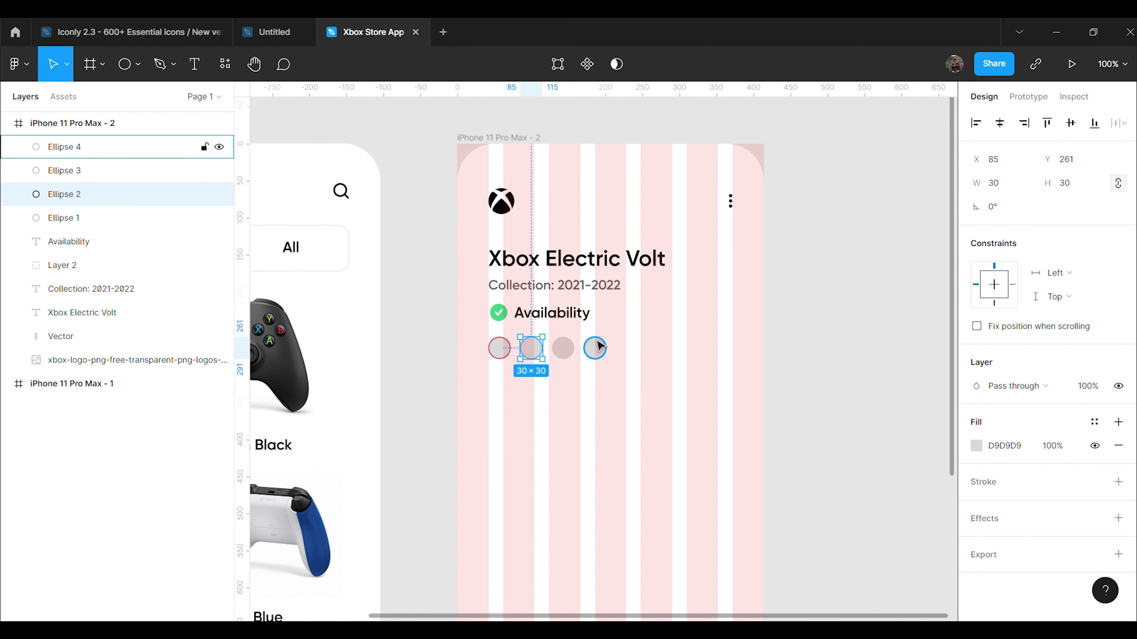
click(500, 347)
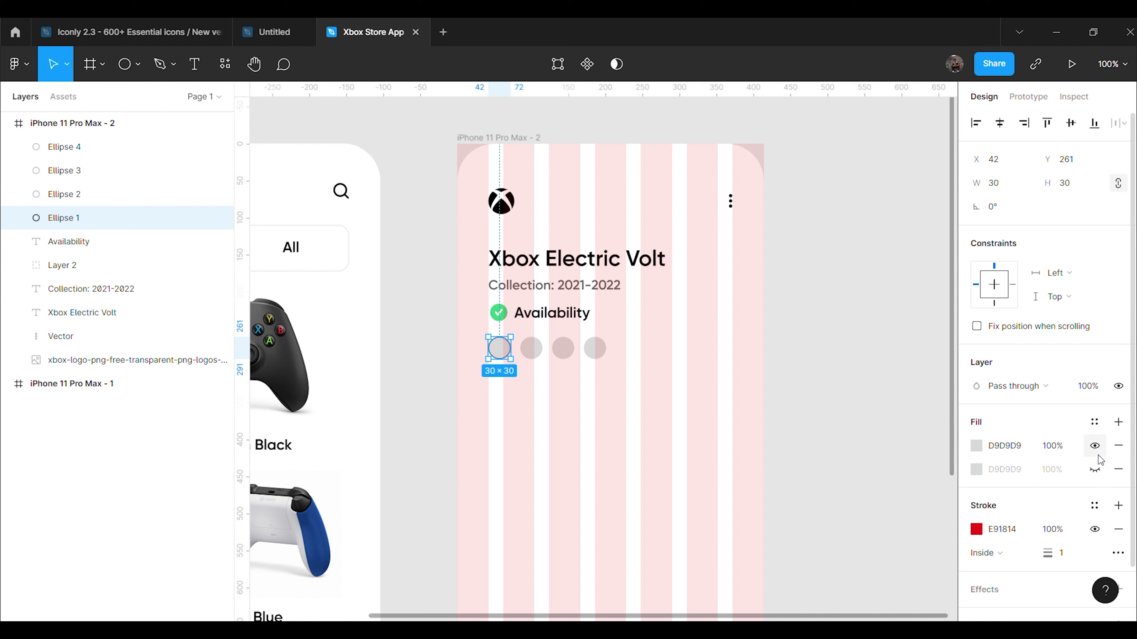
click(1114, 452)
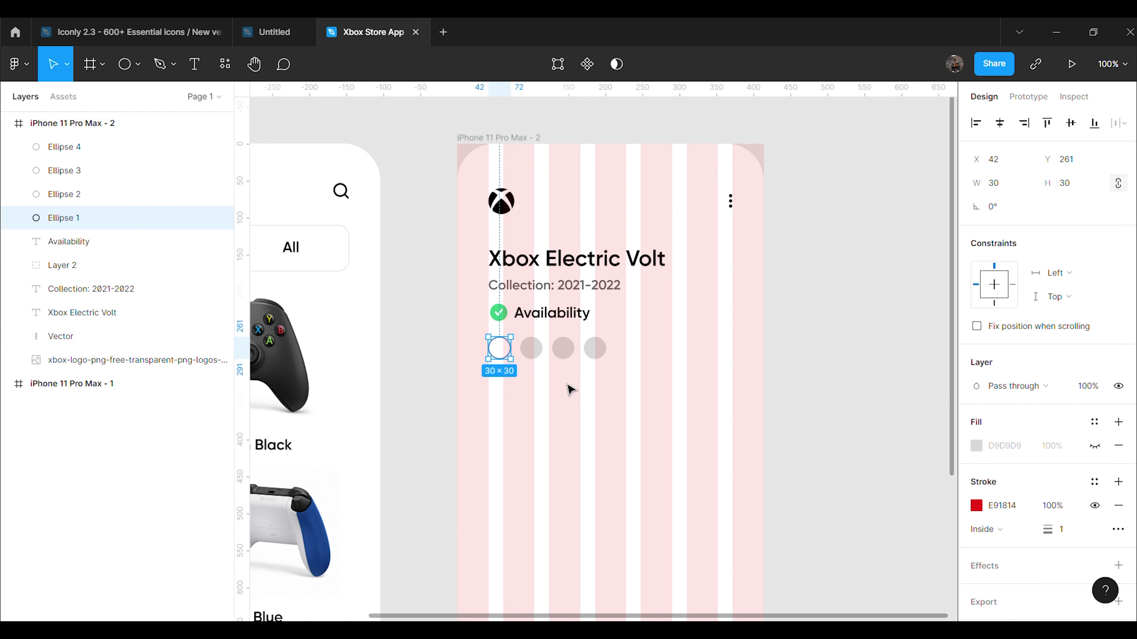
Step: Duplicate the outlined circle below the row and turn the copy into a solid E91814 disc with its stroke hidden
key(ctrl+d)
drag(509, 356, 532, 403)
click(1094, 446)
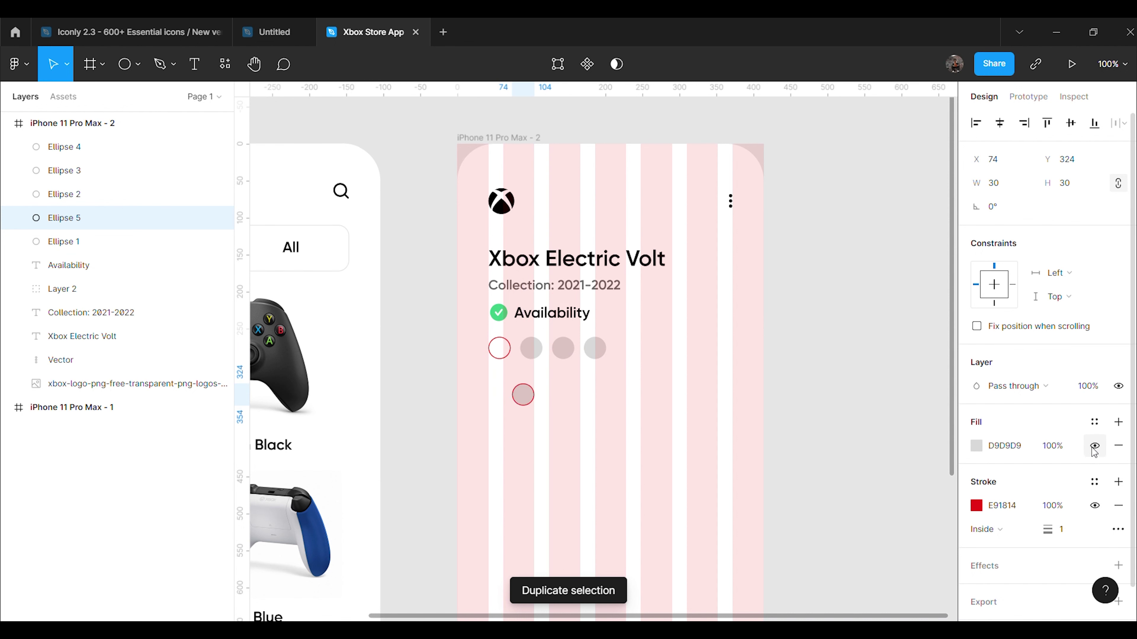
click(1095, 506)
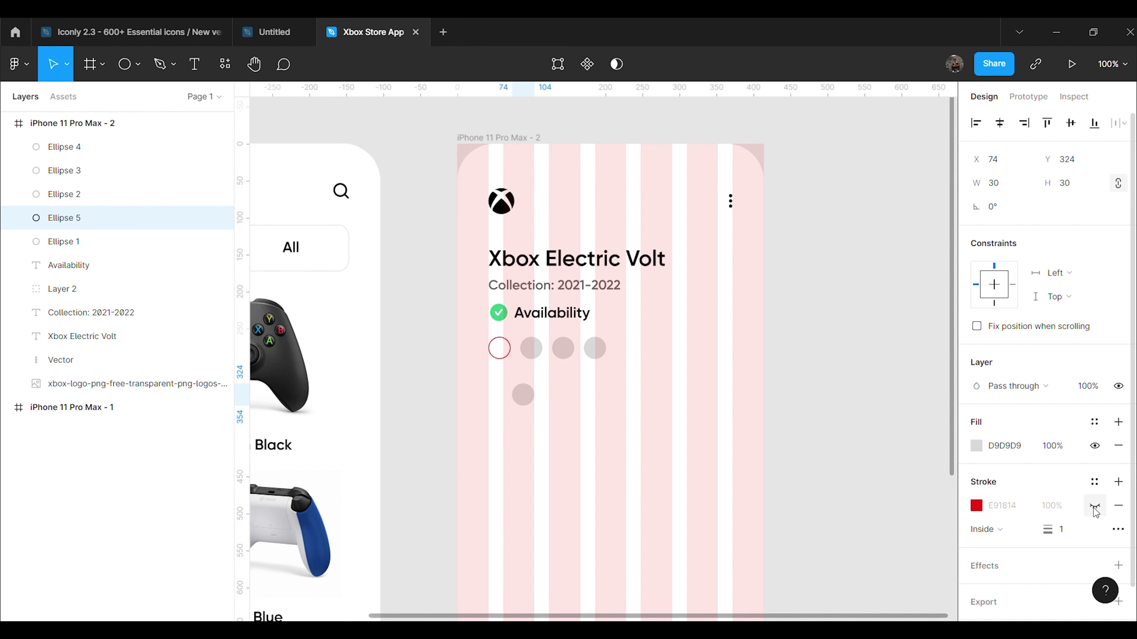
click(1003, 453)
text(E91814)
key(Return)
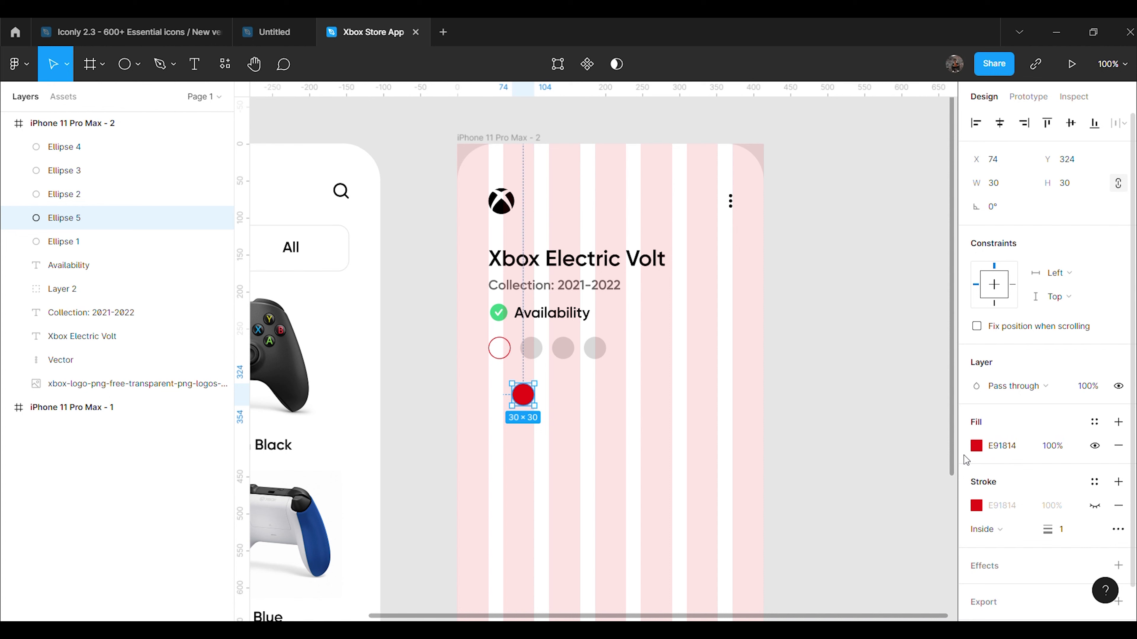
Step: Resize the solid red disc to 20 × 20 and center it inside the red outlined circle
click(1016, 188)
text(20)
key(Return)
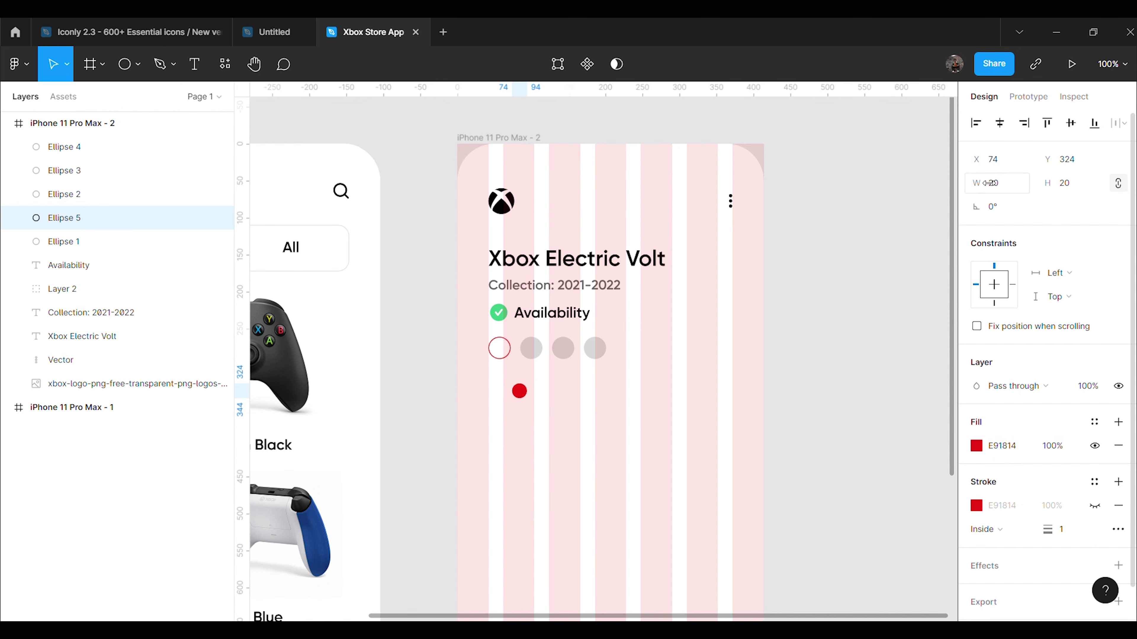
drag(523, 399, 504, 359)
key(ctrl+plus)
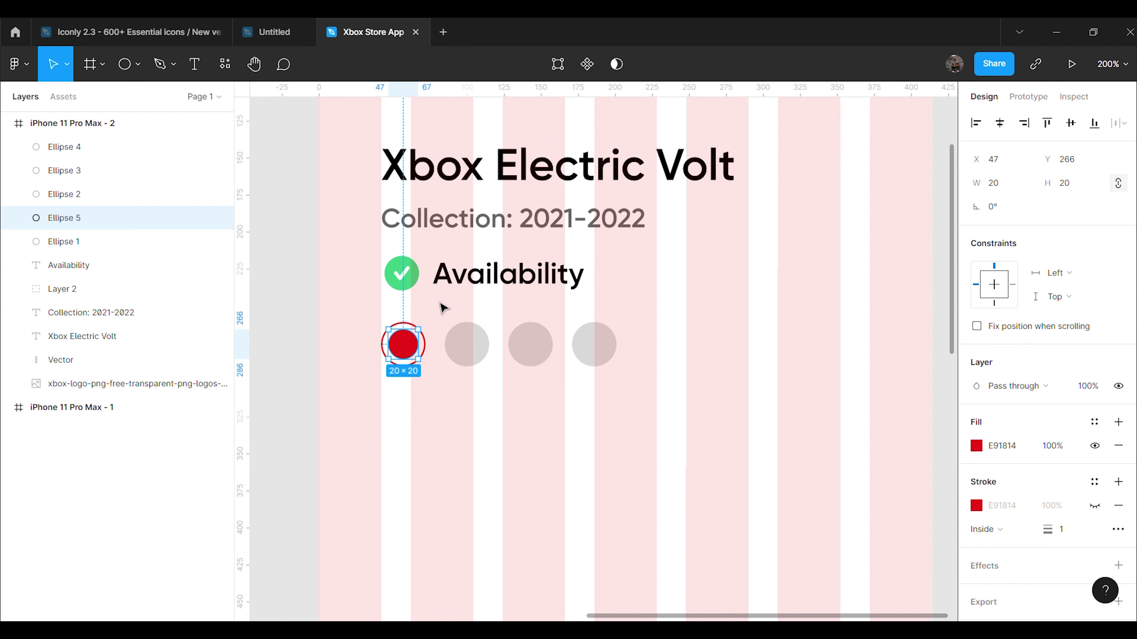
drag(403, 348, 402, 347)
click(477, 418)
click(403, 344)
click(453, 422)
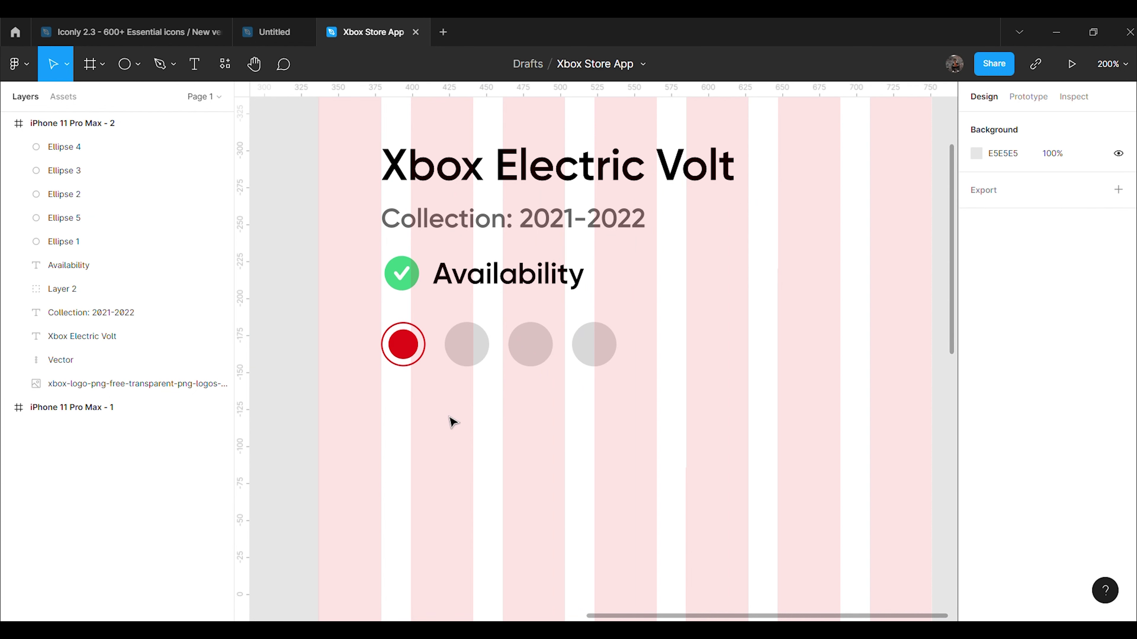
Step: Fill the second circle in the row with 000000 and the third with 3062B9
click(467, 345)
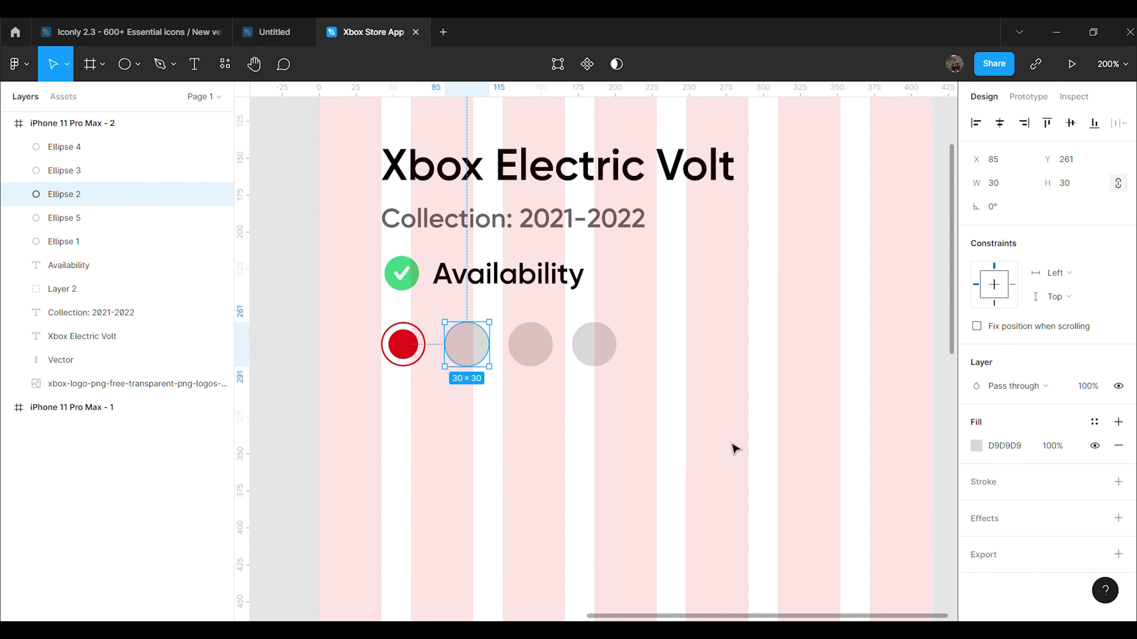
click(977, 446)
text(000000)
key(Return)
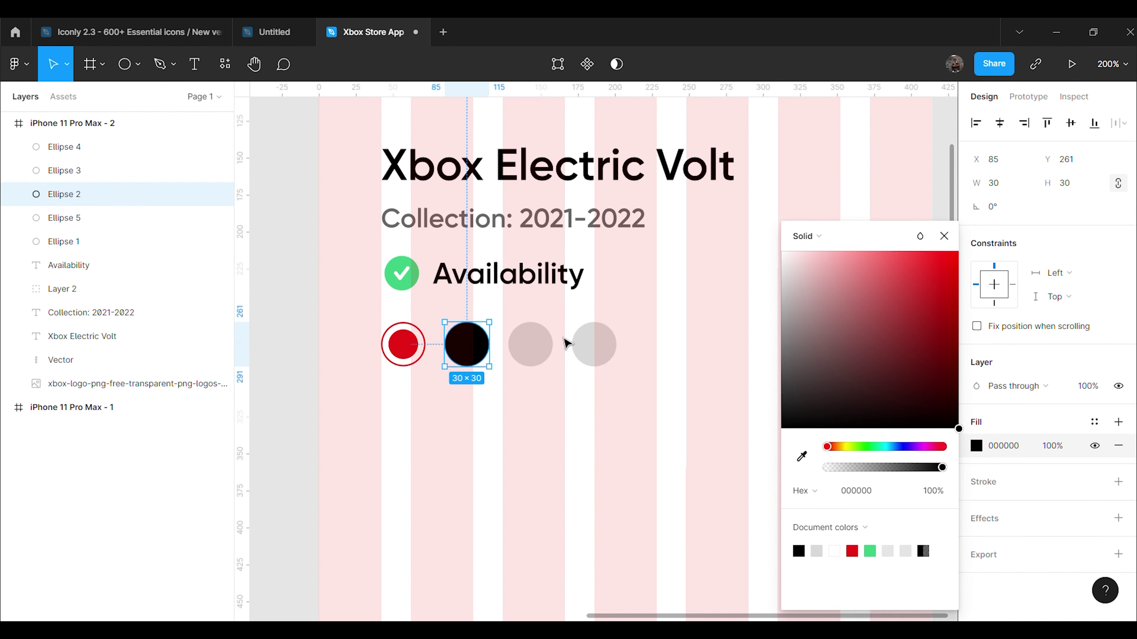
click(532, 345)
click(1027, 445)
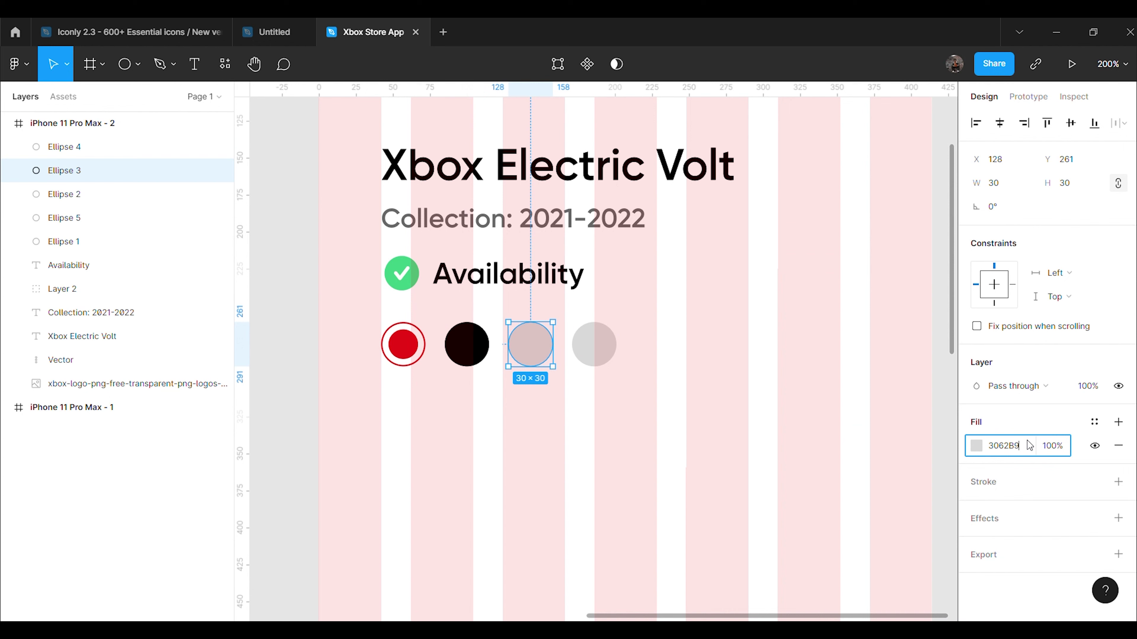
text(3062B9)
key(Return)
click(867, 417)
Step: Fill the fourth circle in the row with D4EB50
click(575, 354)
click(999, 446)
text(D4EB50)
key(Return)
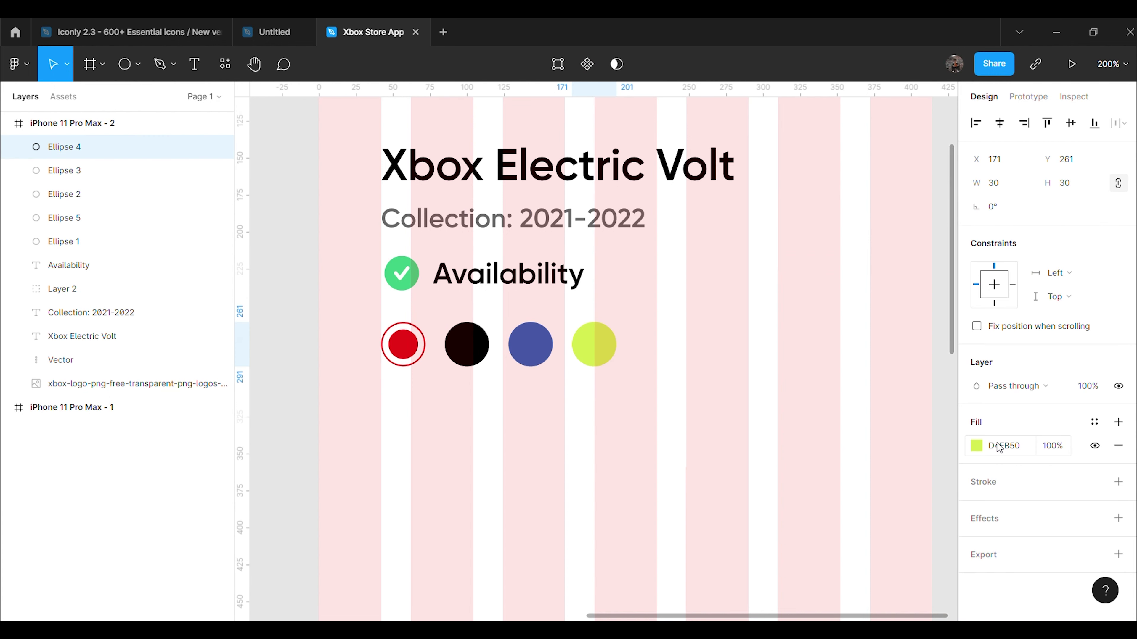
Step: Draw a 248 × 70 rectangle below the color swatches, aligned with their left edge at X 42
click(842, 376)
scroll(842, 376, down, 3)
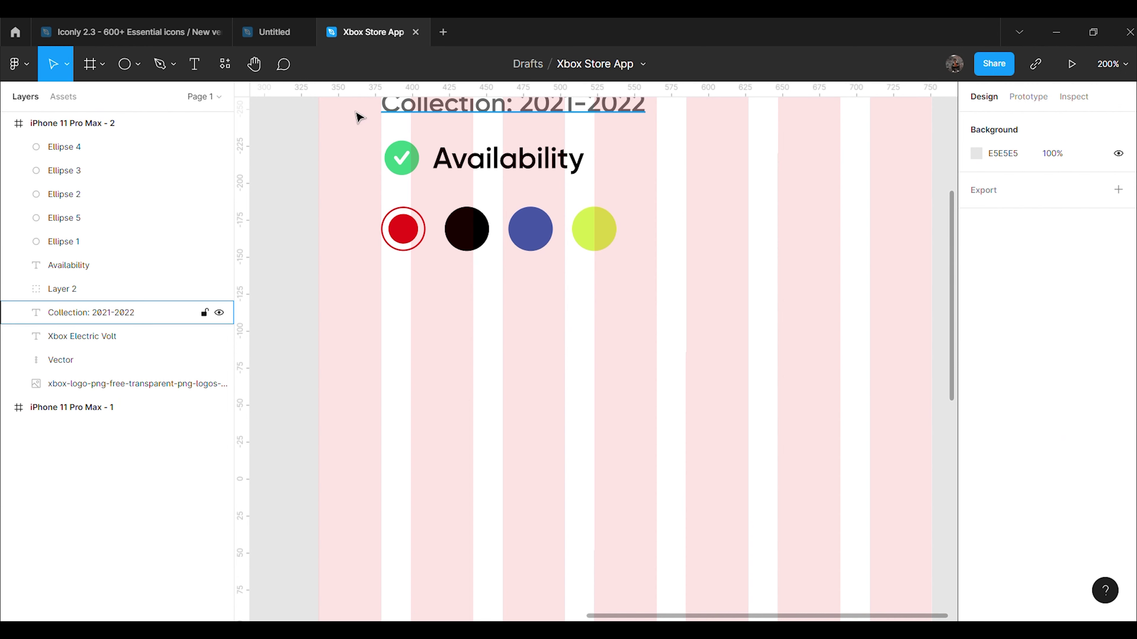
click(137, 64)
click(130, 101)
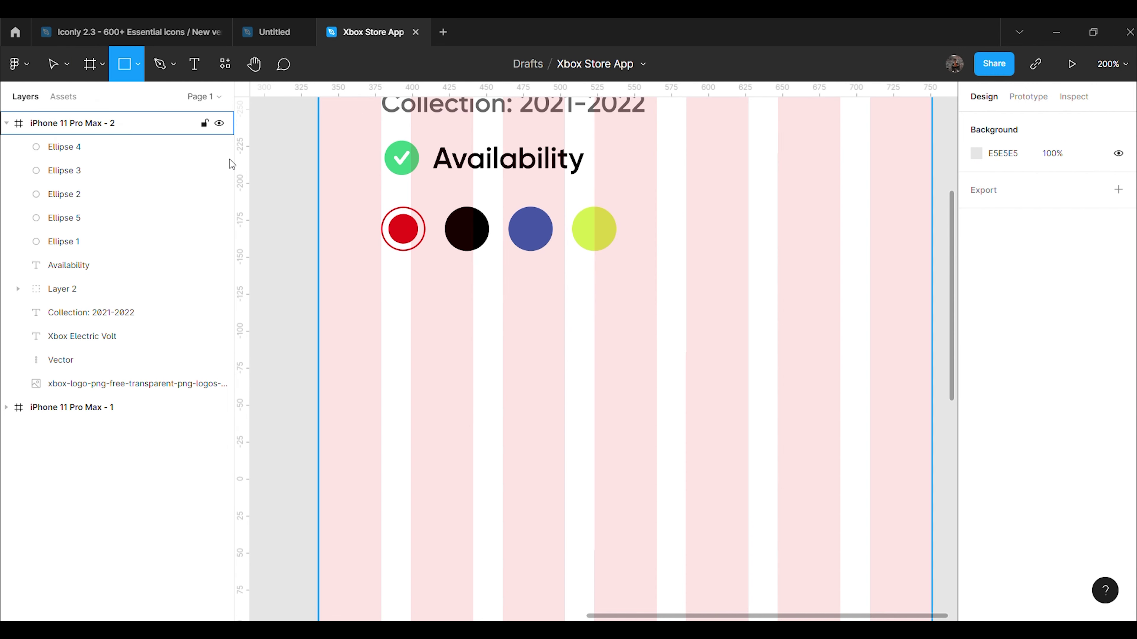
mouse_move(386, 306)
mouse_down()
mouse_move(397, 328)
mouse_move(747, 412)
mouse_up()
drag(394, 376, 388, 376)
click(607, 452)
click(709, 386)
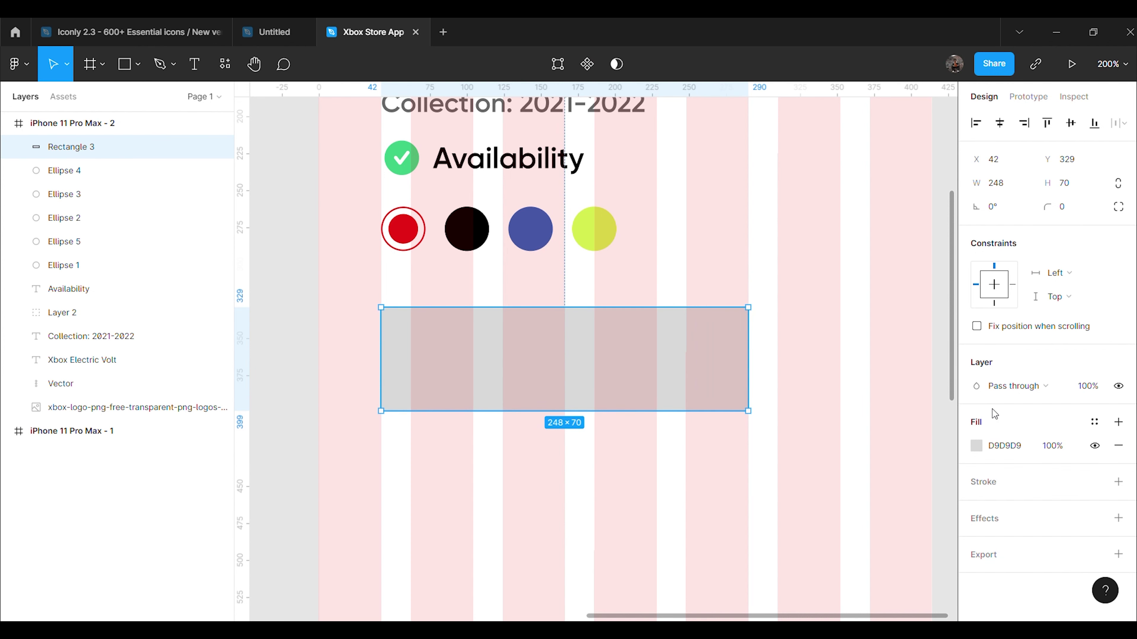
Step: Fill the rectangle with 000000 and set its corner radius to 15
click(976, 445)
text(000000)
key(Return)
click(1113, 198)
click(1092, 207)
text(15)
key(Return)
Step: Nudge the black rectangle up to Y 319, closer to the color swatches
key(Up)
key(Up)
key(Up)
key(Up)
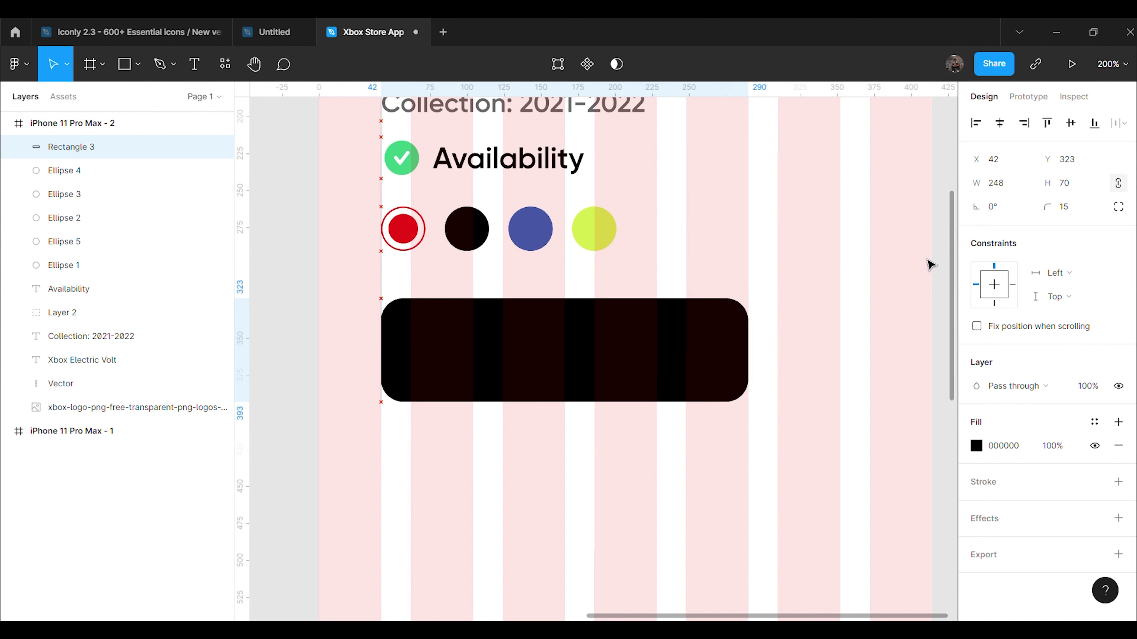
key(Up)
key(Up)
key(Up)
key(Up)
key(Up)
key(Escape)
Step: Add a white "Checkout" text label at size 25 and center it on the black rectangle
key(t)
click(532, 352)
text(Checkout)
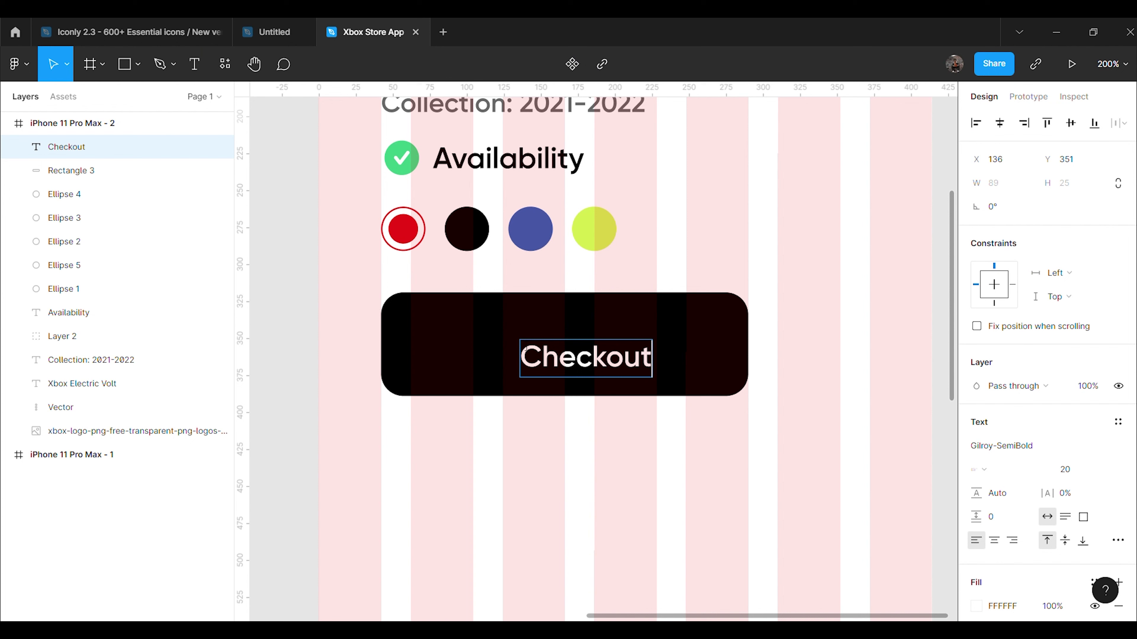
key(Escape)
click(1070, 469)
key(Return)
drag(637, 374, 601, 358)
click(681, 470)
Step: Narrow the black button from its right edge and keep the Checkout label centered in it
click(720, 359)
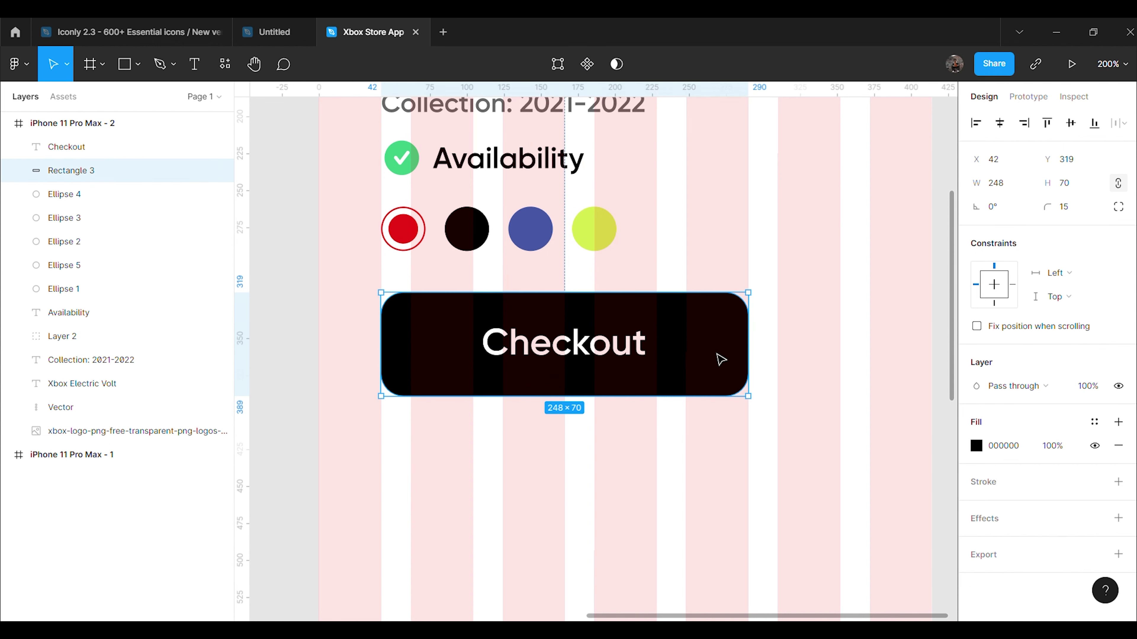
drag(748, 358, 791, 348)
click(670, 440)
Step: Duplicate the Checkout text to the right of the button and give the copy size 30 and fill 000000
click(605, 357)
key(ctrl+d)
click(1076, 476)
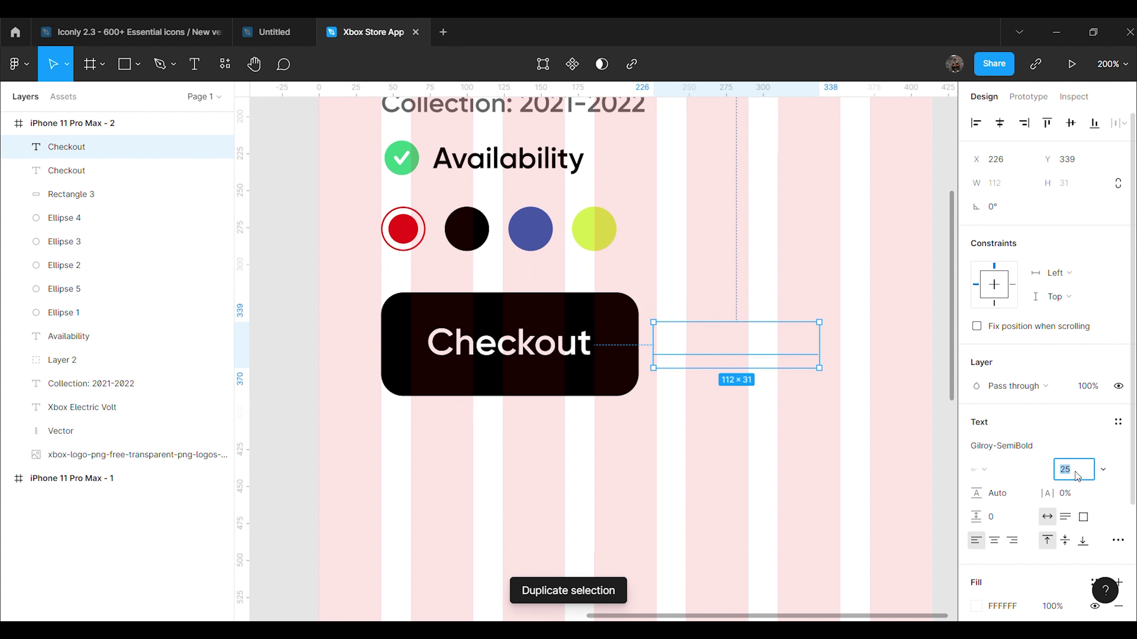
text(30)
key(Return)
click(976, 606)
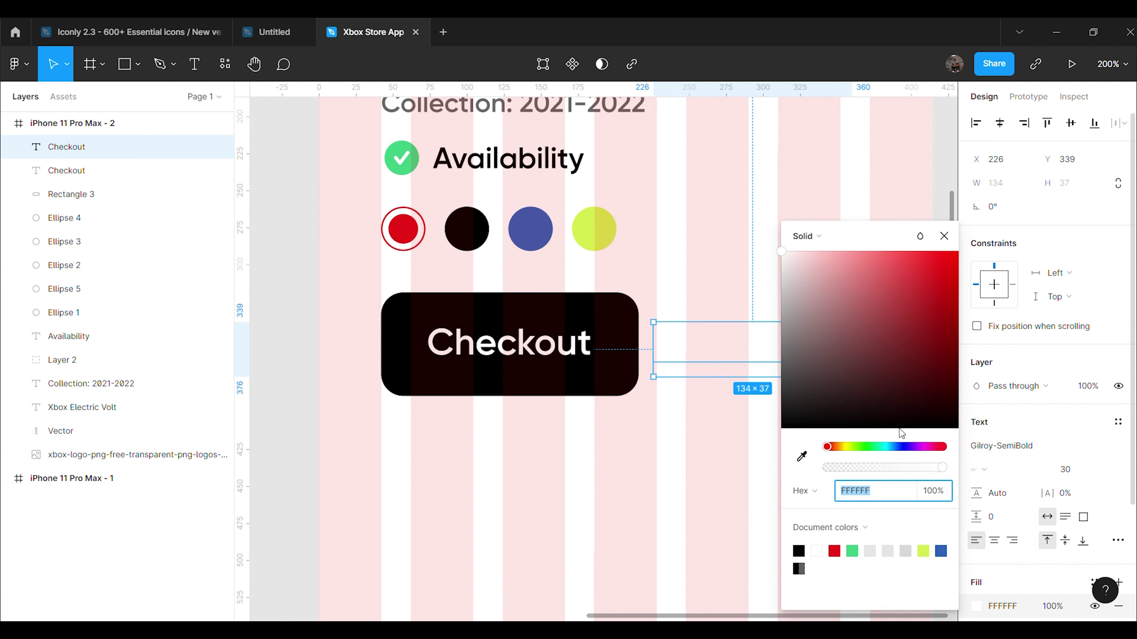
text(000000)
key(Return)
Step: Change the copied text to "$30" and align it with the button's vertical center at X 245, Y 336
click(737, 362)
double_click(737, 362)
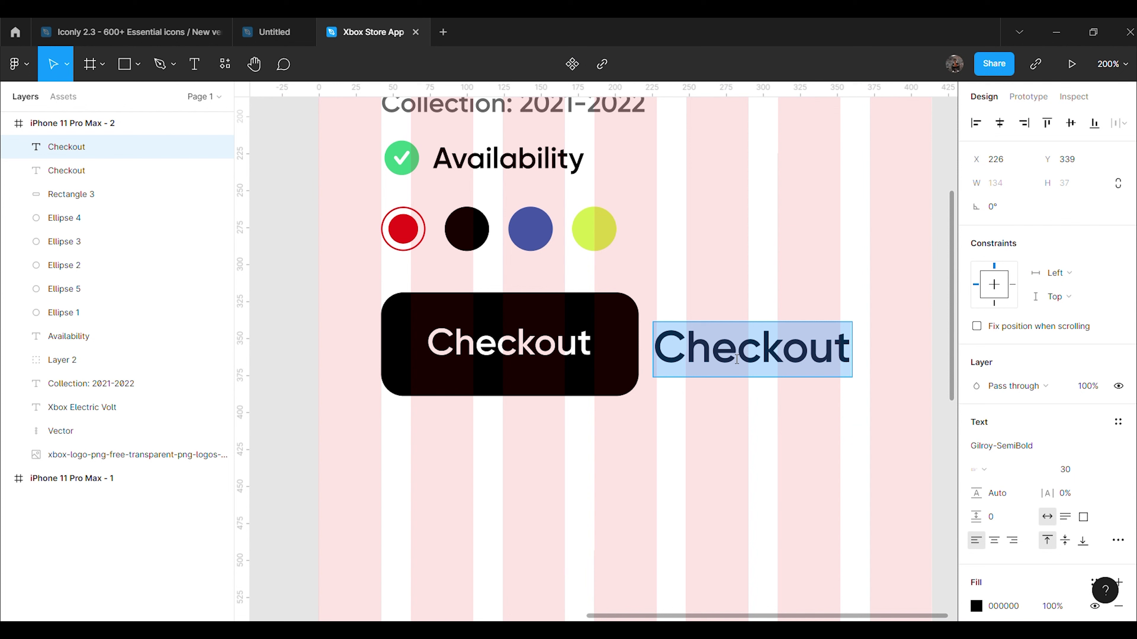
text($30)
key(Escape)
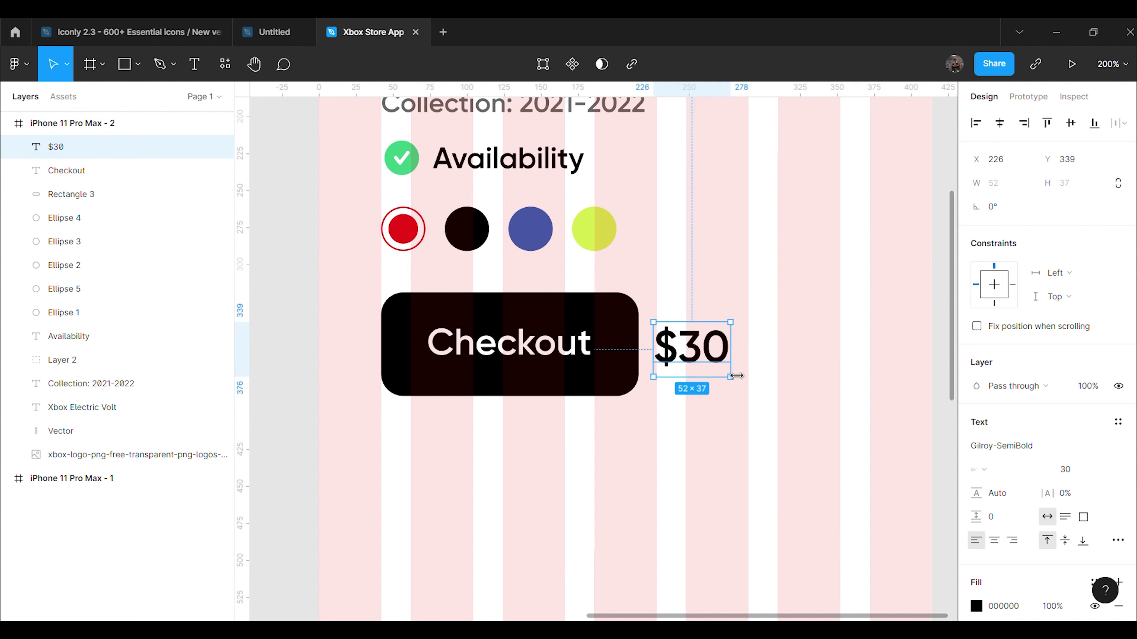
drag(714, 361, 736, 358)
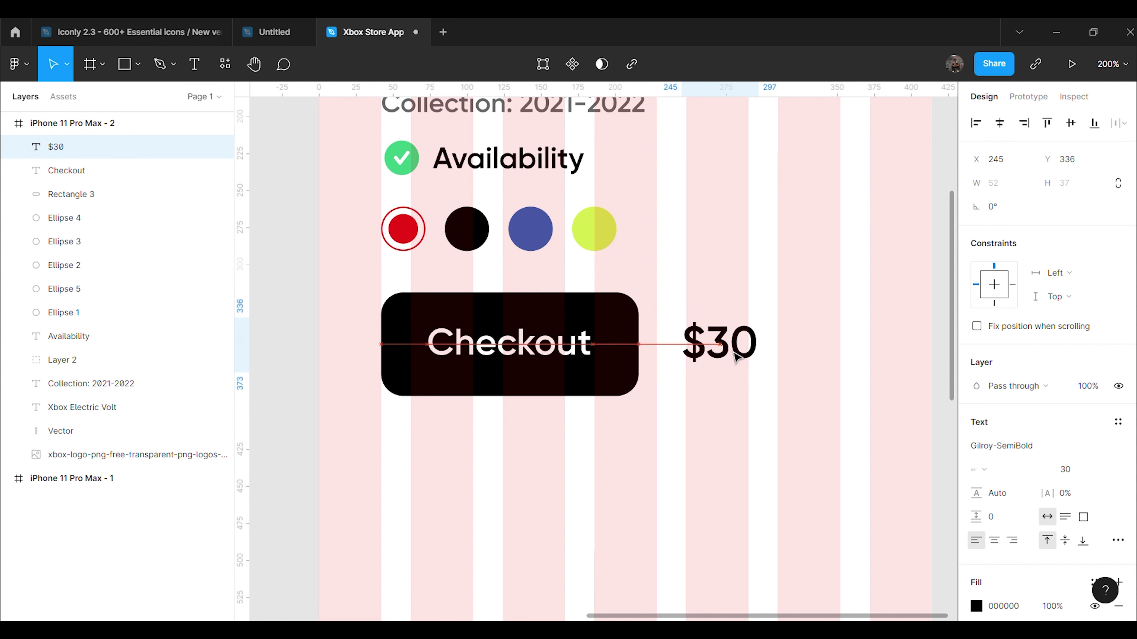
click(745, 466)
Step: Change the price text beside the Checkout button to "$60"
key(shift+0)
scroll(788, 459, up, 2)
scroll(829, 441, down, 2)
click(667, 351)
key(BackSpace)
text(6)
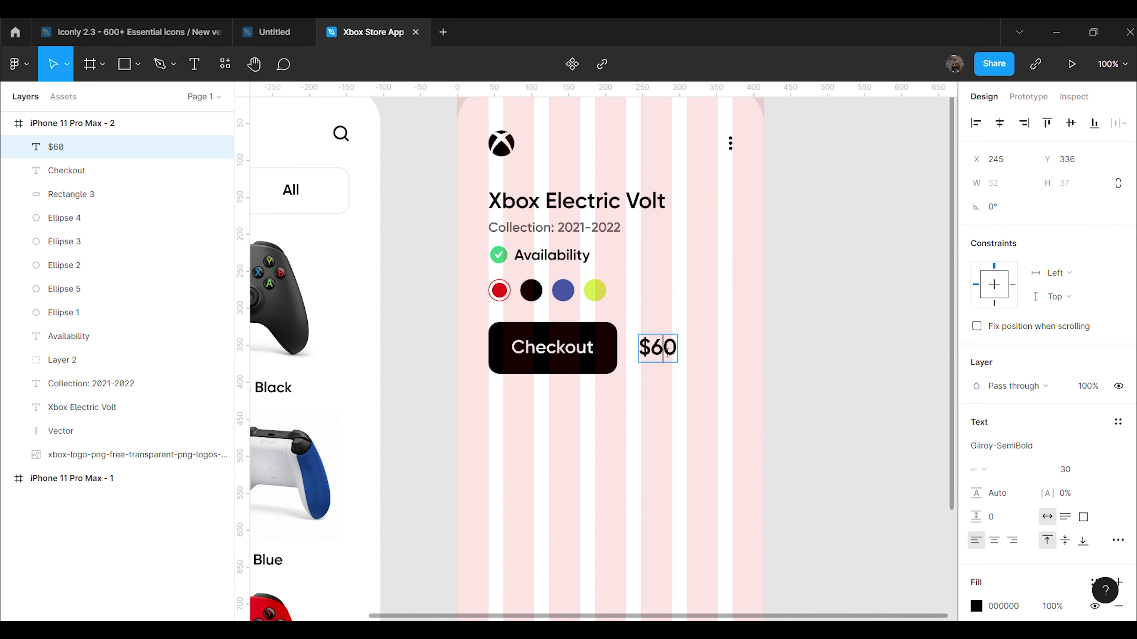
click(717, 420)
key(Left)
key(Left)
Step: Paste the red controller image and place it inside the iPhone 11 Pro Max - 2 frame, below the Checkout button
click(716, 421)
scroll(716, 437, down, 3)
key(ctrl+v)
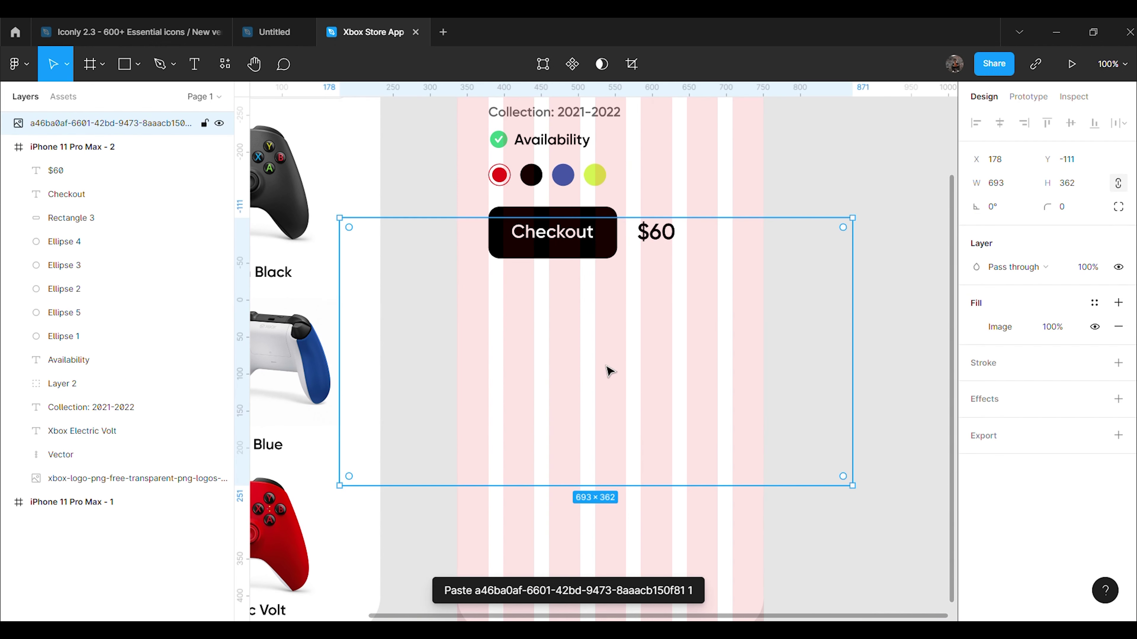
scroll(622, 478, down, 4)
drag(643, 414, 659, 403)
click(810, 516)
click(716, 340)
click(614, 495)
drag(115, 134, 109, 165)
mouse_move(627, 281)
mouse_down()
mouse_move(638, 293)
mouse_move(637, 283)
mouse_up()
click(868, 485)
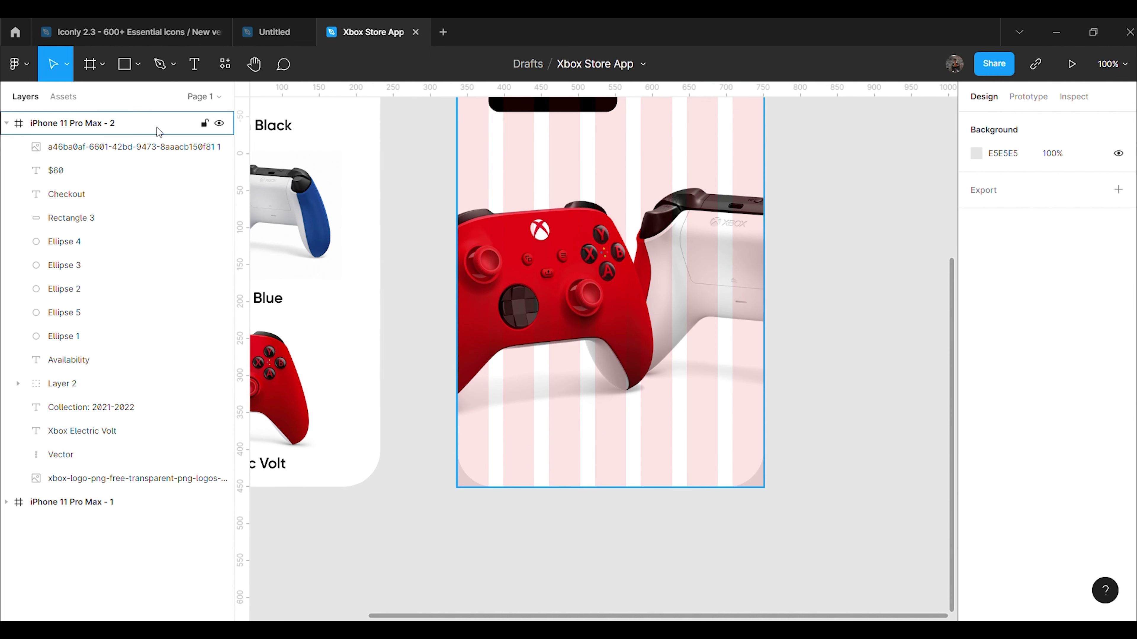
Step: Hide the layout grid of iPhone 11 Pro Max - 2 and collapse its layers
click(158, 131)
click(1094, 351)
click(796, 447)
scroll(797, 447, up, 5)
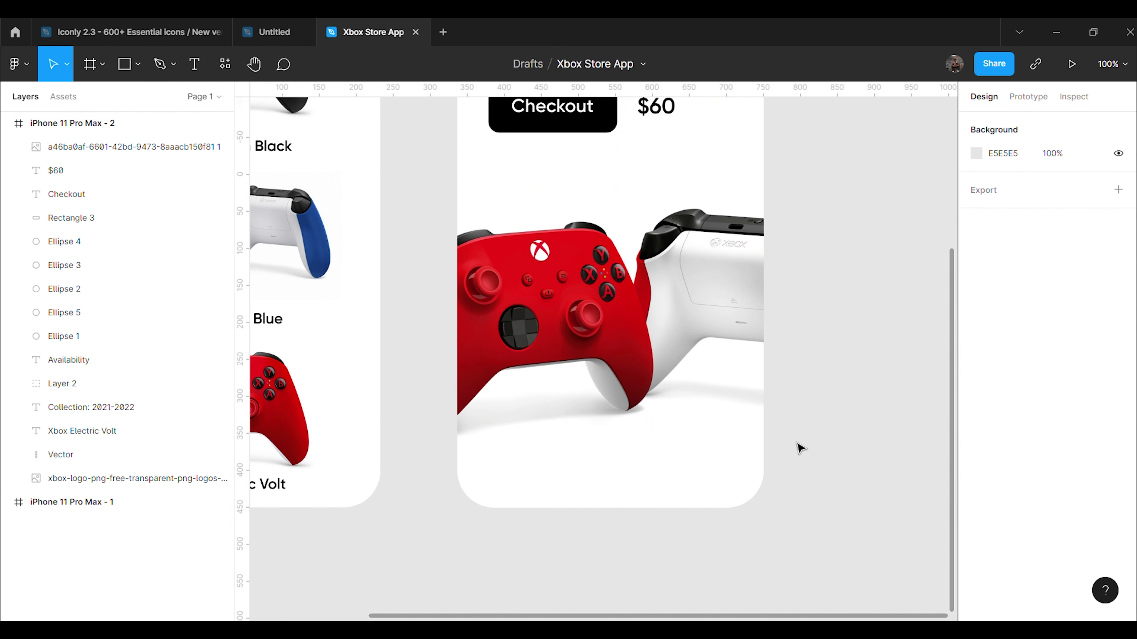
key(ctrl+minus)
scroll(800, 441, up, 3)
scroll(797, 438, down, 2)
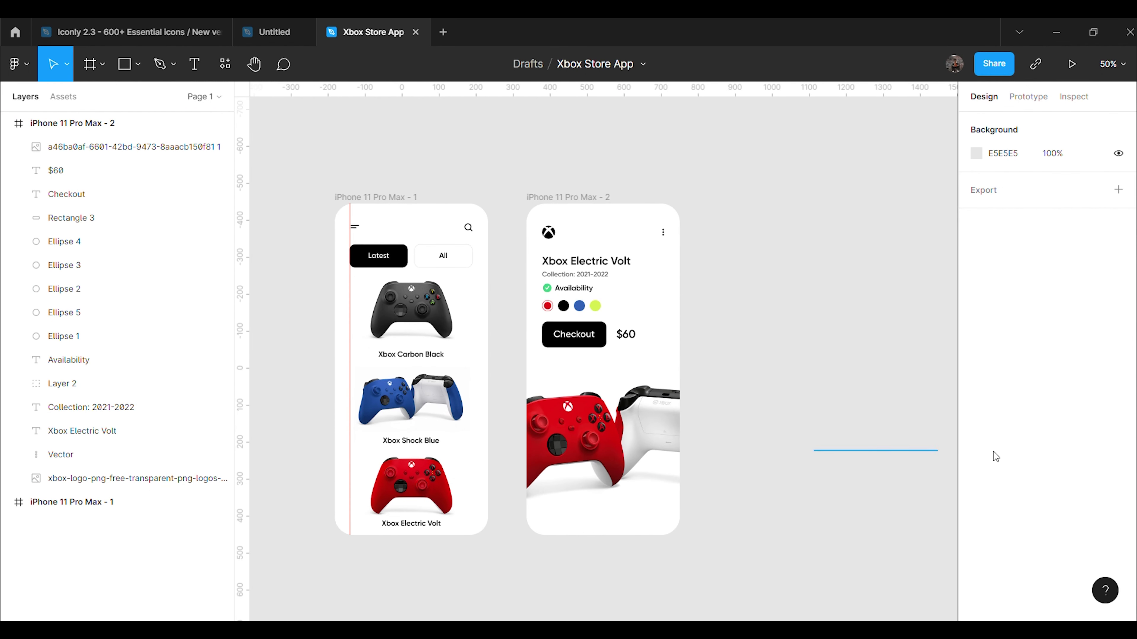
scroll(993, 457, right, 2)
click(6, 122)
Step: Add a third iPhone 11 Pro Max frame to the right of the second screen, level with it
click(89, 64)
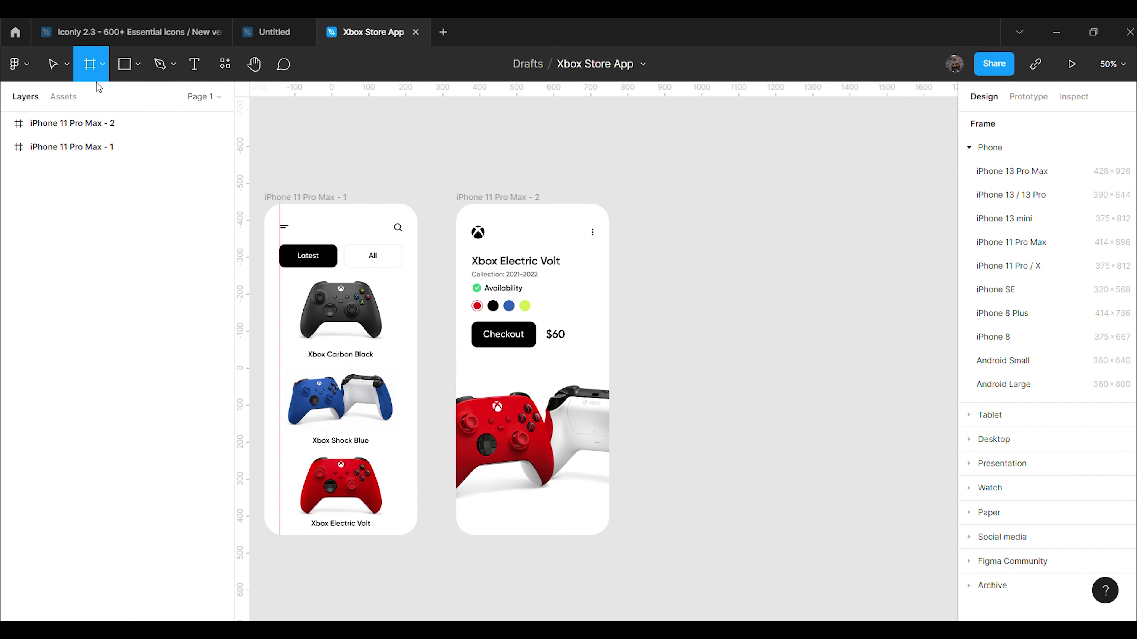
click(104, 65)
click(89, 99)
click(1010, 242)
drag(697, 348, 726, 366)
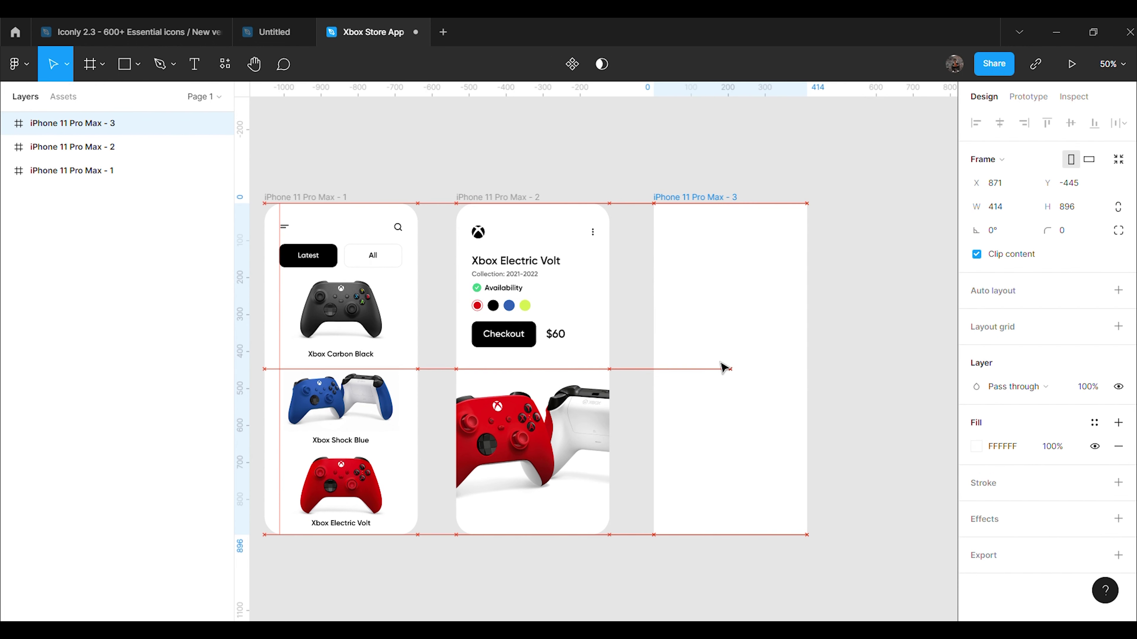
Step: Set the third frame's corner radius to 50
click(1088, 238)
key(Return)
click(876, 408)
key(ctrl+z)
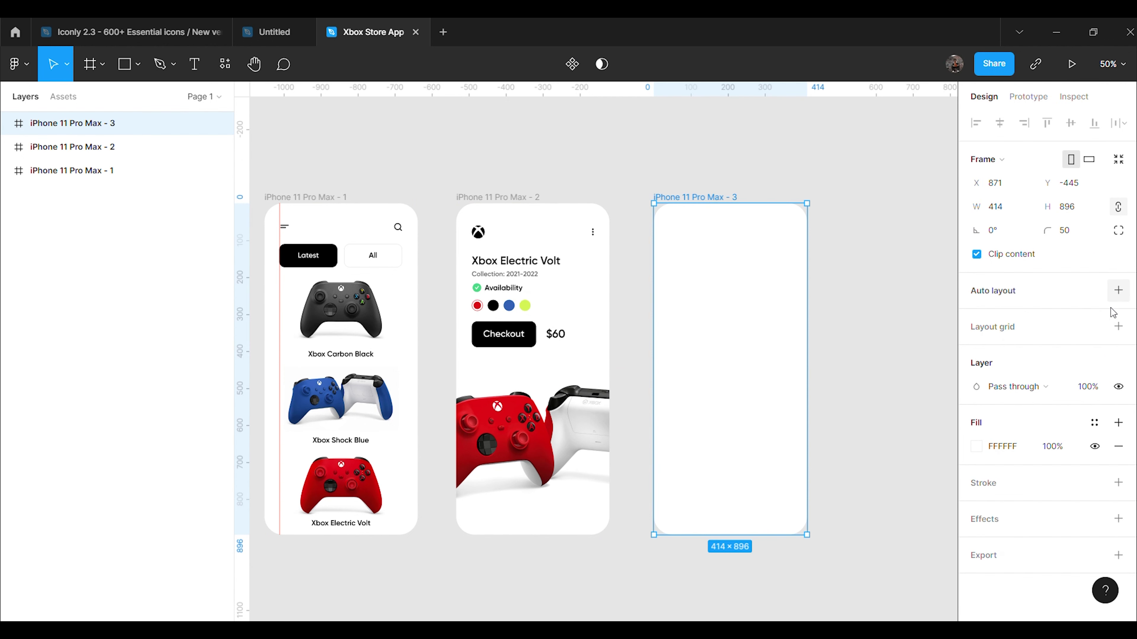
Step: Give the third frame a layout grid of 7 stretched columns
click(1119, 327)
click(976, 350)
click(822, 353)
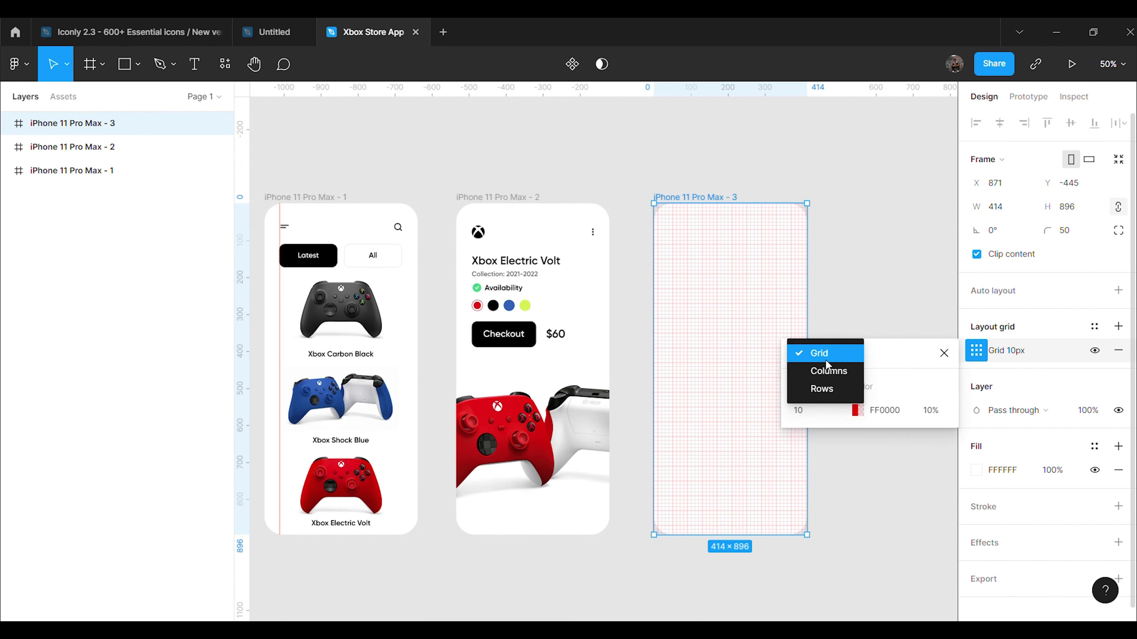
click(828, 369)
text(7)
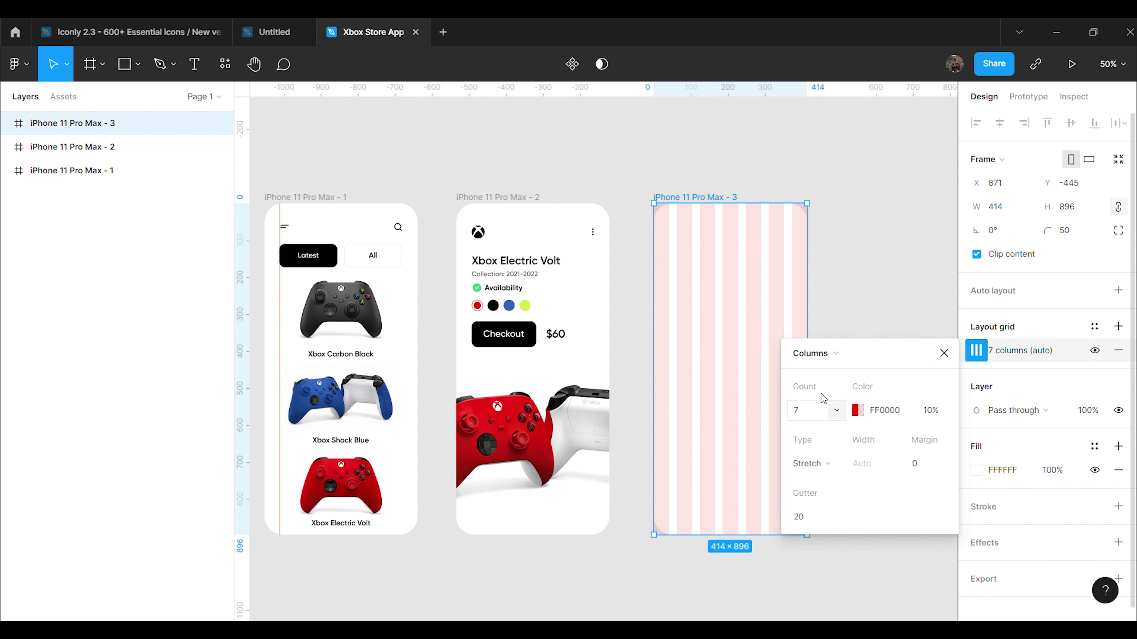
click(879, 297)
Step: Paste the Cancel icon into the third frame and position it near the upper-left corner at X 38, Y 55
scroll(901, 345, right, 3)
scroll(903, 346, up, 5)
scroll(902, 336, up, 5)
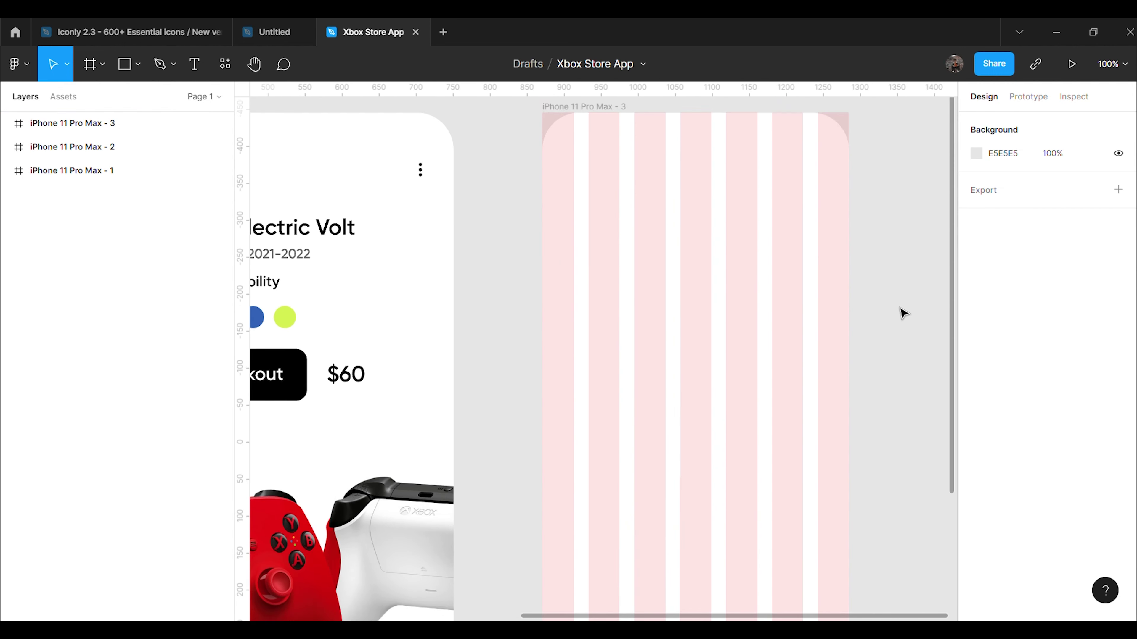
scroll(934, 281, right, 3)
click(559, 292)
key(ctrl+v)
drag(472, 236, 473, 237)
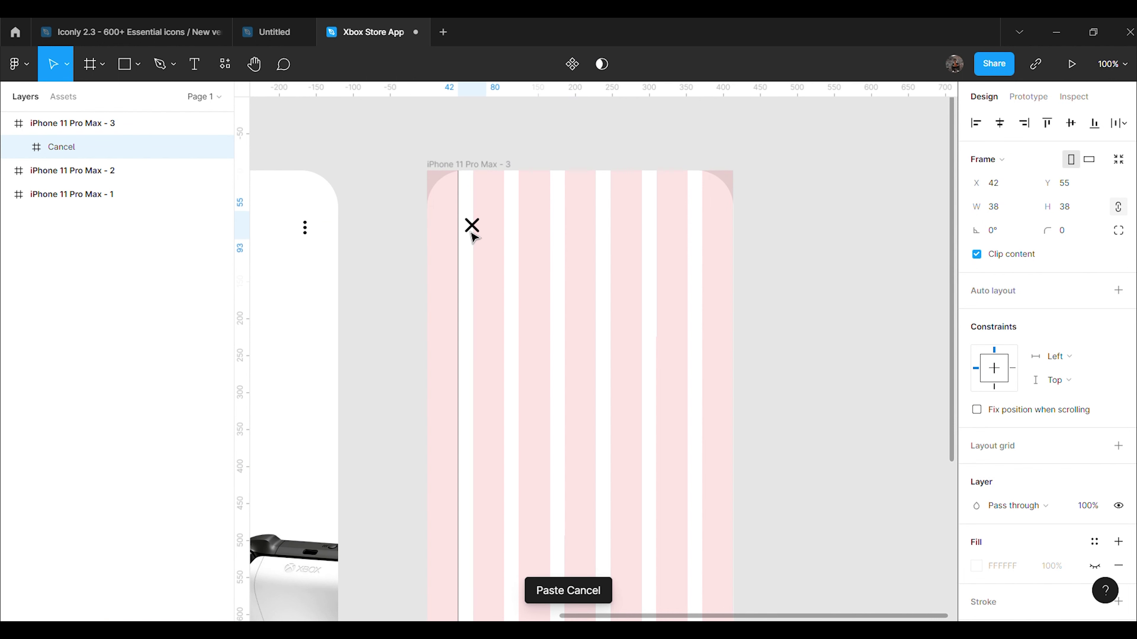
key(Left)
key(Left)
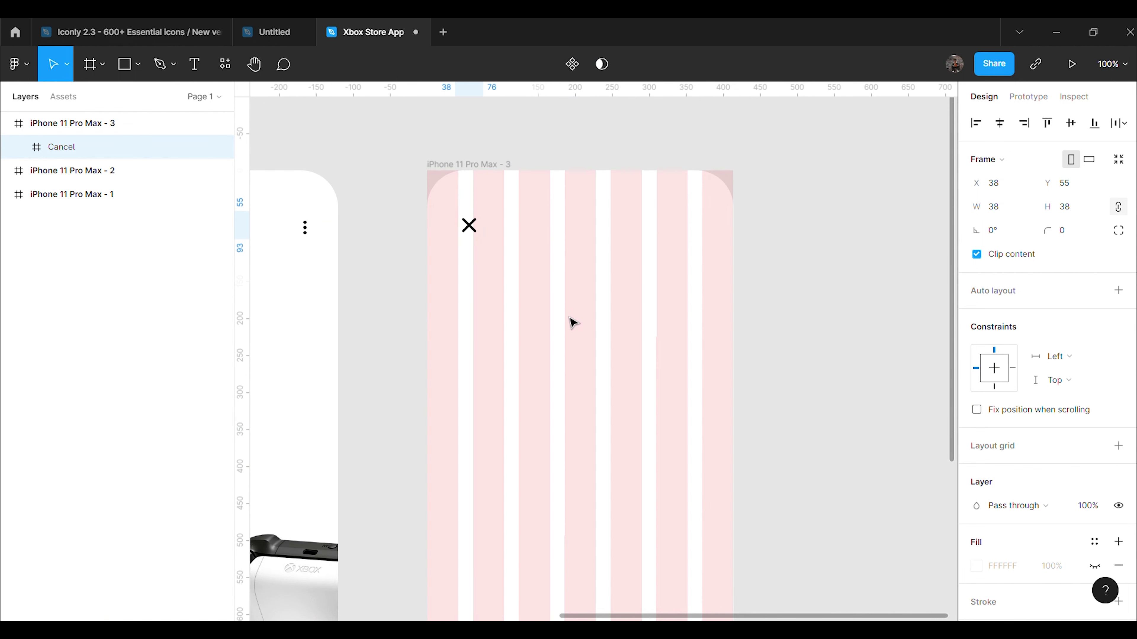
click(764, 358)
Step: Draw a circle in the third frame, size it to 342 × 342 and center it horizontally at X 36, Y 143
scroll(881, 382, down, 2)
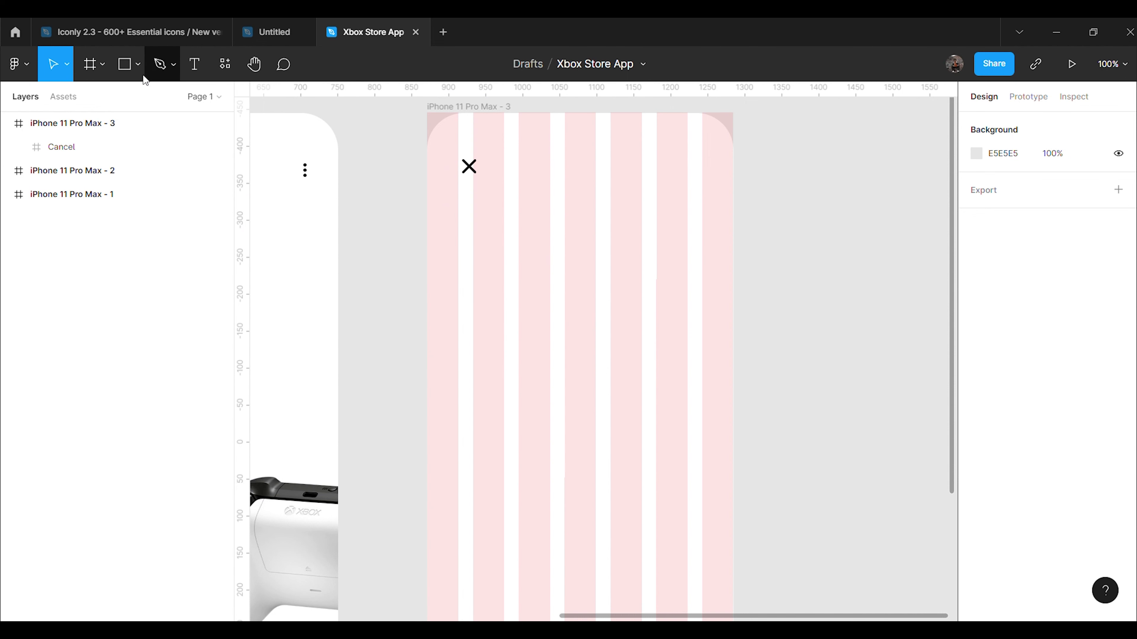
click(137, 64)
click(134, 152)
drag(473, 226, 591, 344)
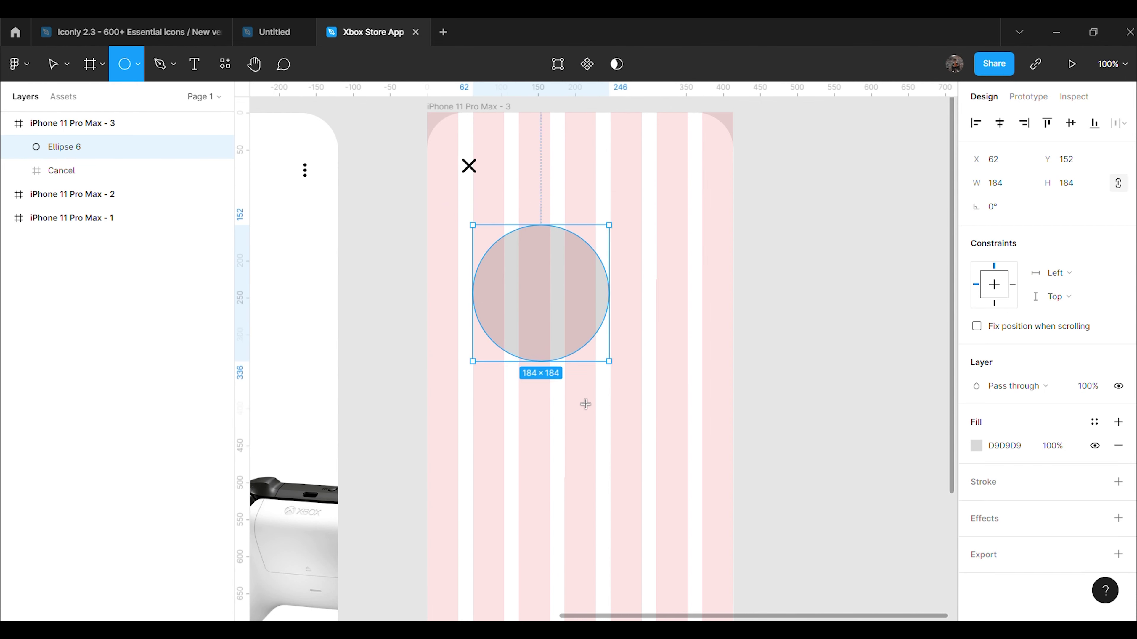
drag(576, 388, 635, 480)
click(1023, 186)
text(3)
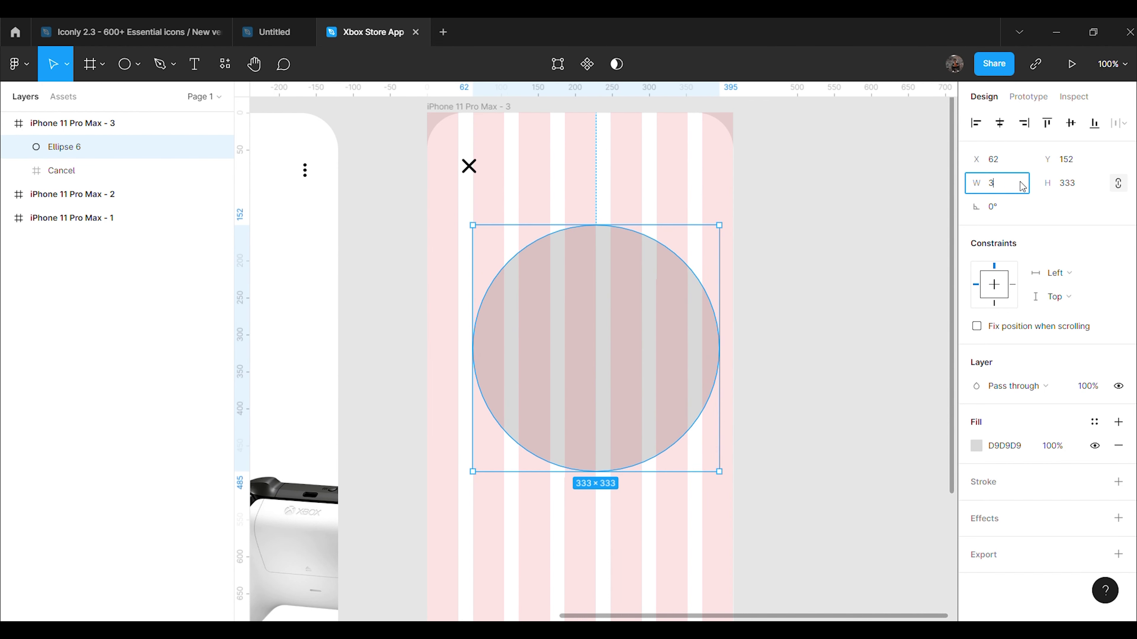
text(42)
key(Return)
drag(671, 354, 649, 346)
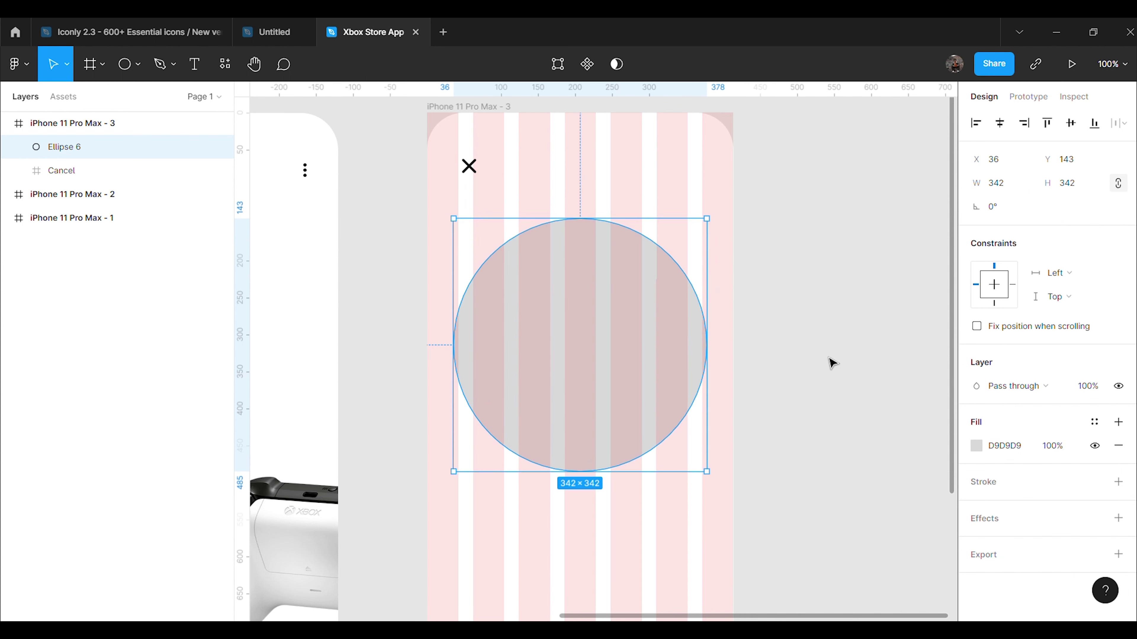
Step: Fill the large circle with C4C4C4
click(1009, 446)
text(C4C4C4)
key(Return)
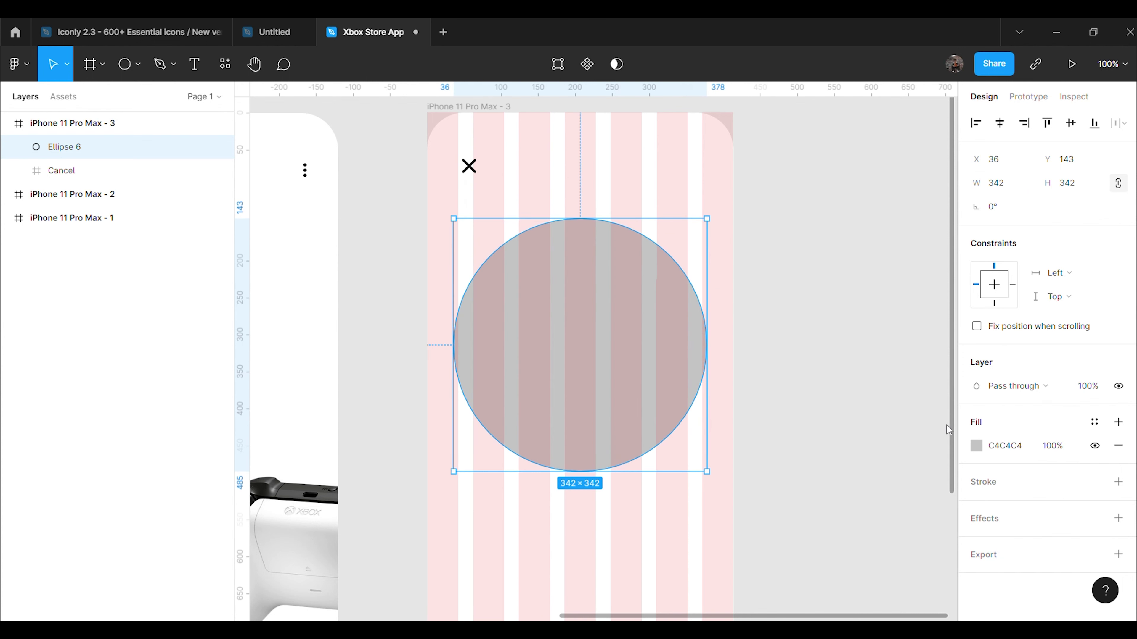
key(Escape)
Step: Hide the layout grid of iPhone 11 Pro Max - 3
click(468, 106)
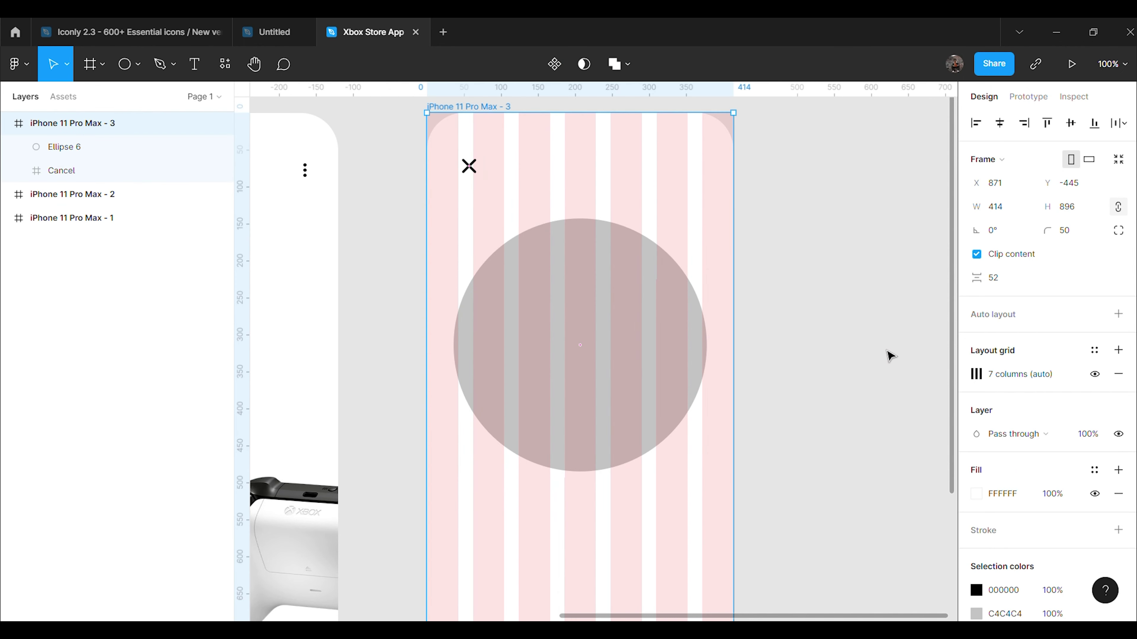
click(1096, 374)
click(840, 342)
Step: Duplicate the large circle, resize the copy to 107 × 107 and place it over the original's lower-left edge at X 47, Y 403
click(594, 334)
key(ctrl+d)
drag(591, 332, 609, 501)
click(1018, 192)
text(107)
key(Return)
drag(515, 443, 523, 459)
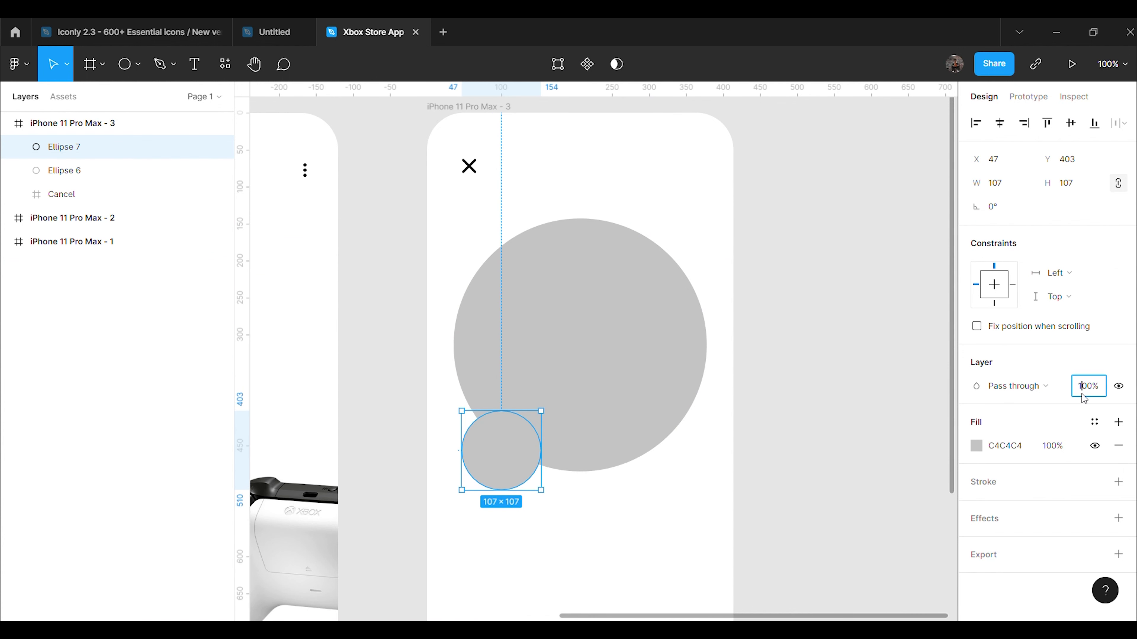
key(Escape)
click(855, 397)
click(492, 475)
click(1050, 449)
key(Escape)
click(880, 428)
Step: Move the small circle below the large circle to X 92, Y 547
scroll(879, 428, down, 3)
scroll(810, 407, down, 1)
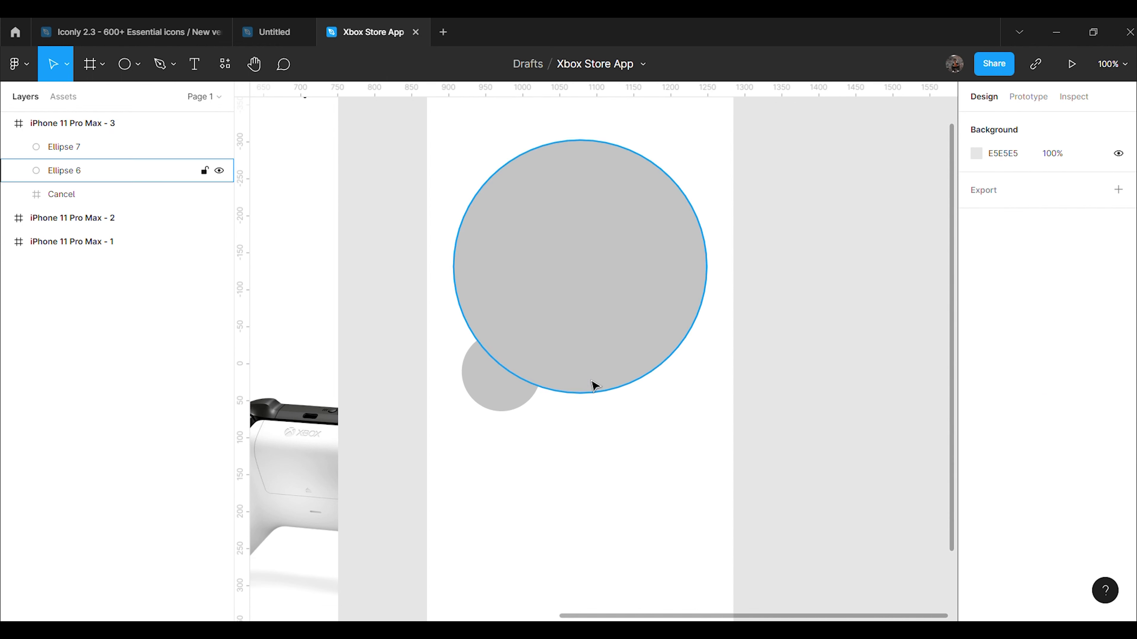
click(517, 388)
drag(517, 388, 550, 495)
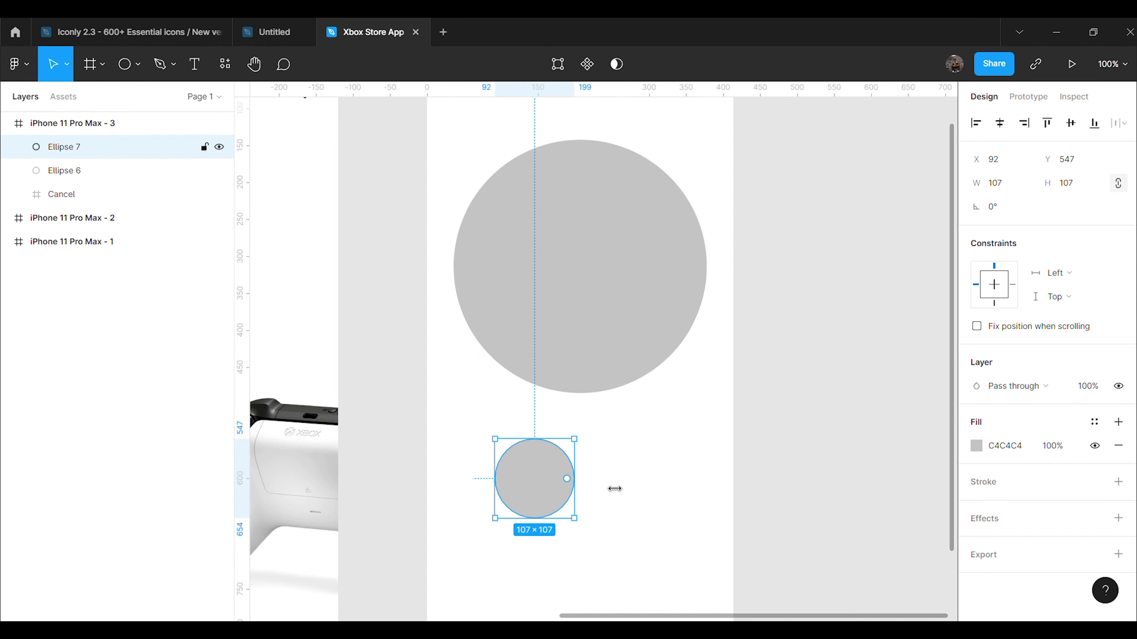
Step: Set the small circle's layer opacity to 40%
click(1056, 452)
key(Return)
key(6)
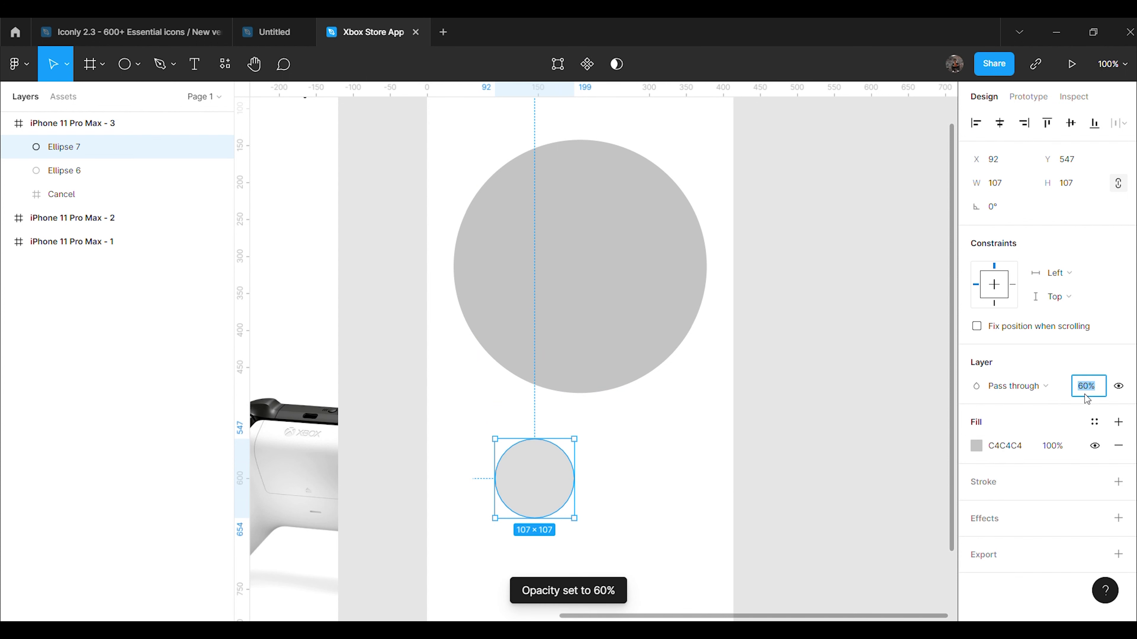
text(40)
key(Return)
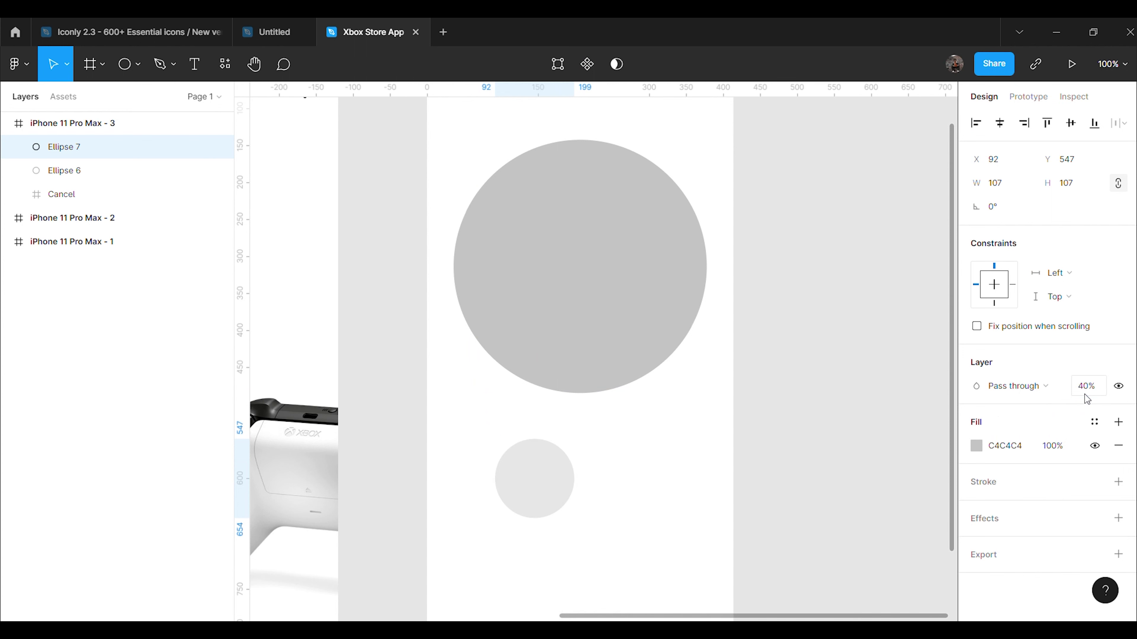
Step: Move the small circle back to the large circle's lower-left edge at X 47, Y 410 and set its layer opacity to 80%
click(888, 437)
drag(547, 506, 513, 397)
text(60)
key(Return)
key(Return)
click(903, 414)
click(521, 395)
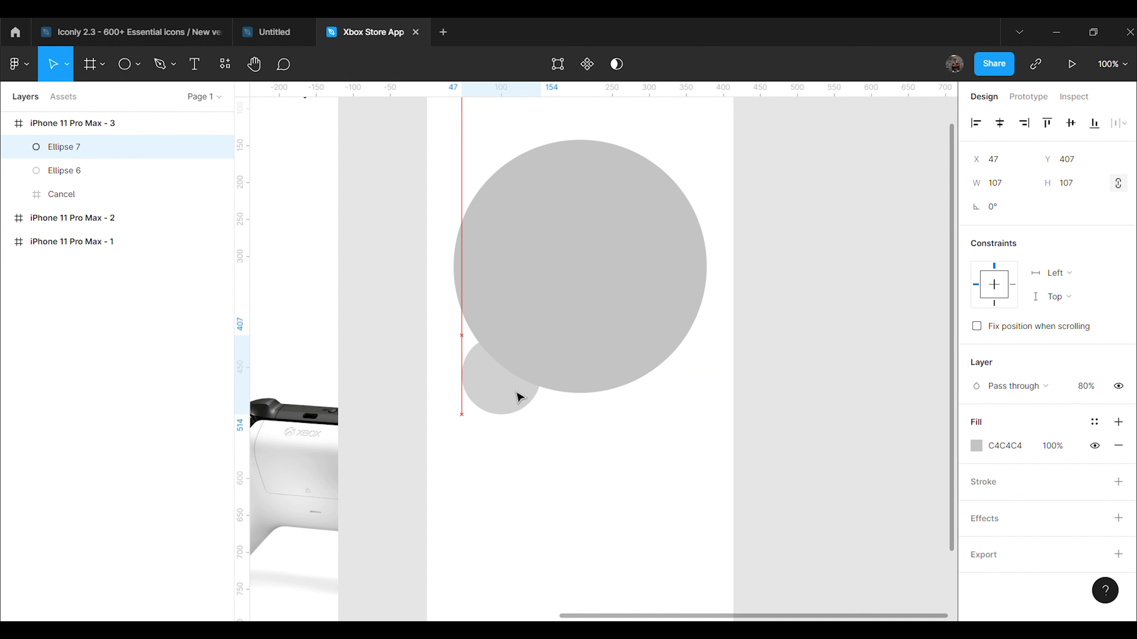
click(97, 174)
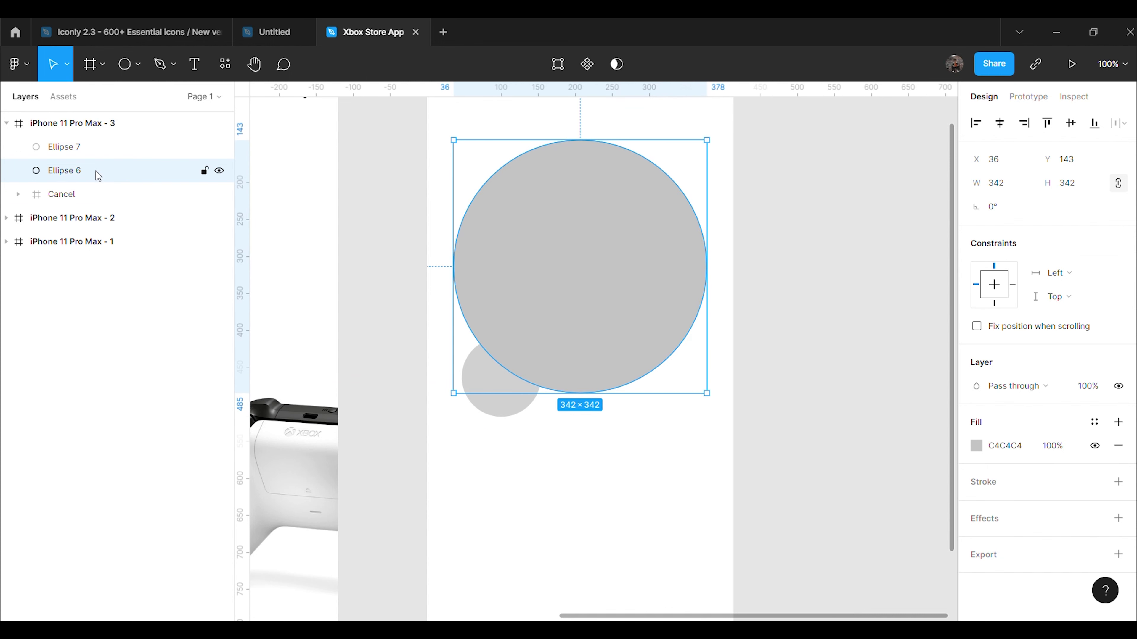
click(102, 148)
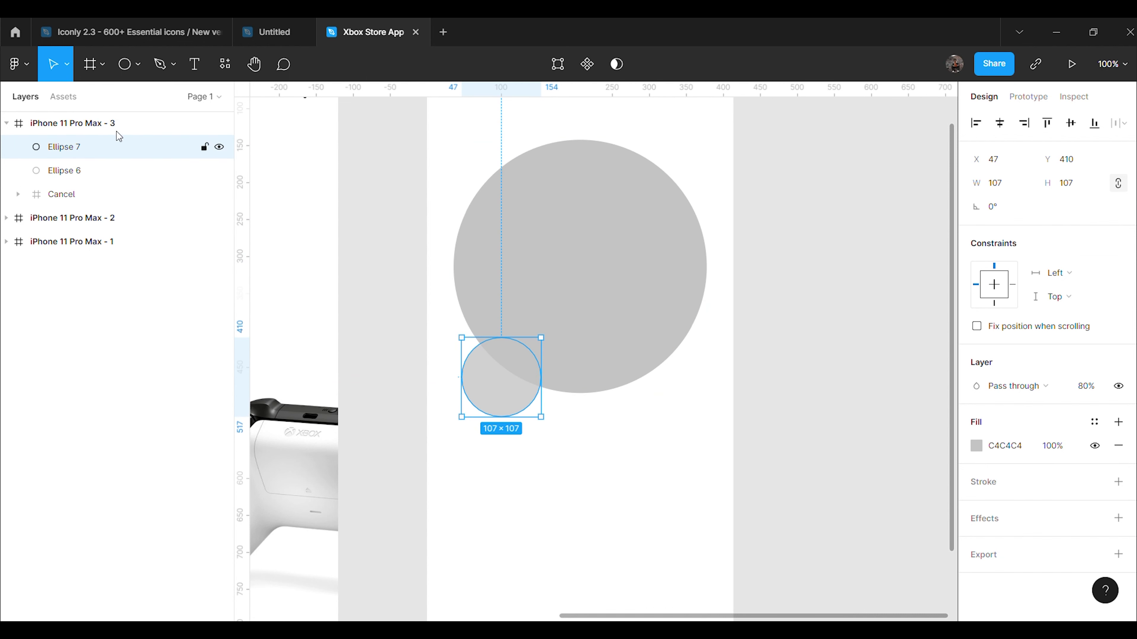
Step: Paste the 3D thumbs-up hand image over the large circle so its sleeve runs off the frame's right edge
click(579, 300)
key(ctrl+v)
drag(641, 293, 618, 291)
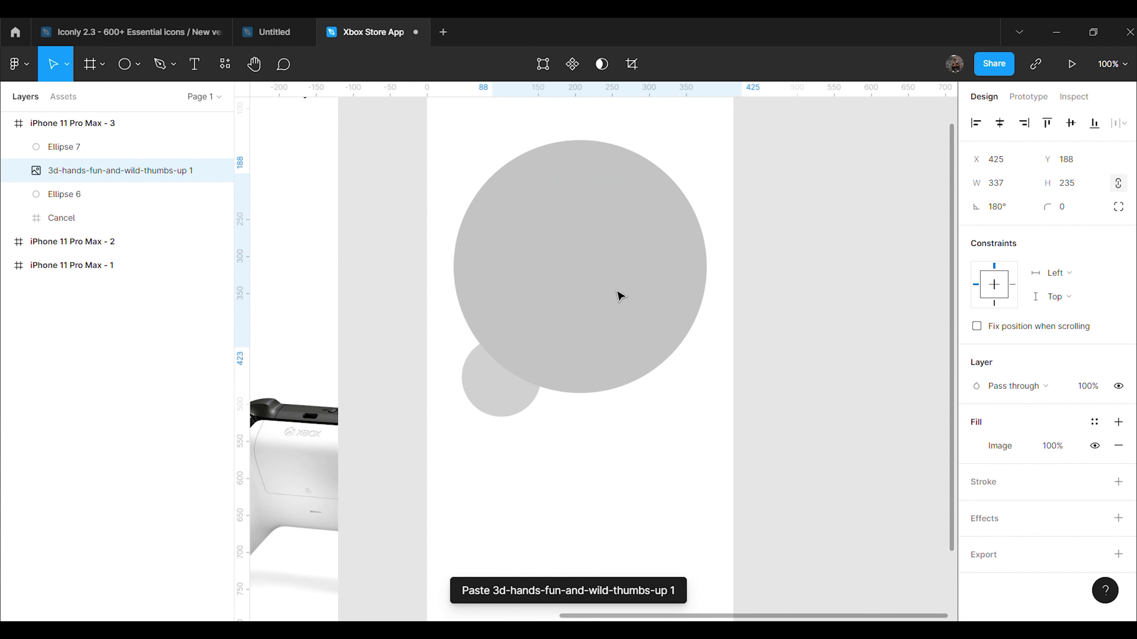
scroll(673, 435, up, 2)
drag(605, 412, 626, 412)
click(865, 321)
Step: Add the text "Payment of $60 done" below the circles at X 48, Y 550
scroll(864, 321, down, 6)
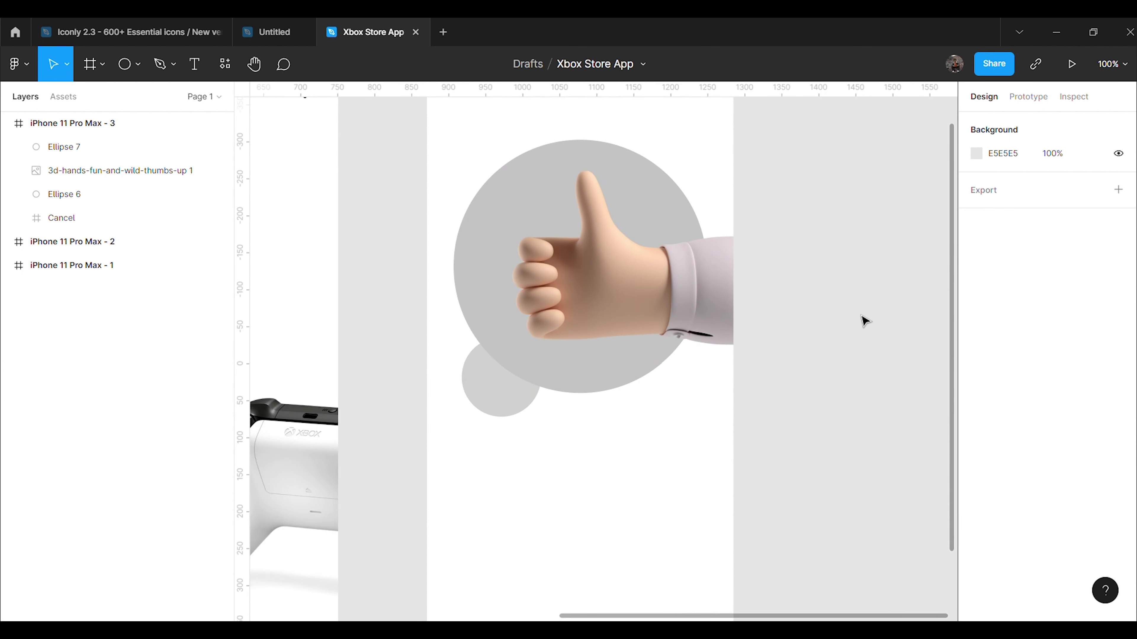
click(194, 63)
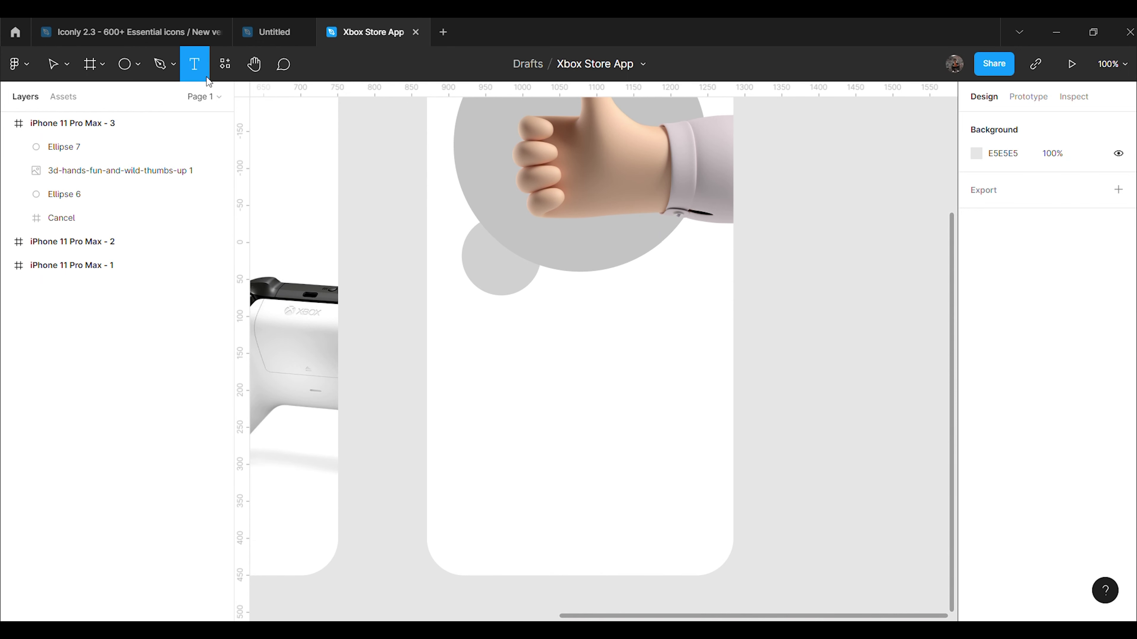
click(463, 325)
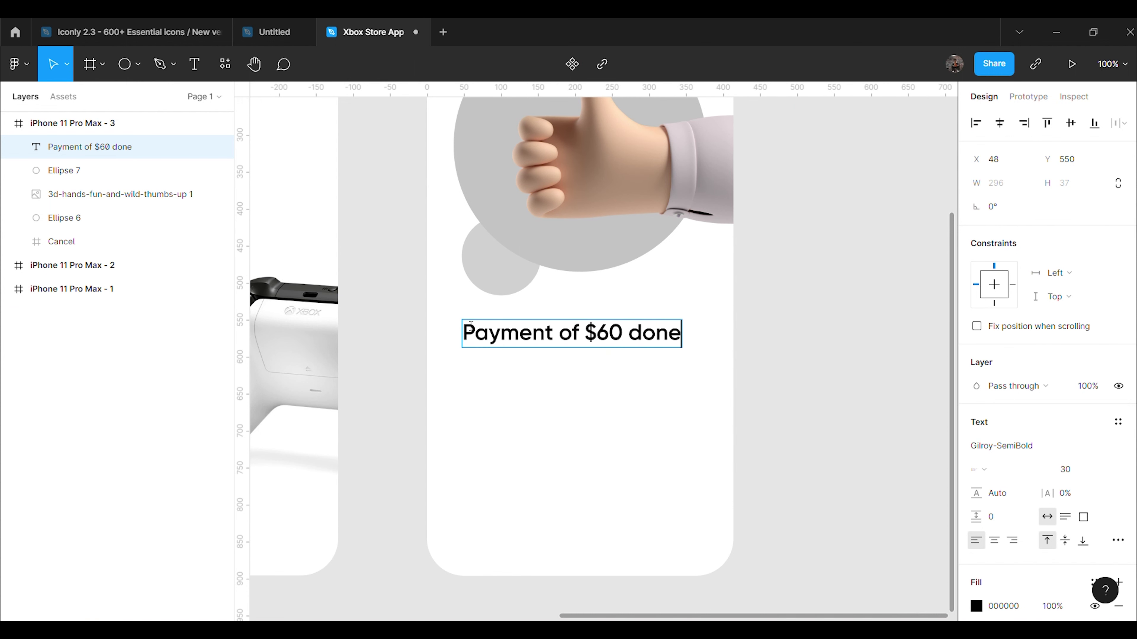
key(Escape)
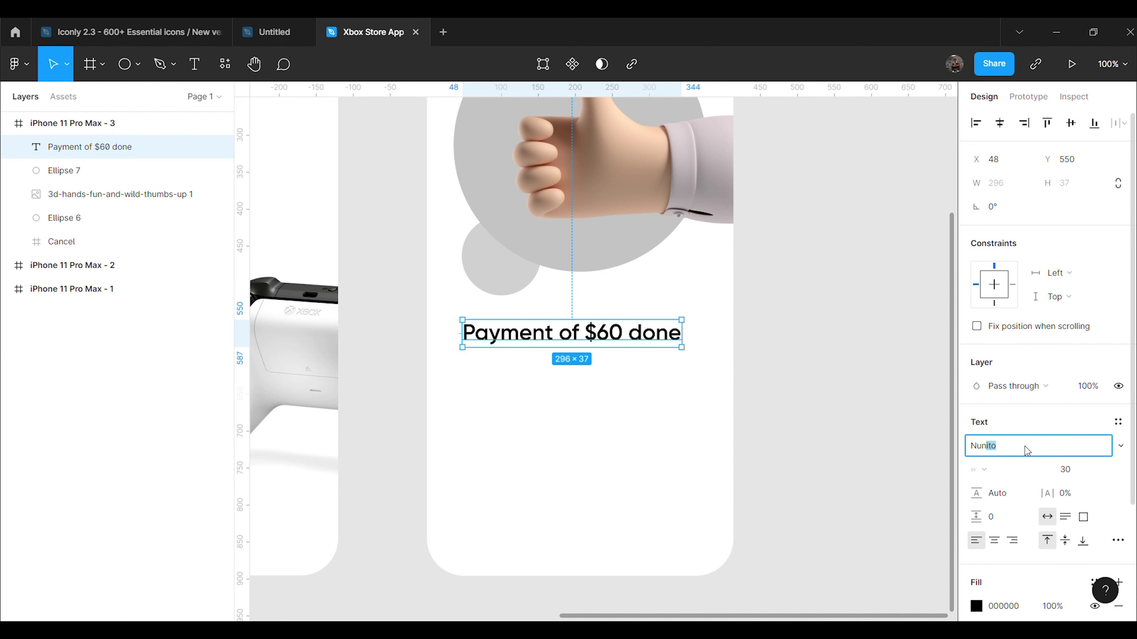
Step: Set the payment text's font to Nunito at size 28
click(1027, 450)
text(Nunito)
key(Return)
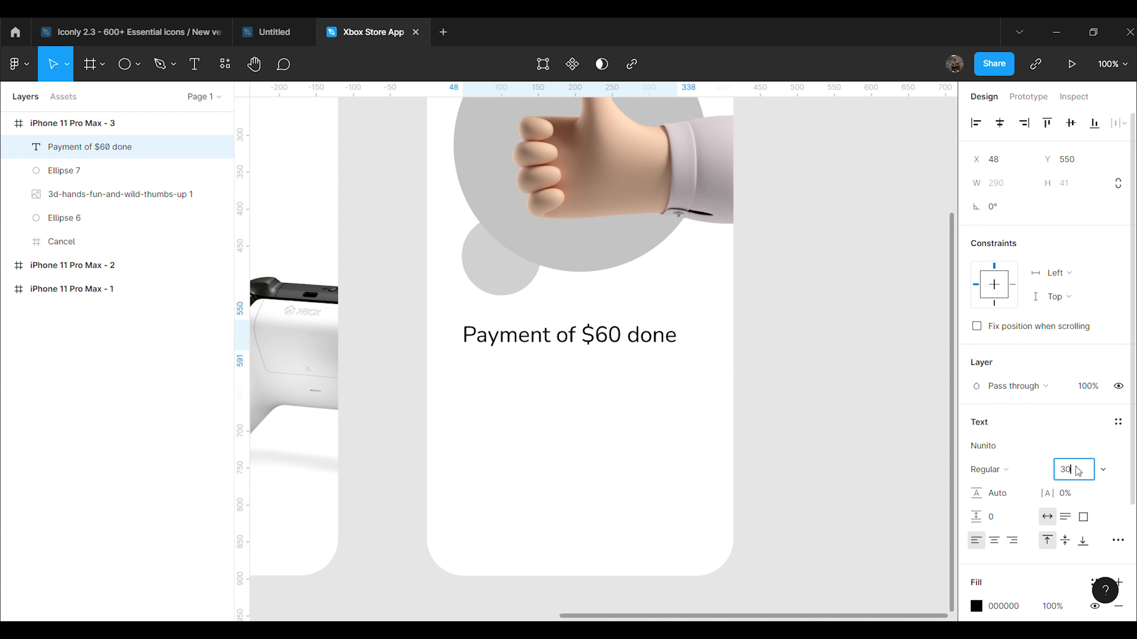
click(1077, 471)
text(30)
key(Return)
Step: Try the SemiBold and Bold weights on the payment text
click(987, 469)
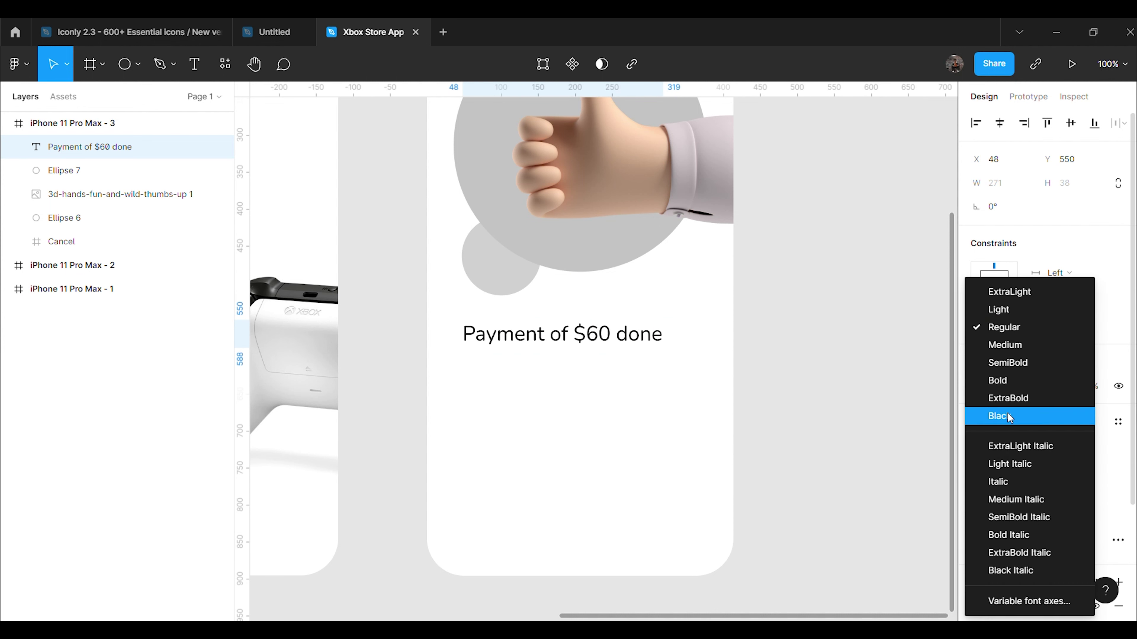
click(995, 364)
click(833, 427)
click(658, 341)
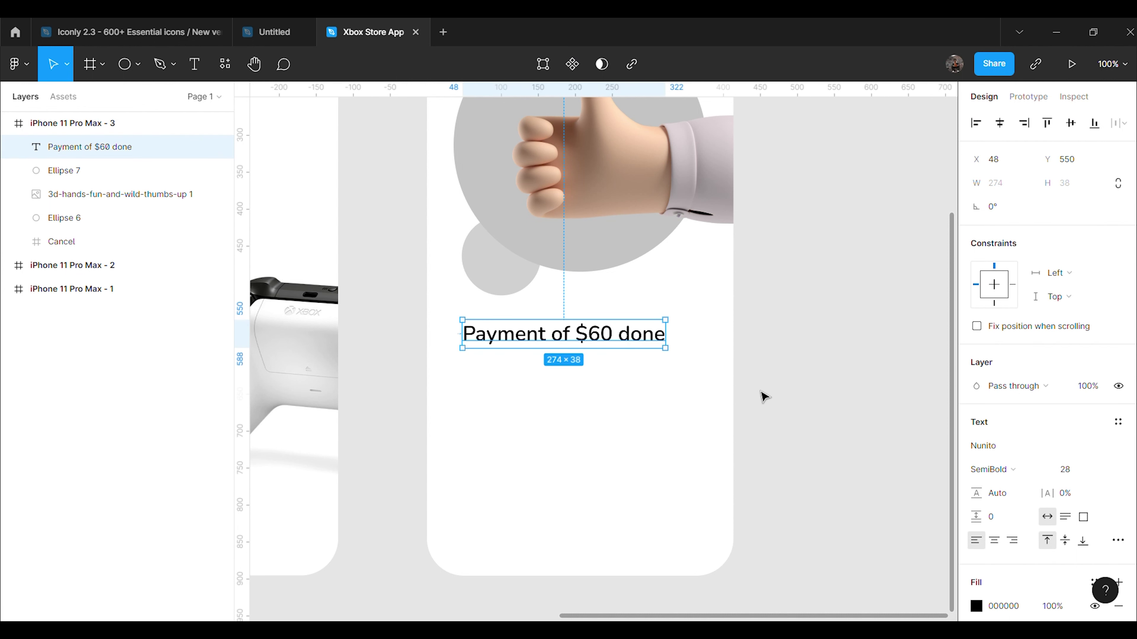
click(987, 469)
click(985, 381)
click(817, 447)
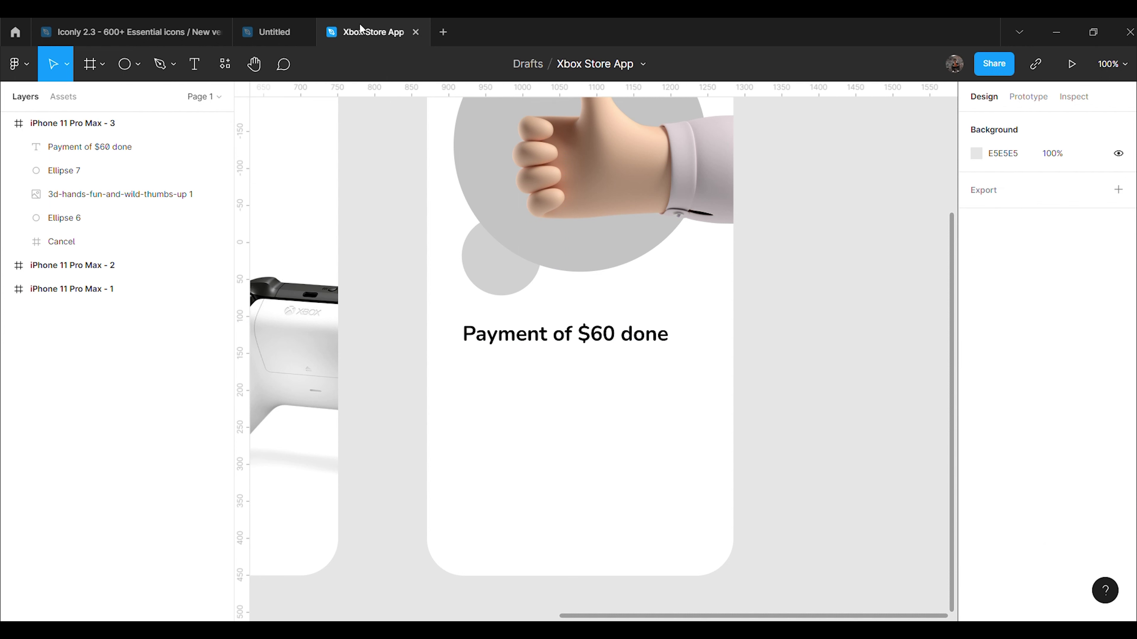
Step: Narrow the payment text box to a width of 187 so it wraps onto two lines, and add a period after "done"
click(658, 338)
drag(676, 345, 612, 358)
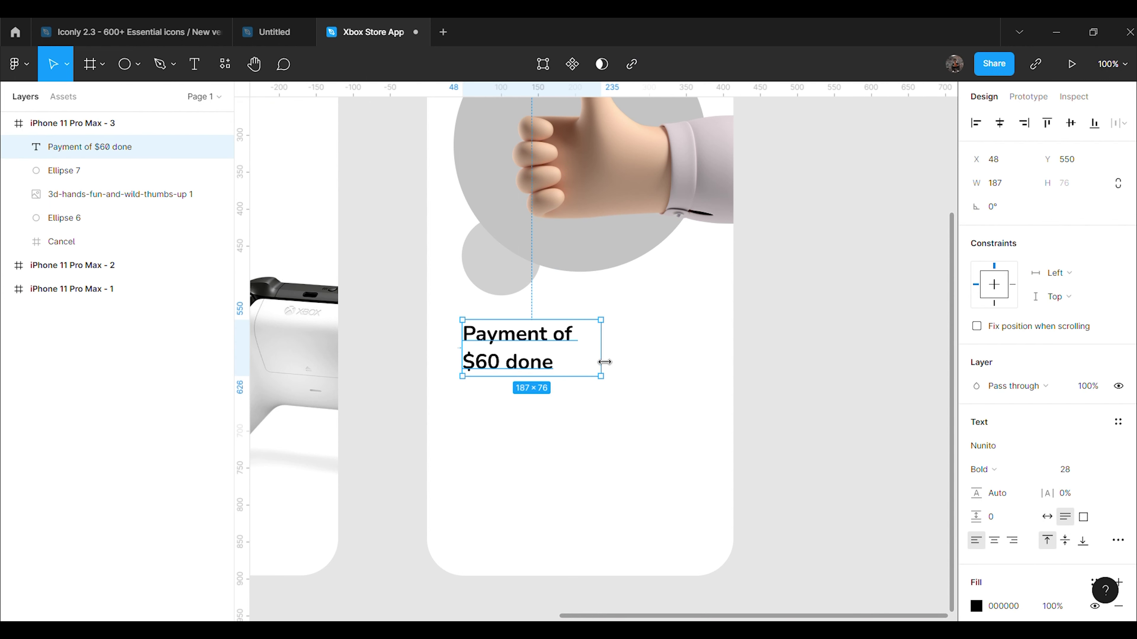
double_click(551, 373)
click(559, 374)
key(Escape)
Step: Set the payment text's weight to ExtraBold and move it to X 125, Y 578
click(983, 470)
click(1002, 398)
click(825, 449)
click(112, 147)
drag(526, 357, 603, 393)
key(minus)
scroll(601, 354, up, 1)
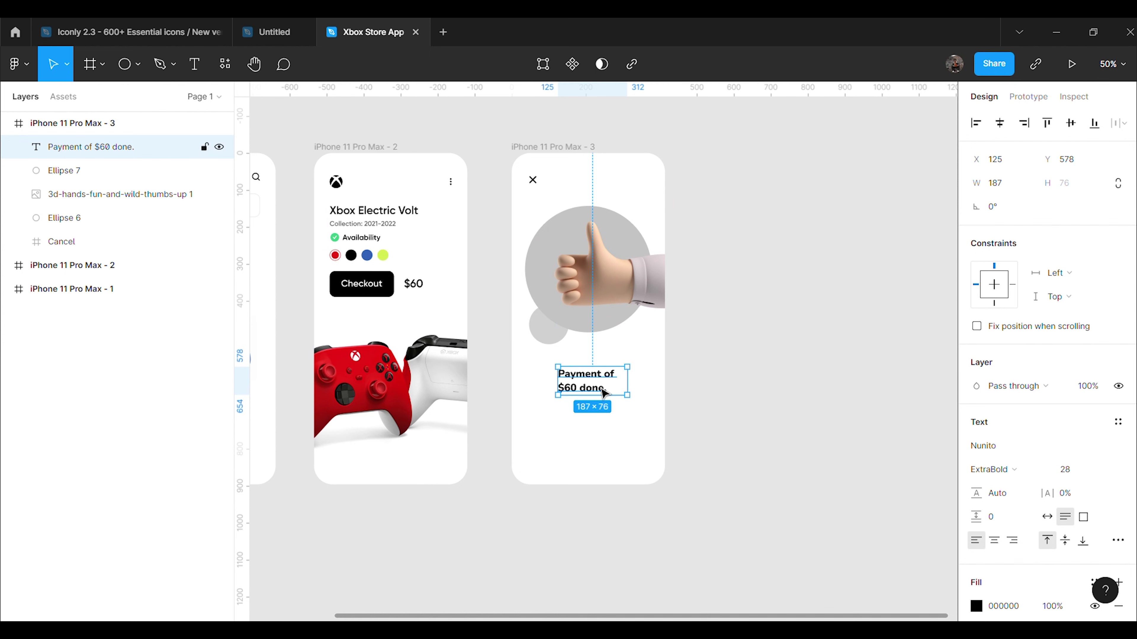
click(736, 418)
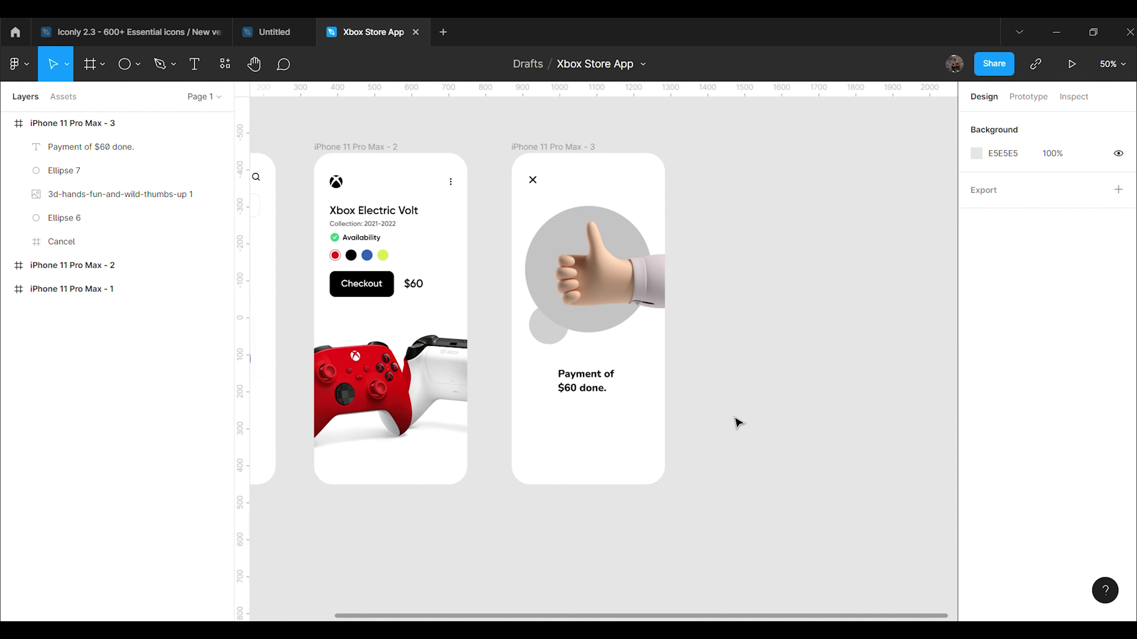
Step: Set the payment text's letter spacing to 8% and shift the text to X 126, Y 571
key(plus)
click(613, 417)
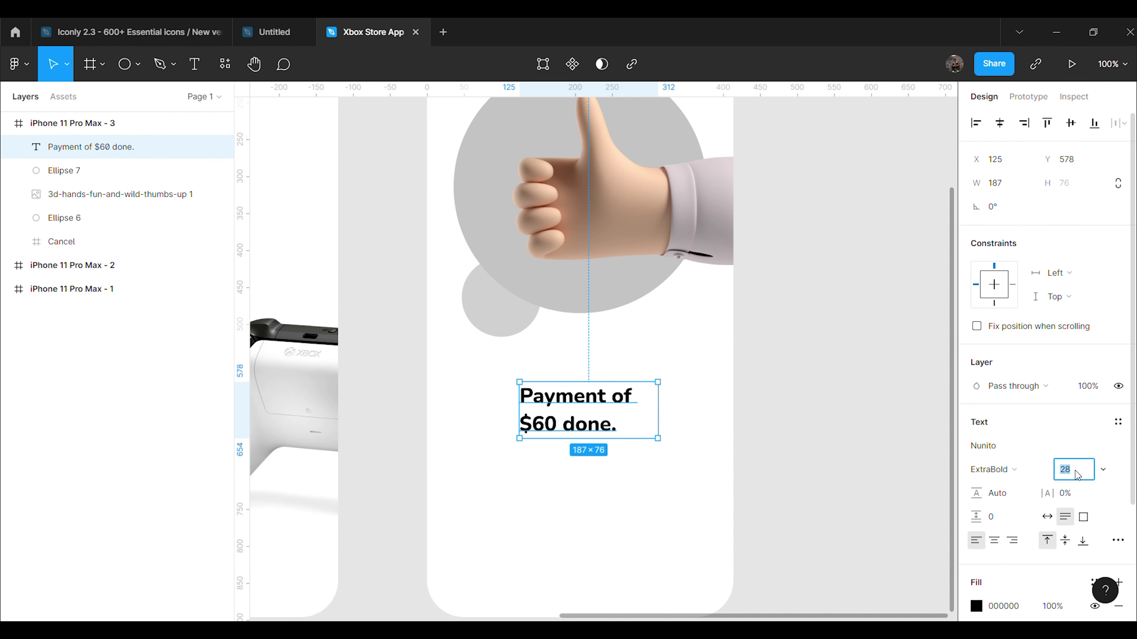
click(1079, 497)
text(8)
key(Return)
key(Escape)
drag(627, 434, 576, 424)
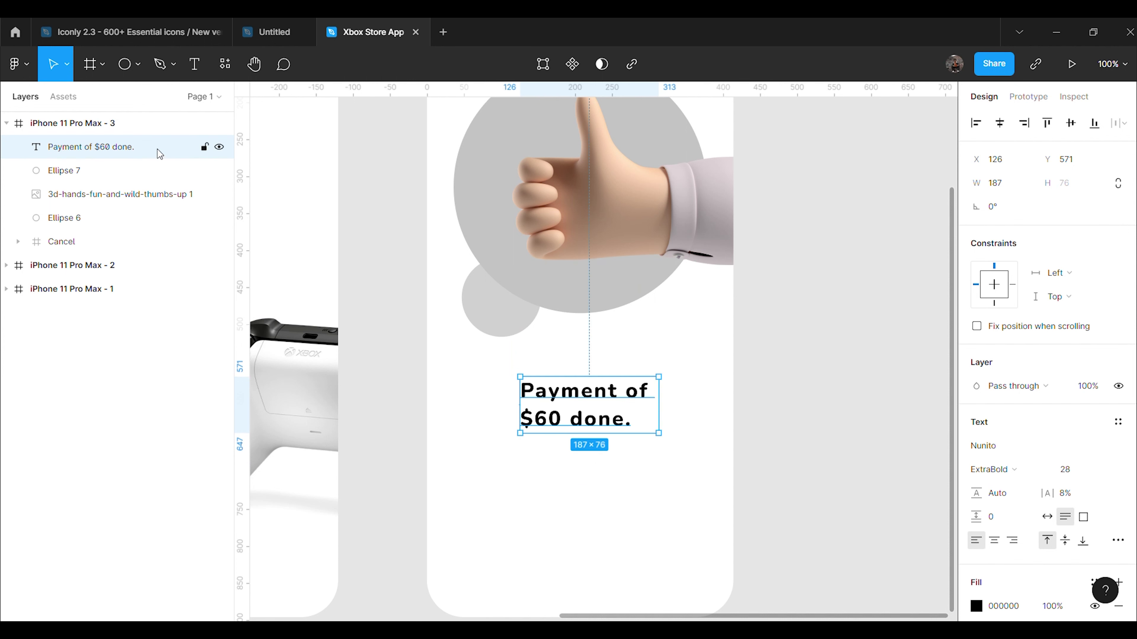
Step: Show the layout grid of iPhone 11 Pro Max - 3 and align the payment text with the third column's left edge at X 124, Y 567
key(Escape)
click(1094, 345)
click(598, 428)
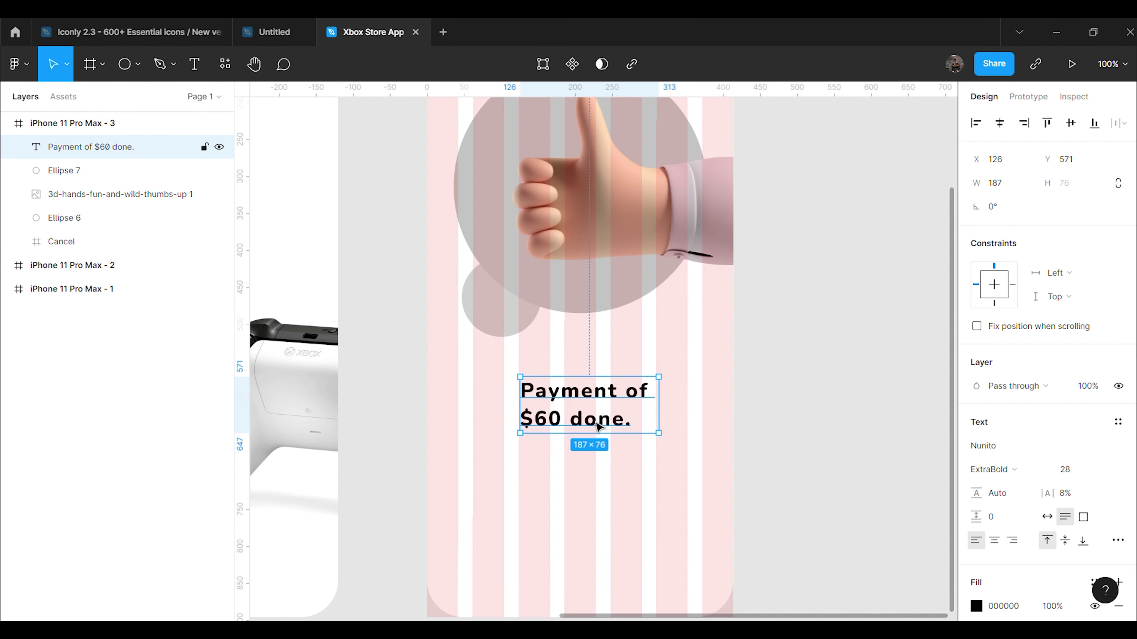
drag(589, 419, 587, 416)
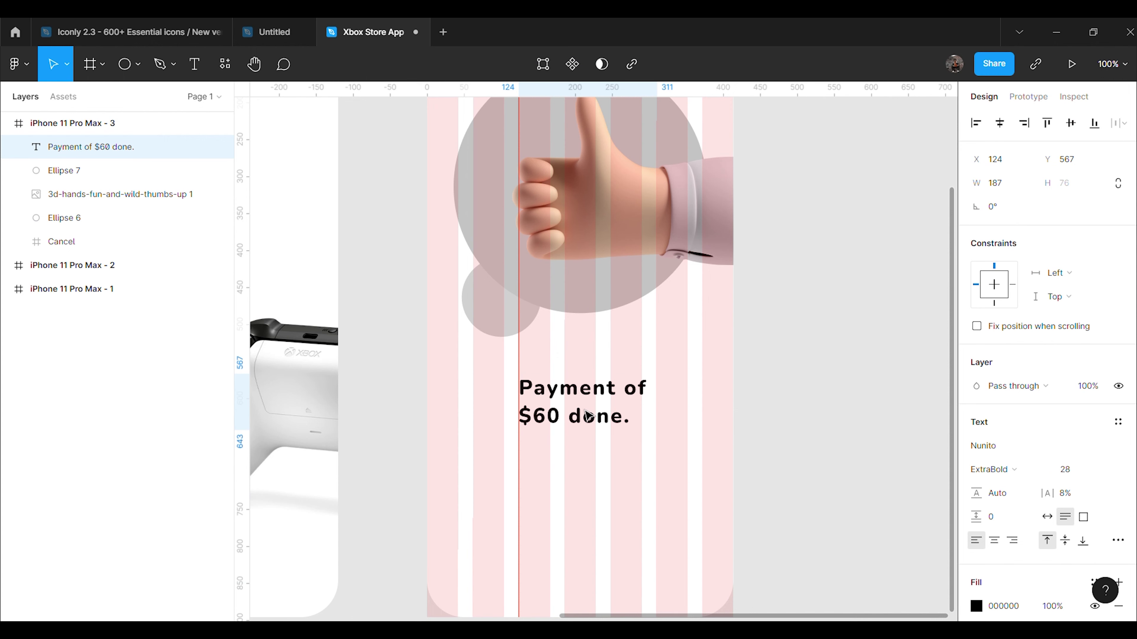
click(757, 418)
Step: Hide the column layout grid on iPhone 11 Pro Max - 3
click(218, 126)
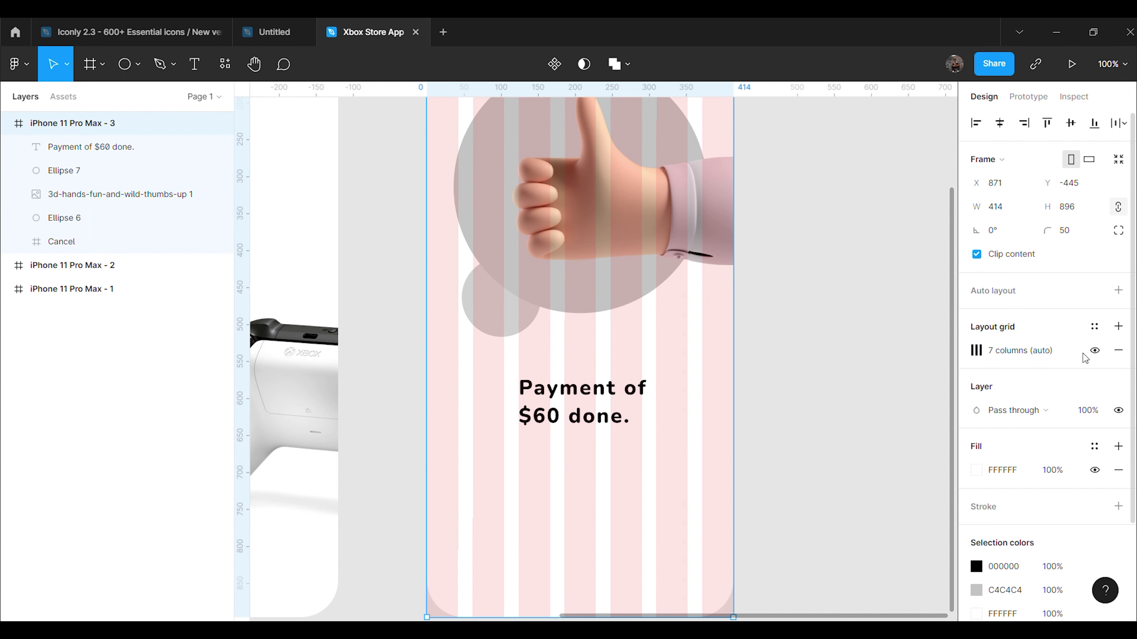
click(1093, 350)
click(836, 371)
Step: Draw a 226 × 88 rectangle with corner radius 15 below the payment text at X 95, Y 712
scroll(836, 370, down, 2)
scroll(837, 371, up, 1)
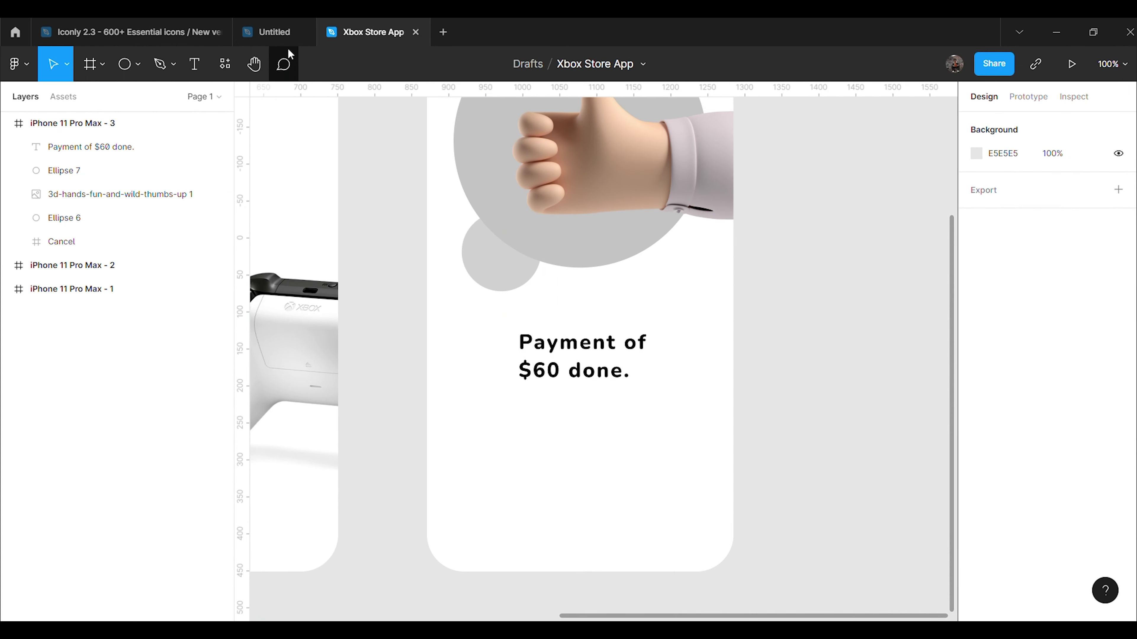
click(283, 64)
key(Escape)
click(138, 64)
click(135, 100)
mouse_move(496, 435)
mouse_down()
mouse_move(677, 511)
mouse_move(664, 501)
mouse_up()
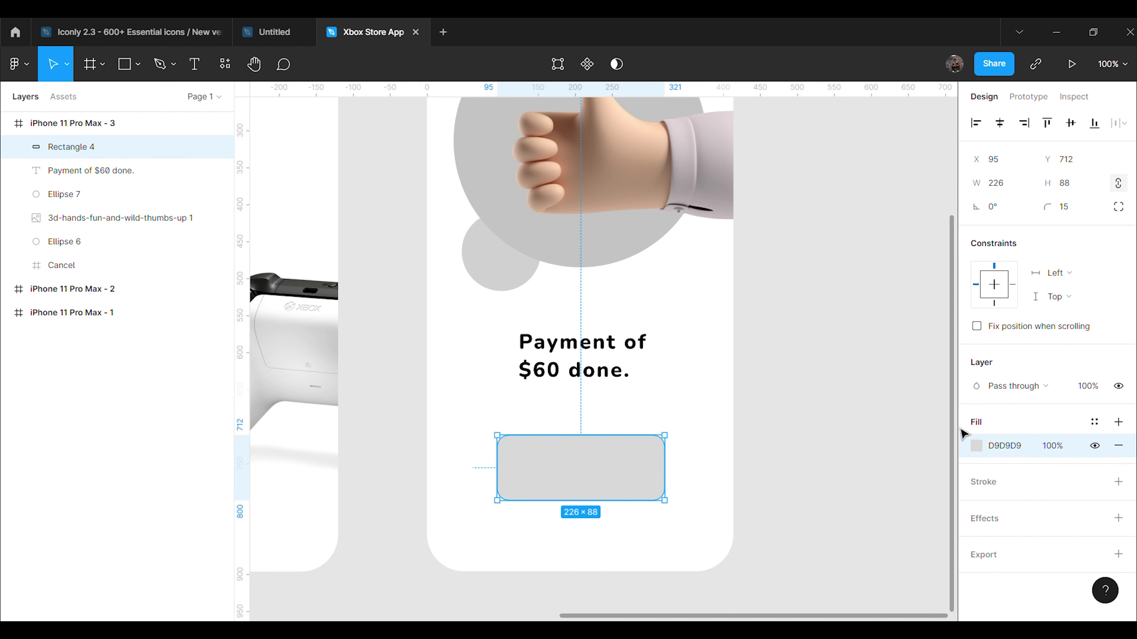
Step: Fill the rounded rectangle with 000000 and centre it horizontally in the frame at X 94, Y 702
click(976, 446)
text(000000)
key(Return)
click(920, 229)
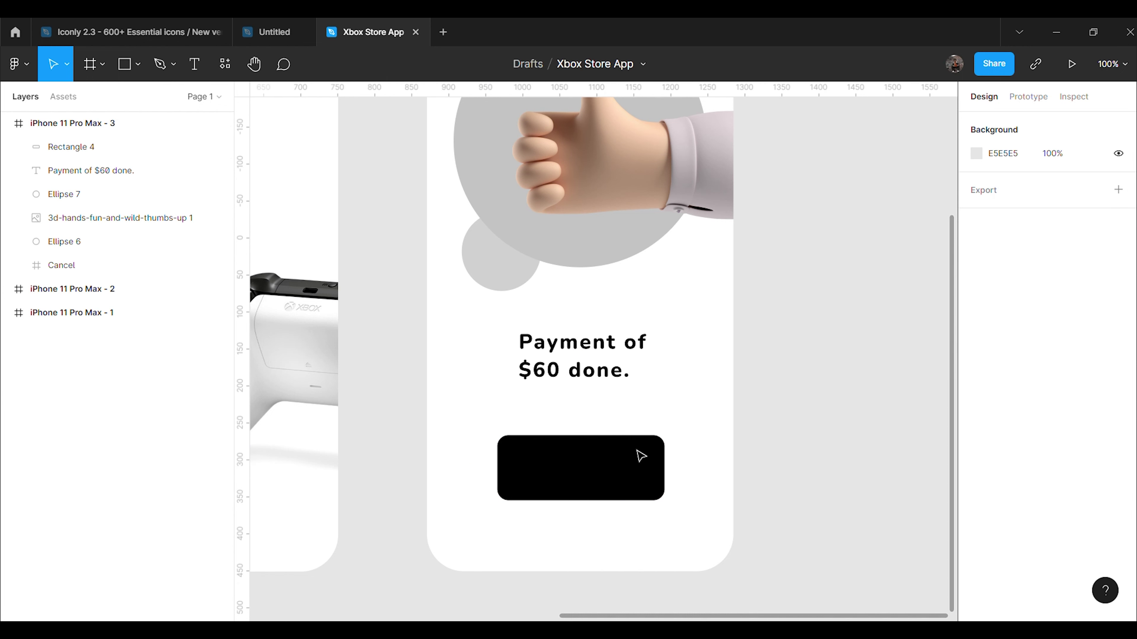
drag(611, 472, 612, 465)
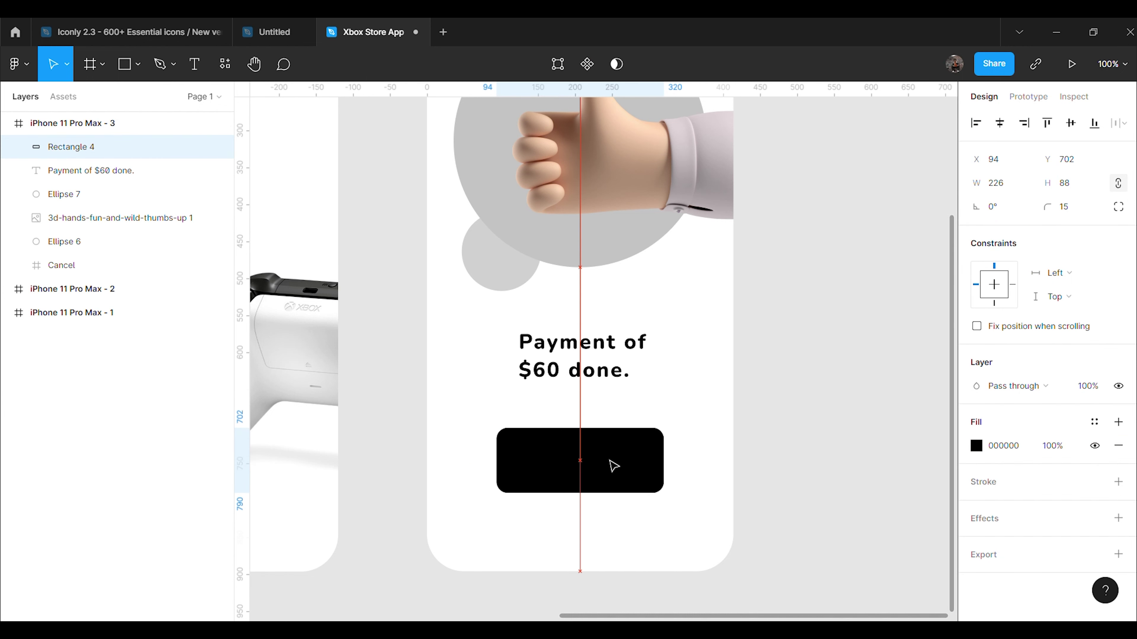
click(823, 480)
Step: Add the text "Home" on the empty canvas beside the third screen and set its fill to FFFFFF
click(194, 64)
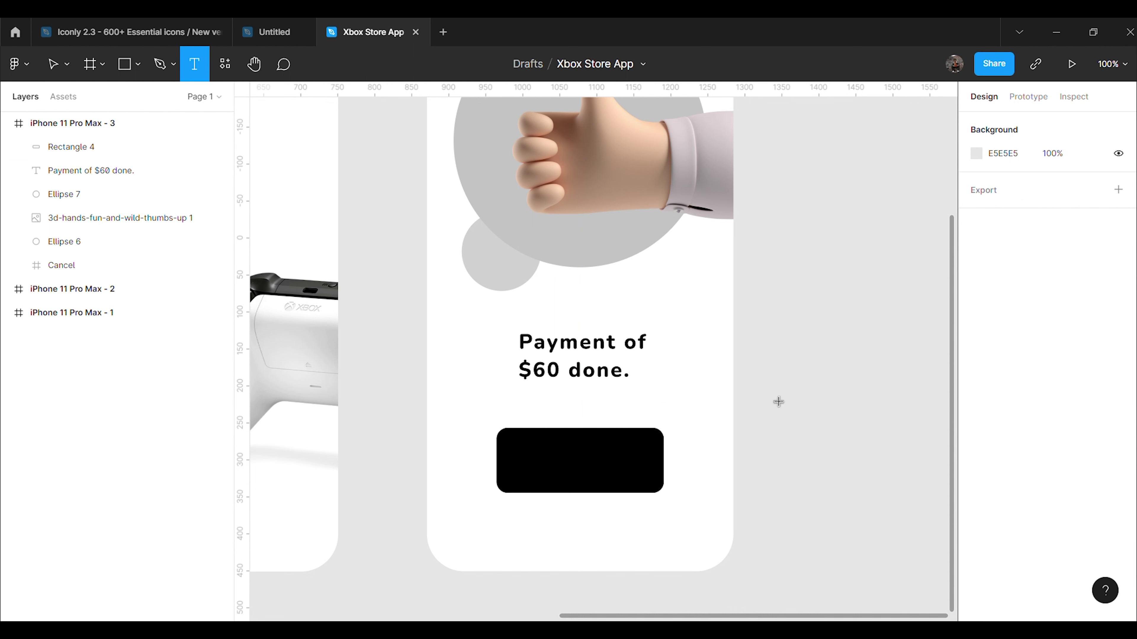
click(771, 401)
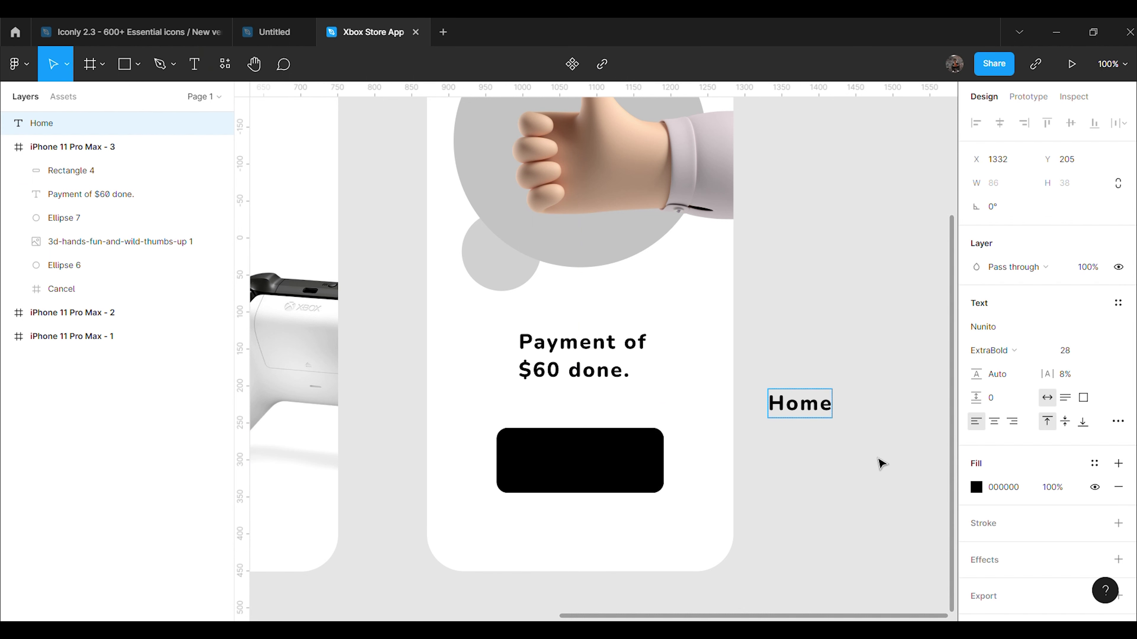
click(976, 487)
text(FFFFFF)
key(Return)
key(Escape)
key(Escape)
Step: Change the Home text's font to Gilroy-SemiBold
click(817, 408)
click(1015, 335)
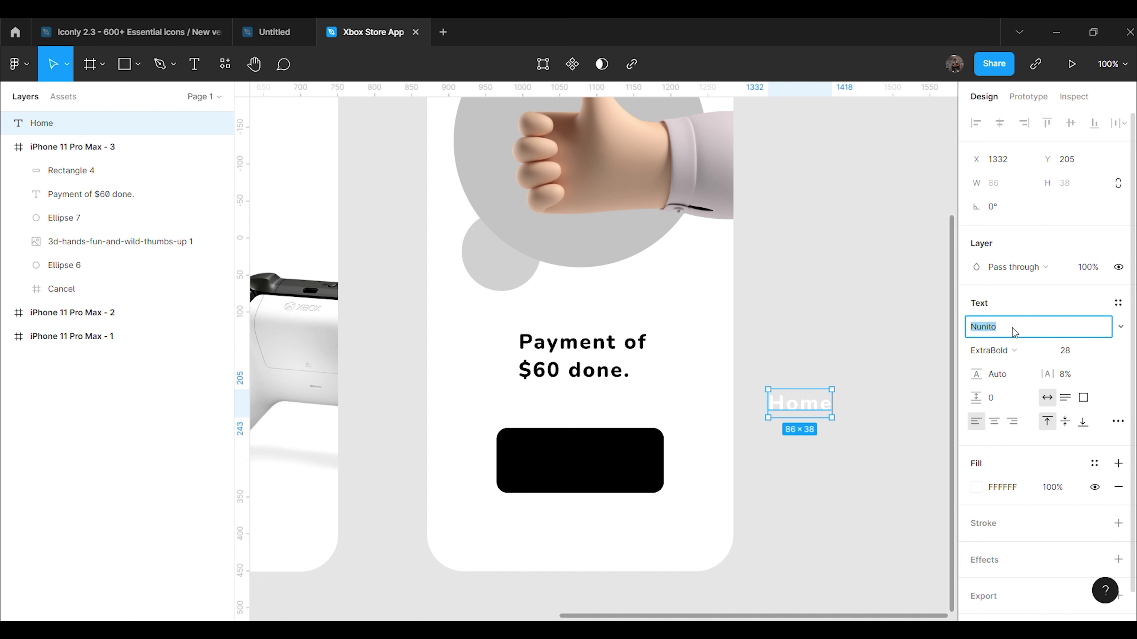
text(Gilroy)
key(Return)
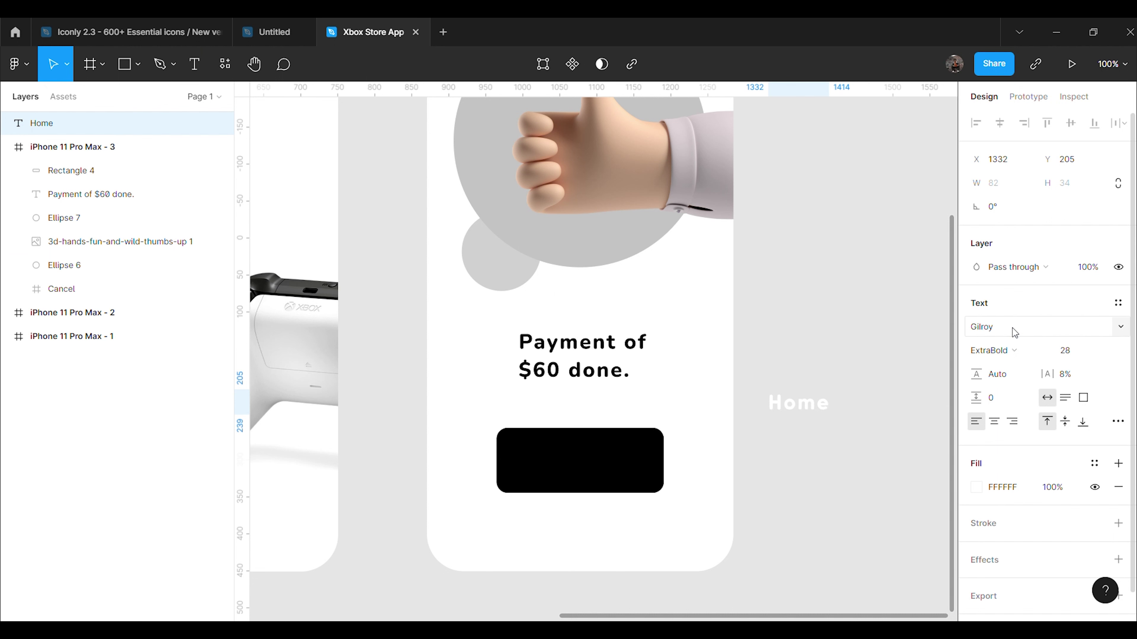
click(1115, 333)
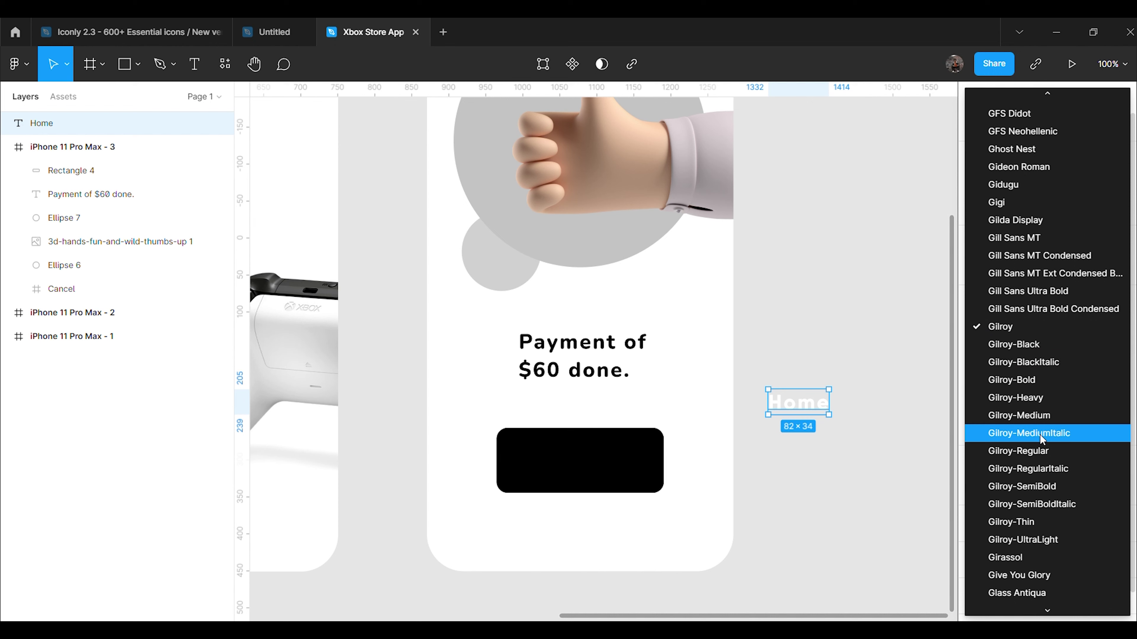
click(1074, 485)
Step: Place the Home text in the middle of the black button at X 165, Y 729
drag(816, 405, 609, 469)
click(875, 481)
key(ctrl+z)
click(784, 486)
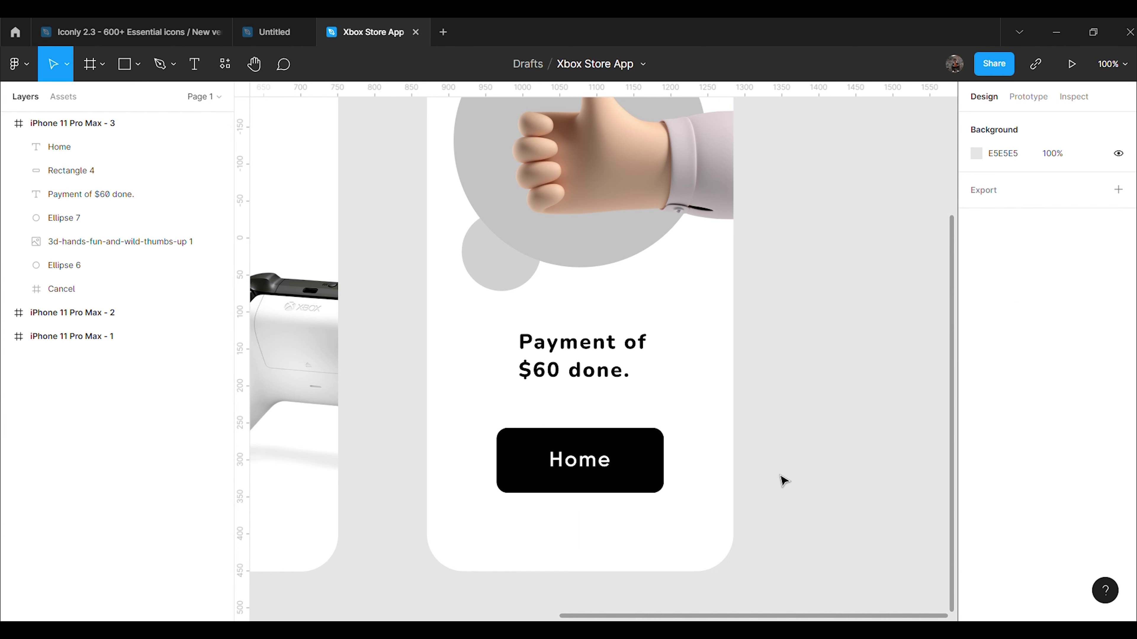
Step: Slightly reduce the font size of the Home label on the black button
key(ctrl+minus)
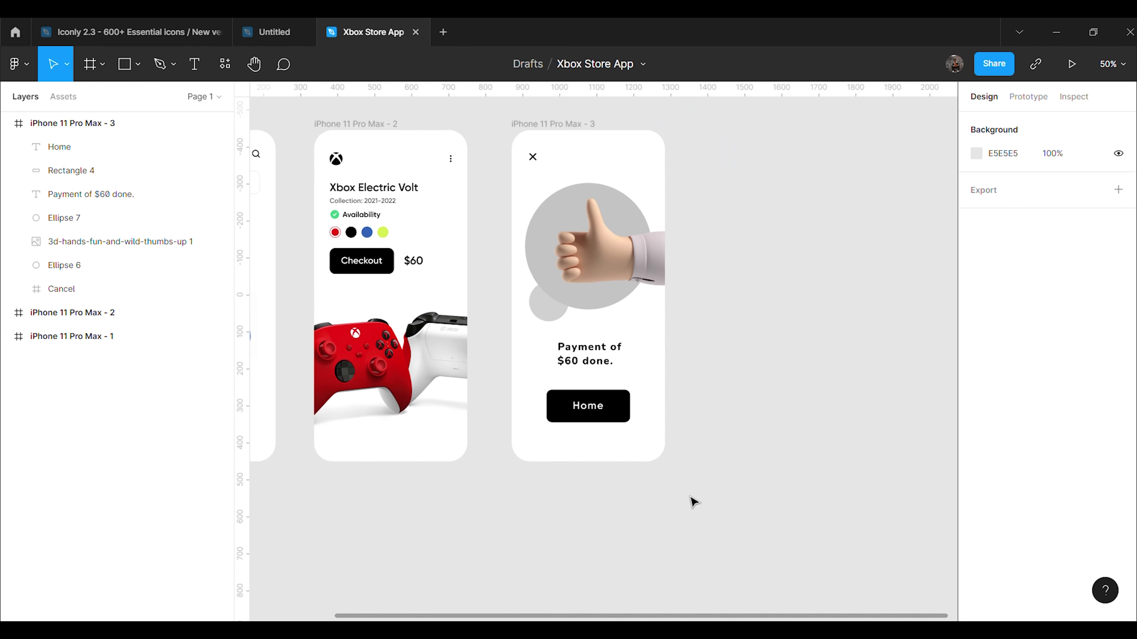
key(ctrl+plus)
click(600, 464)
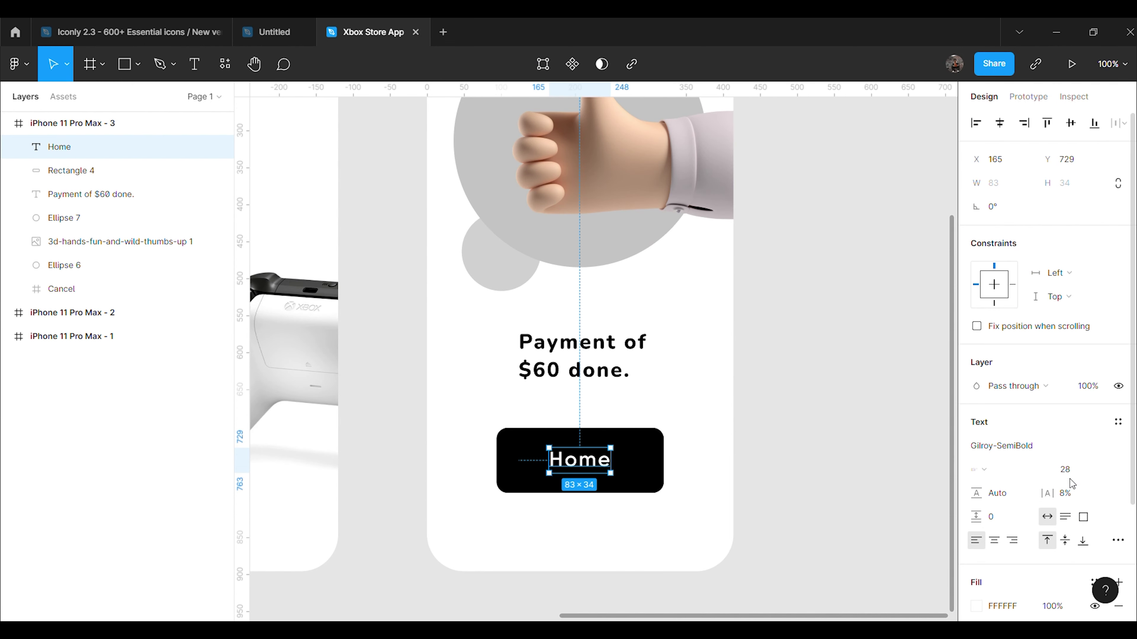
click(873, 481)
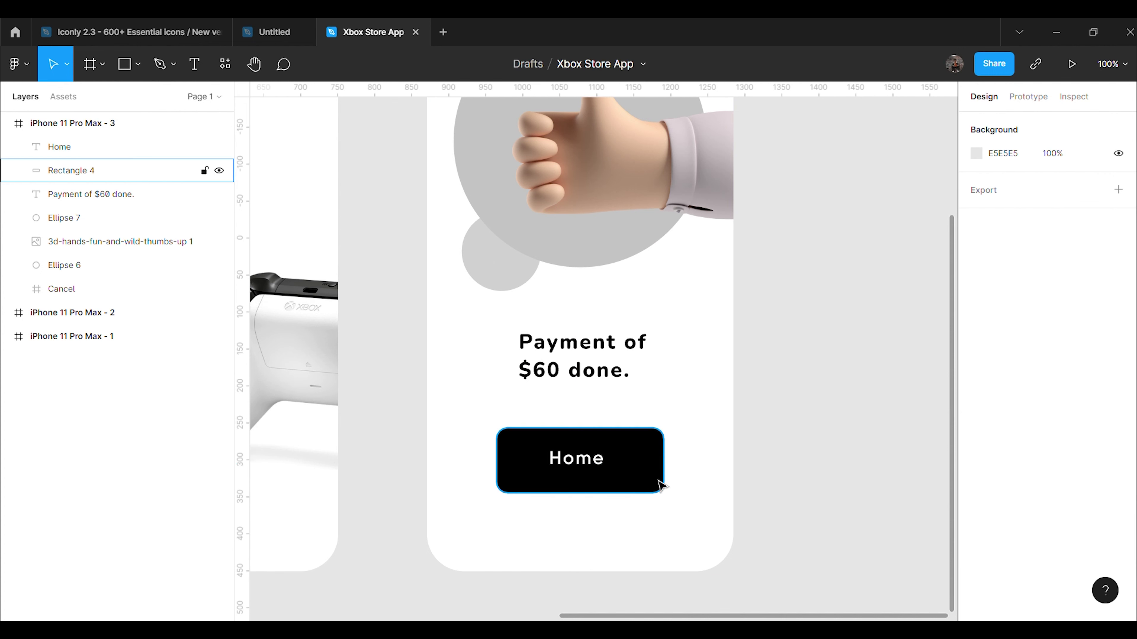
Step: Shrink the black button rectangle and move it lower together with the Home label, keeping both centred in the frame
click(653, 486)
drag(638, 505, 662, 479)
click(674, 479)
drag(577, 463, 579, 503)
click(825, 470)
drag(841, 461, 604, 501)
click(797, 473)
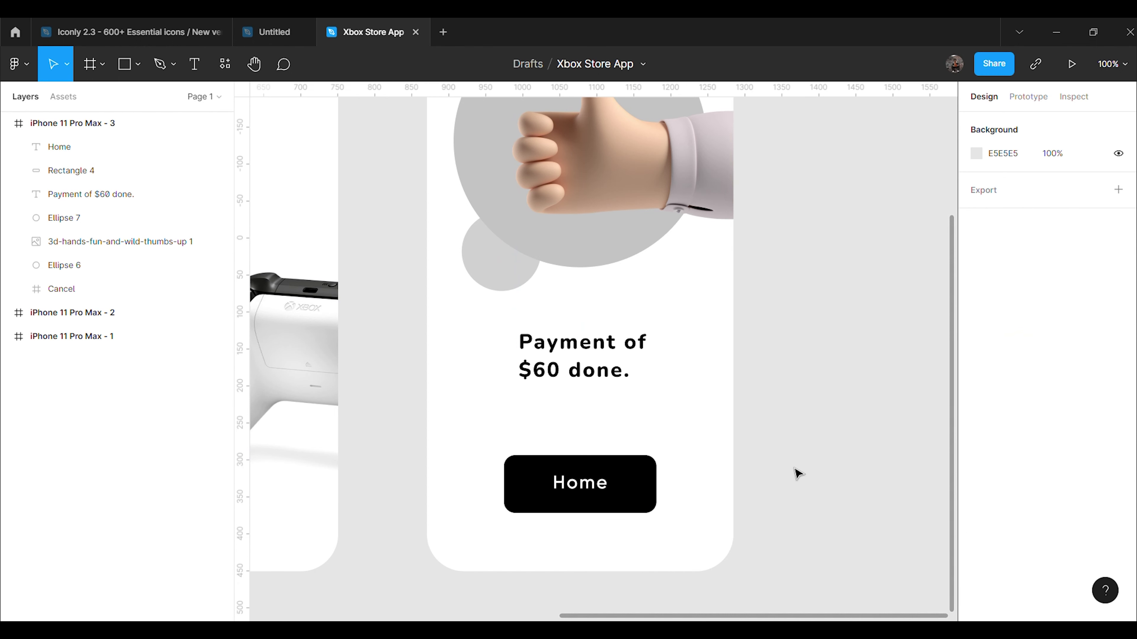
Step: Move the payment text down to X 123, Y 586, with equal 101 spacing to the large circle and the Home label
drag(592, 350, 586, 363)
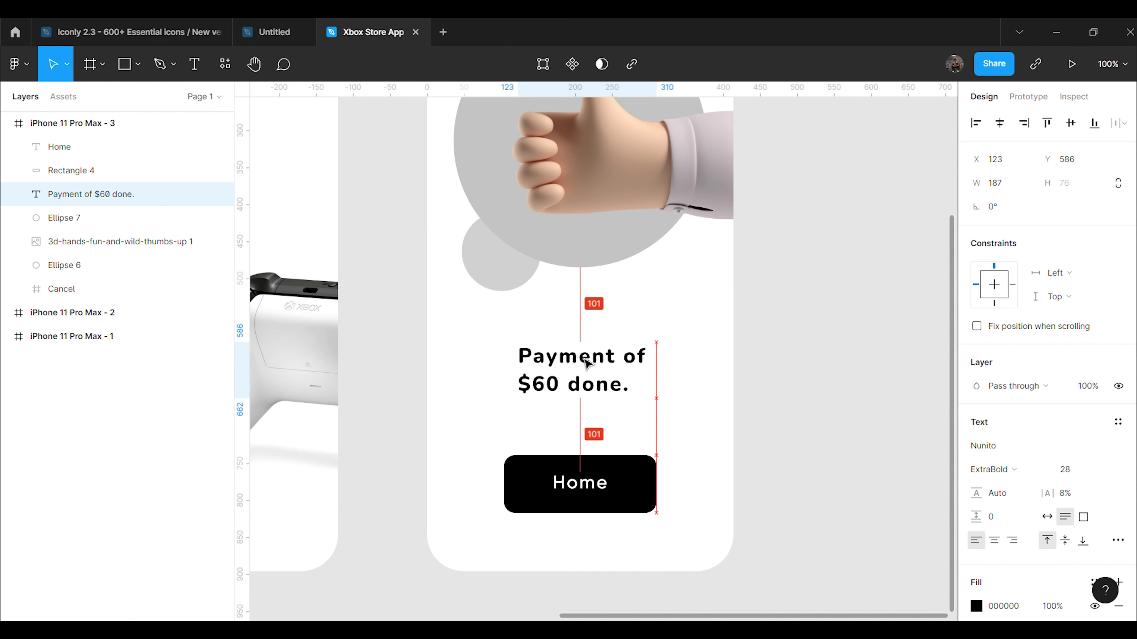
click(872, 362)
scroll(855, 406, up, 3)
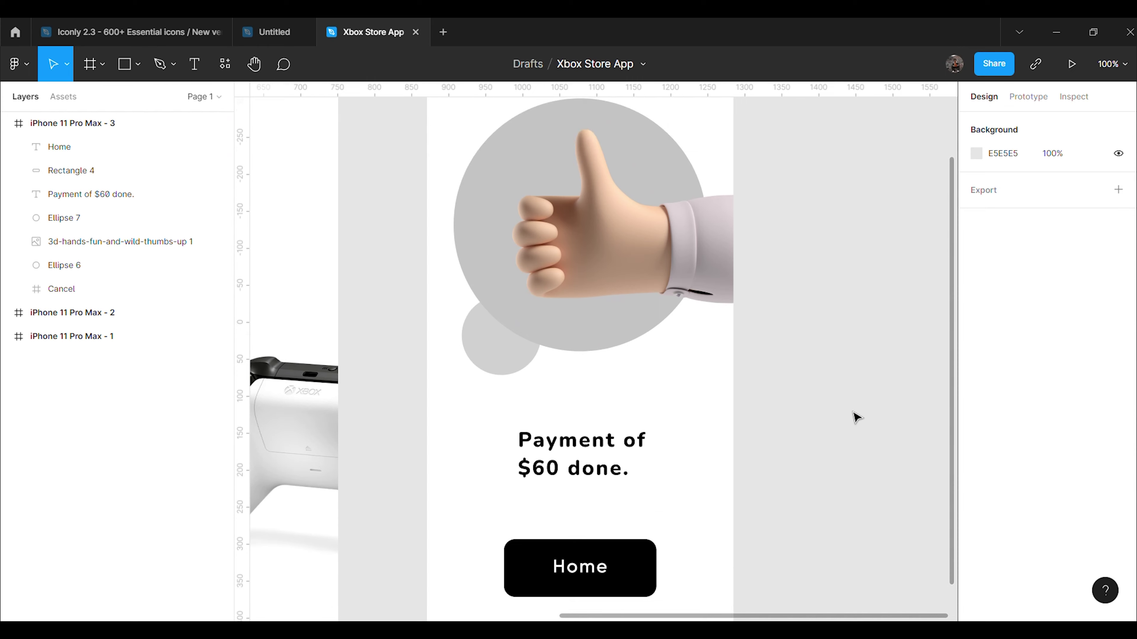
scroll(855, 418, down, 5)
scroll(756, 259, down, 10)
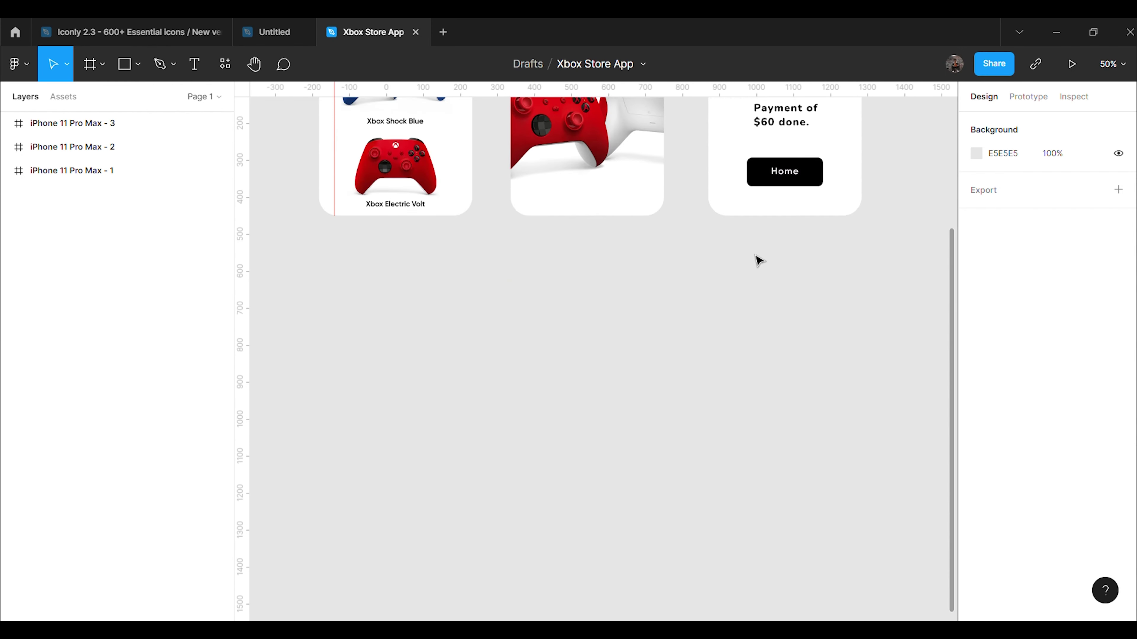
scroll(751, 249, up, 7)
scroll(752, 244, up, 3)
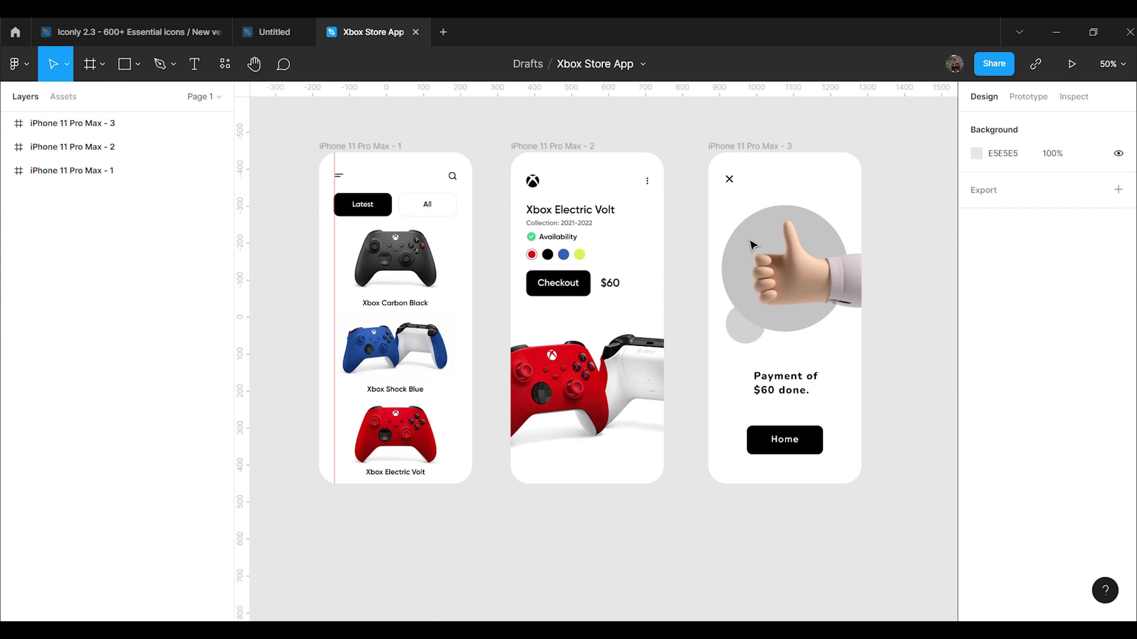